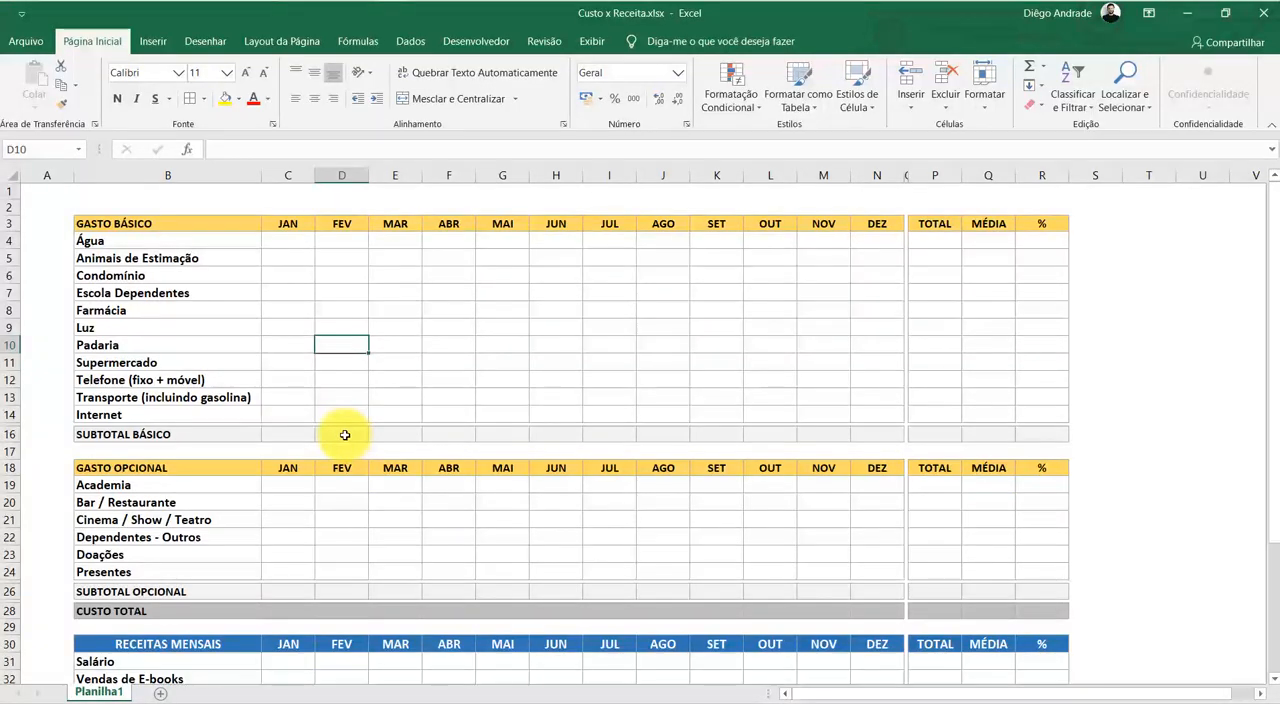
Insert a blank row at row 2, above the GASTO BÁSICO header
left_click(346, 362)
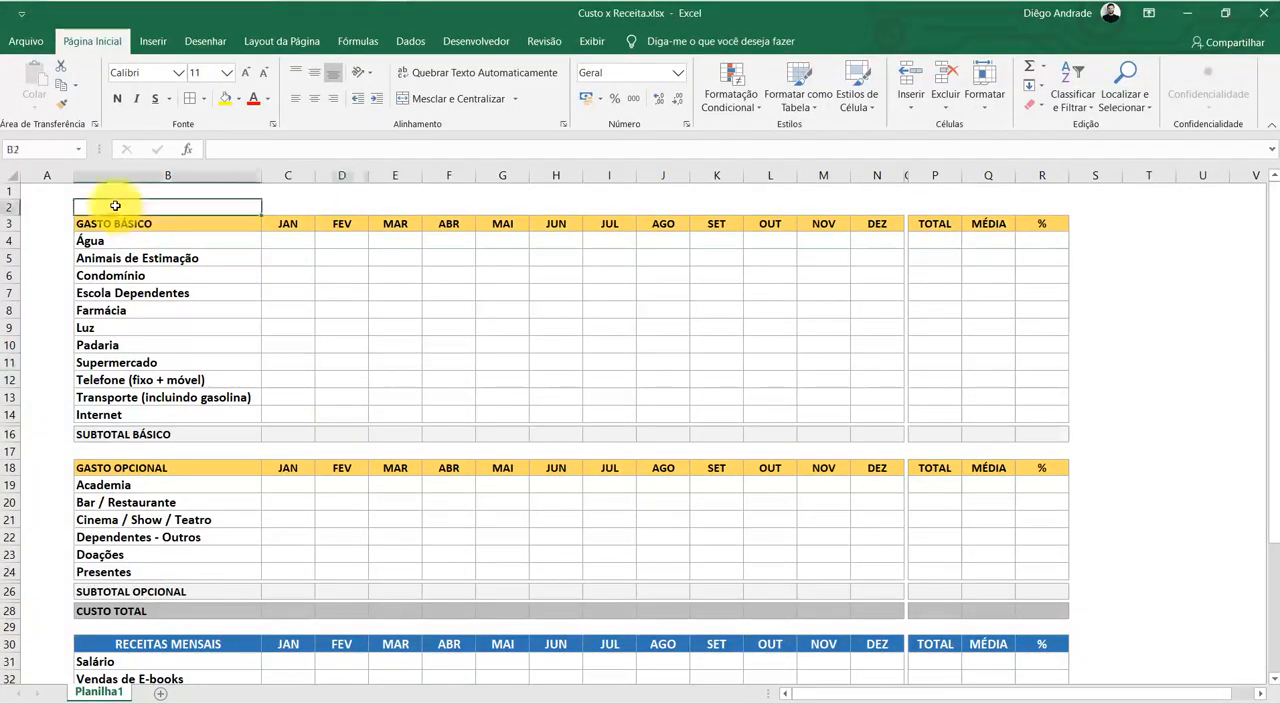
left_click(6, 208)
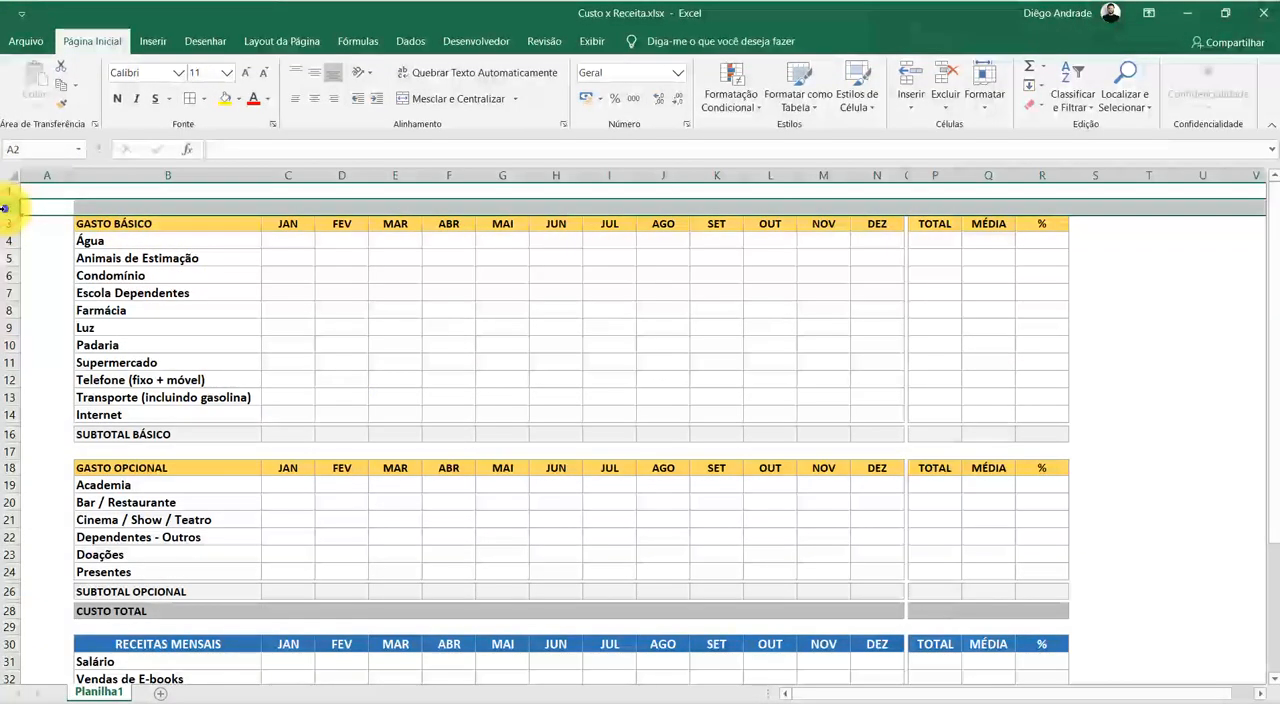
right_click(6, 208)
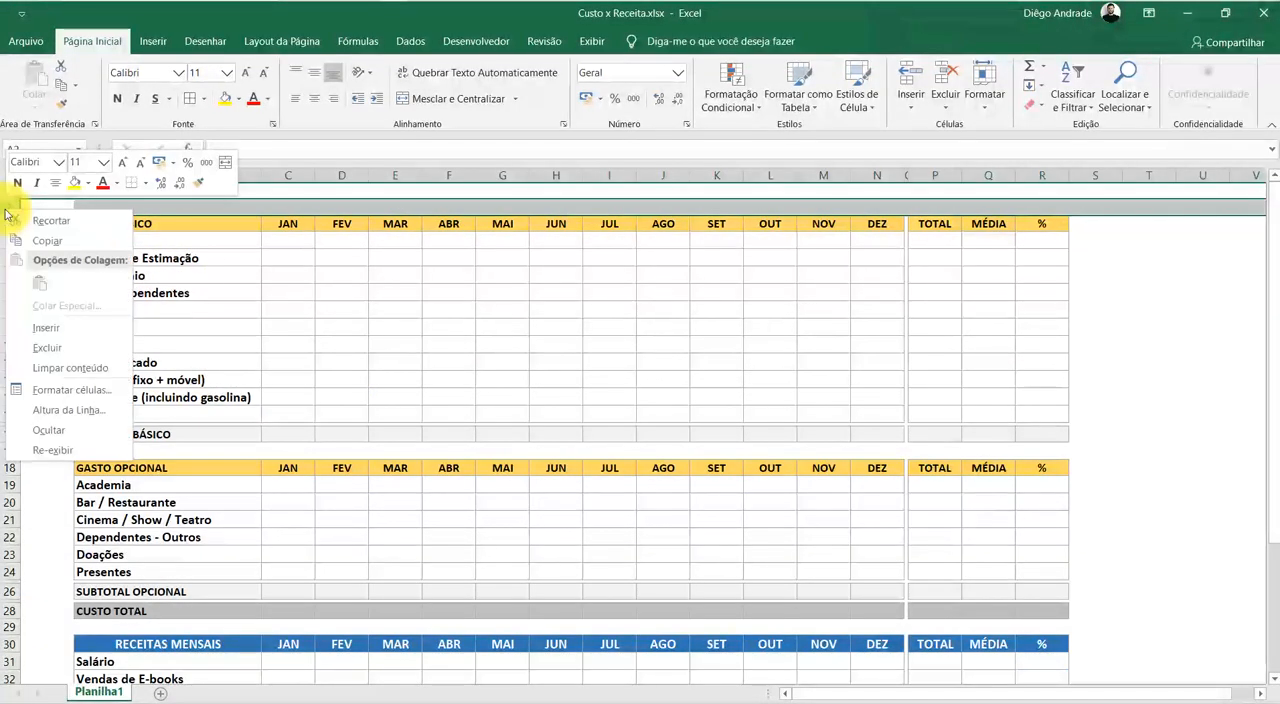
left_click(63, 328)
left_click(234, 304)
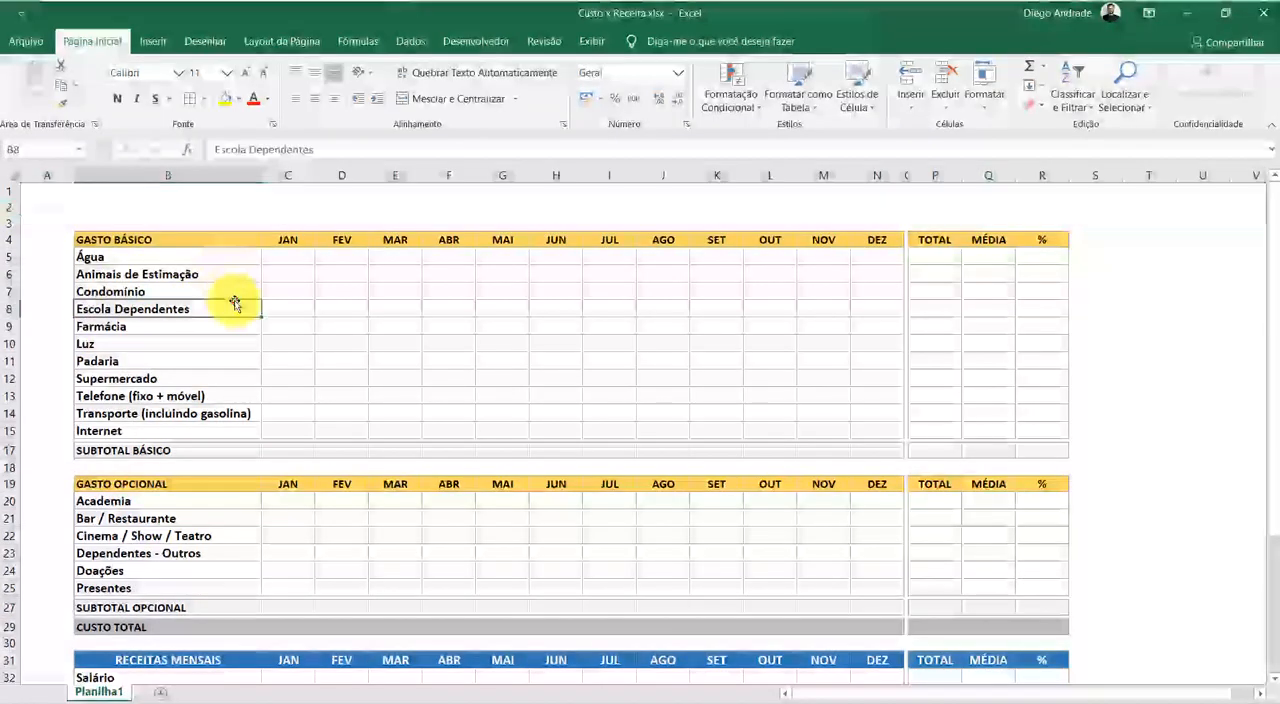
Merge and center cells B2 through R2 above the tables
left_click(87, 208)
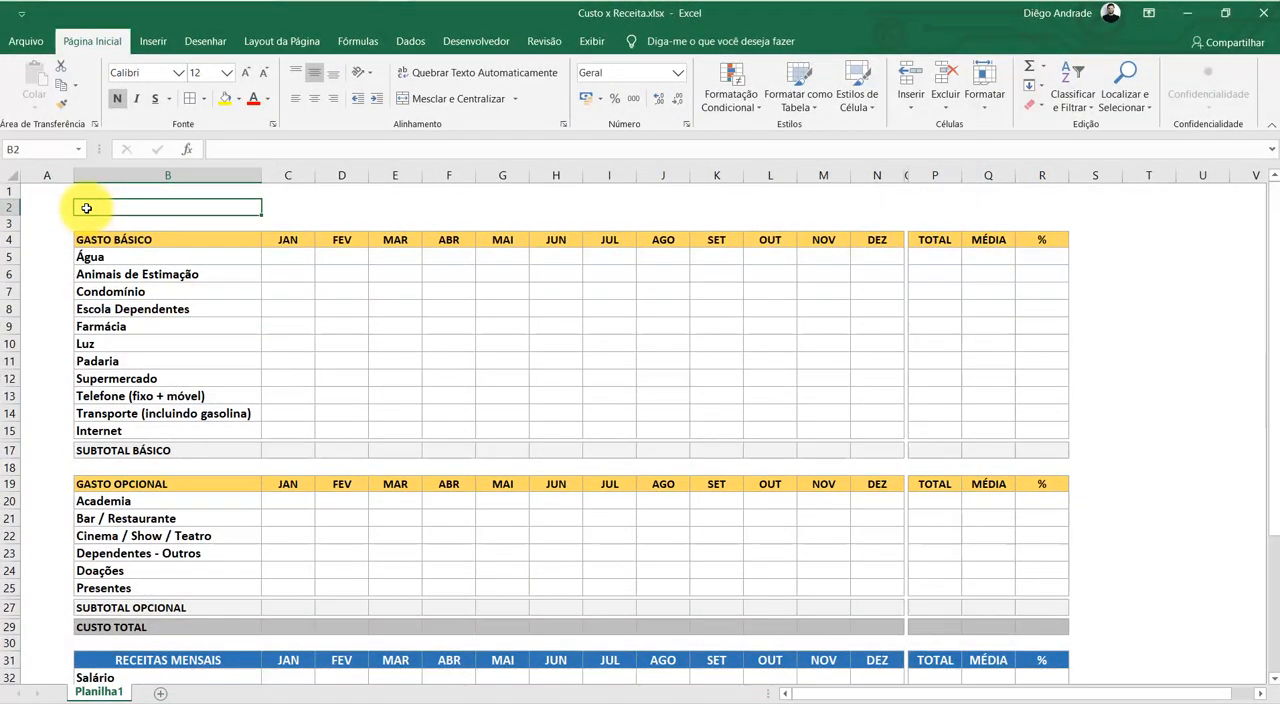
left_click_drag(87, 208, 1054, 211)
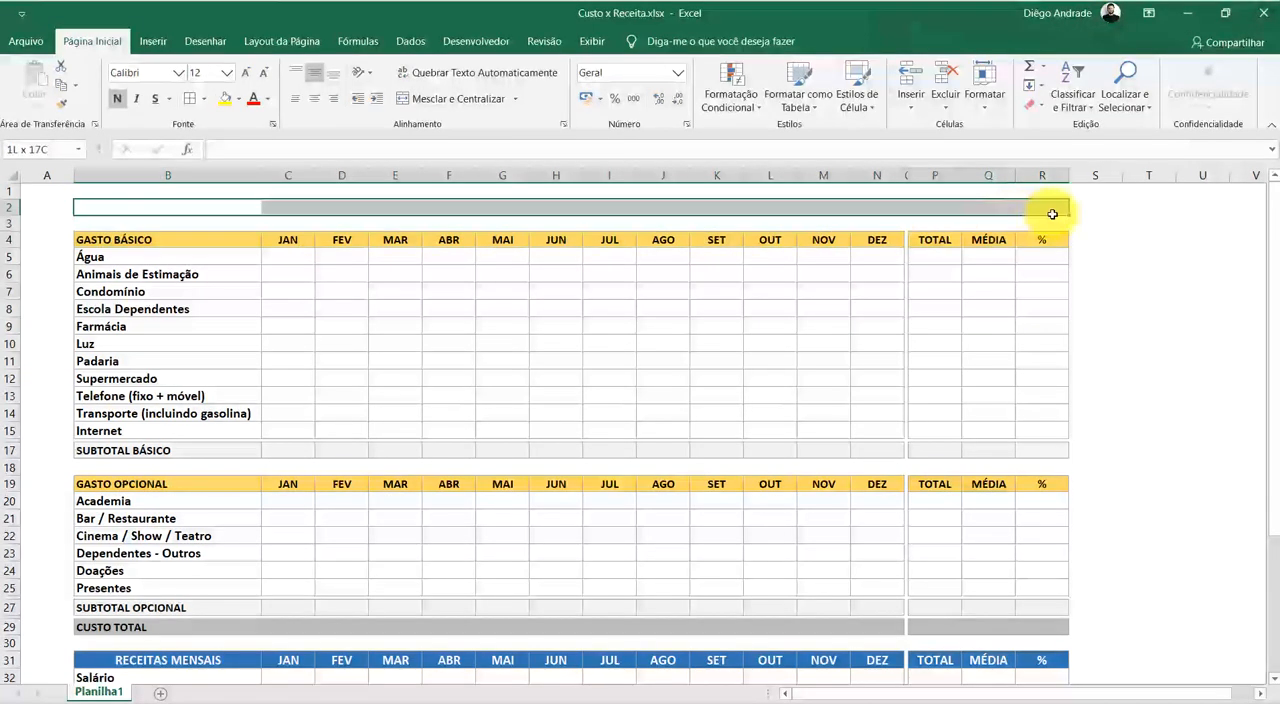
left_click(437, 100)
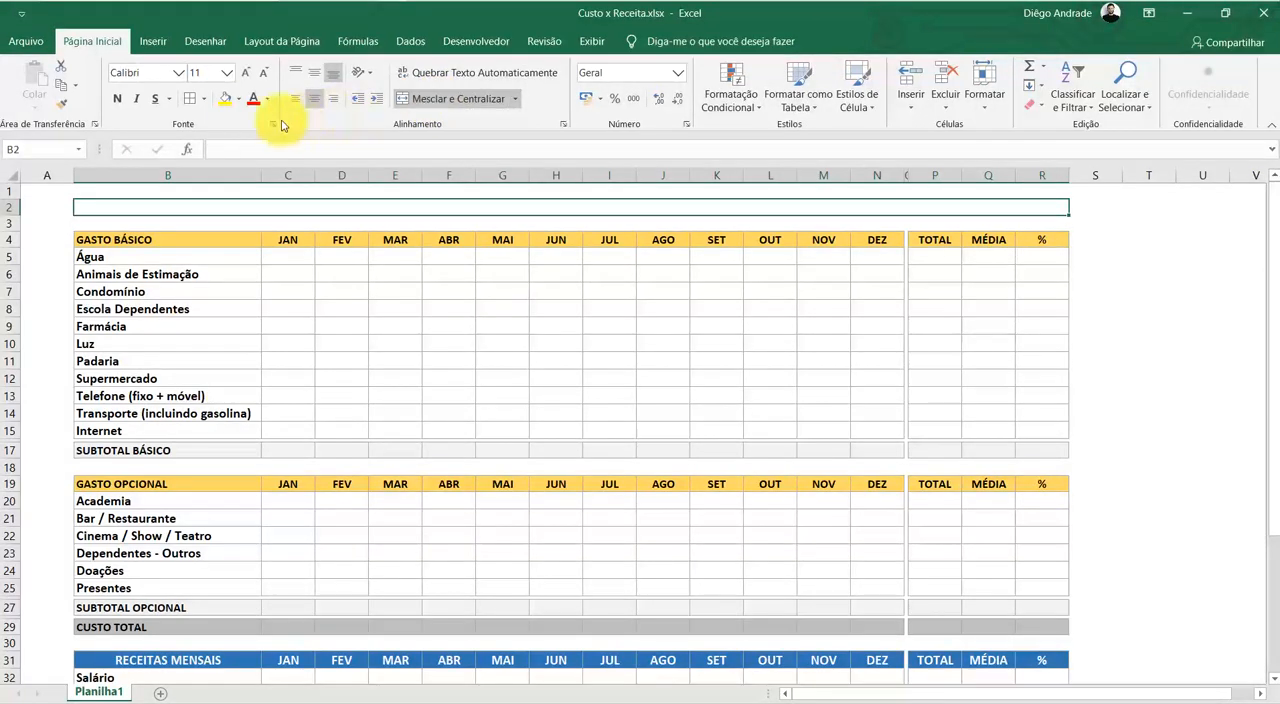
Give the merged cell B2:R2 a thin grey outline border and a light grey fill
left_click(201, 104)
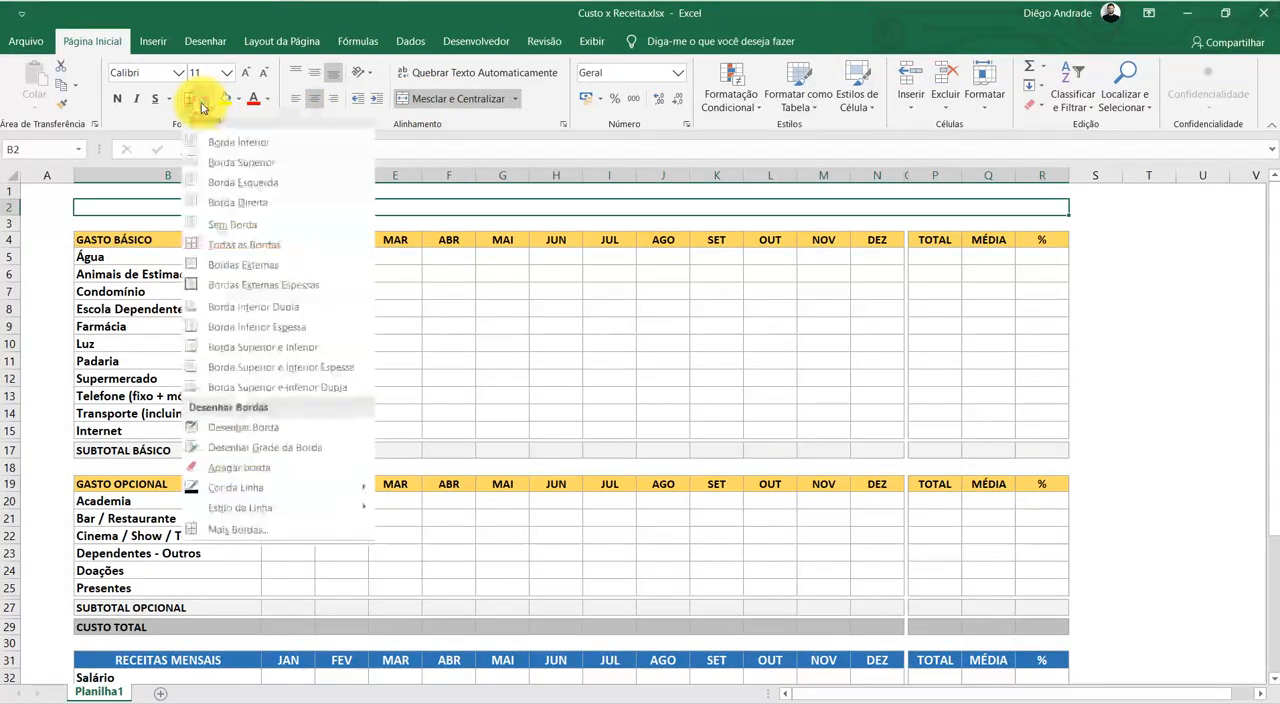
left_click(238, 525)
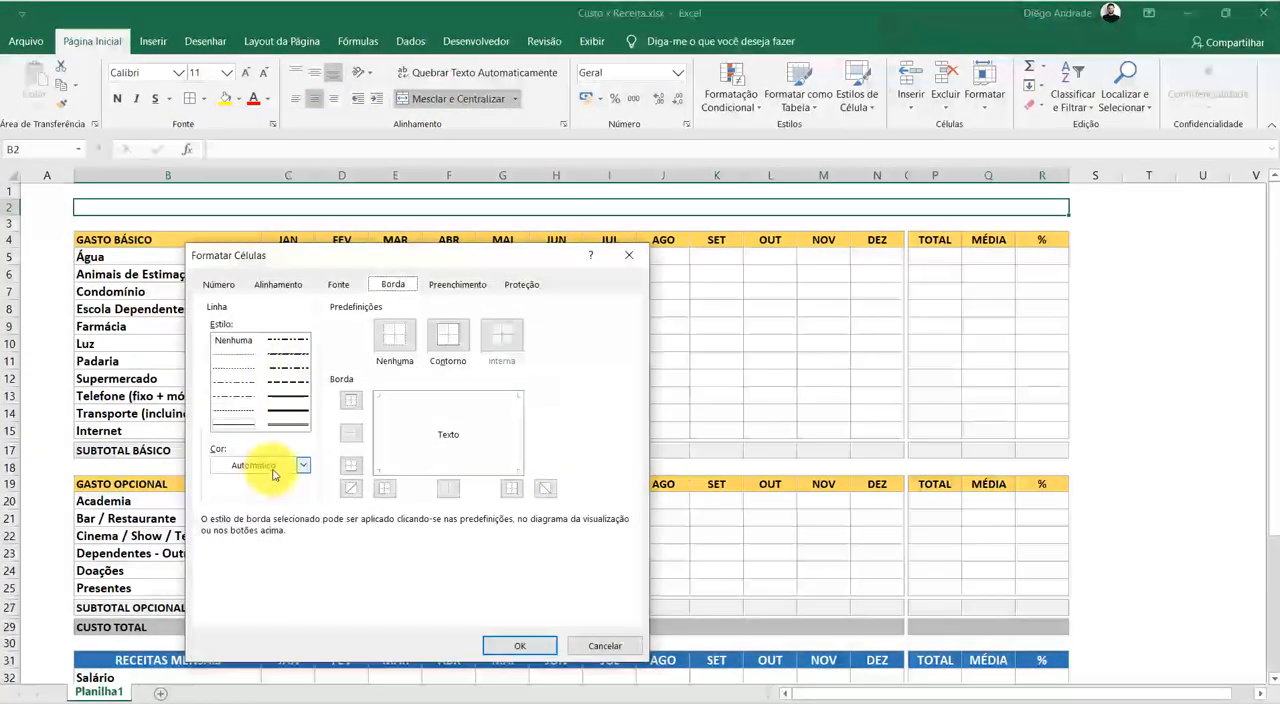
left_click(262, 466)
left_click(235, 568)
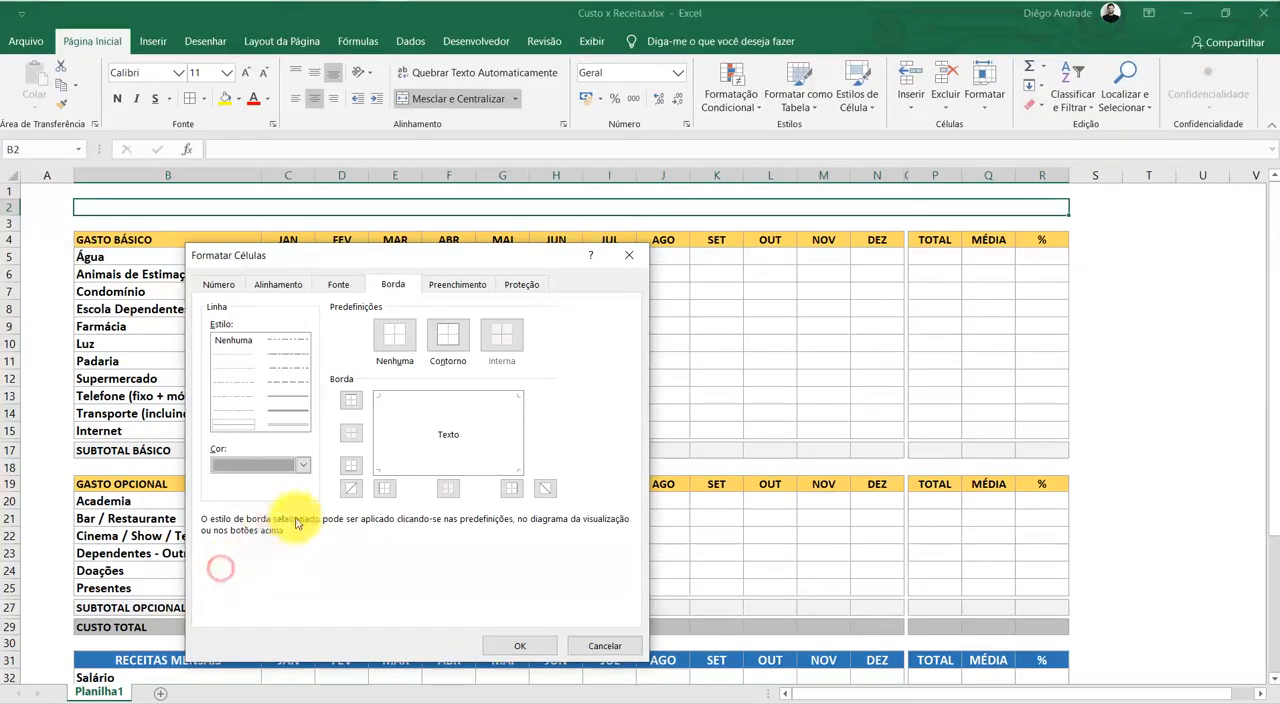
left_click(447, 338)
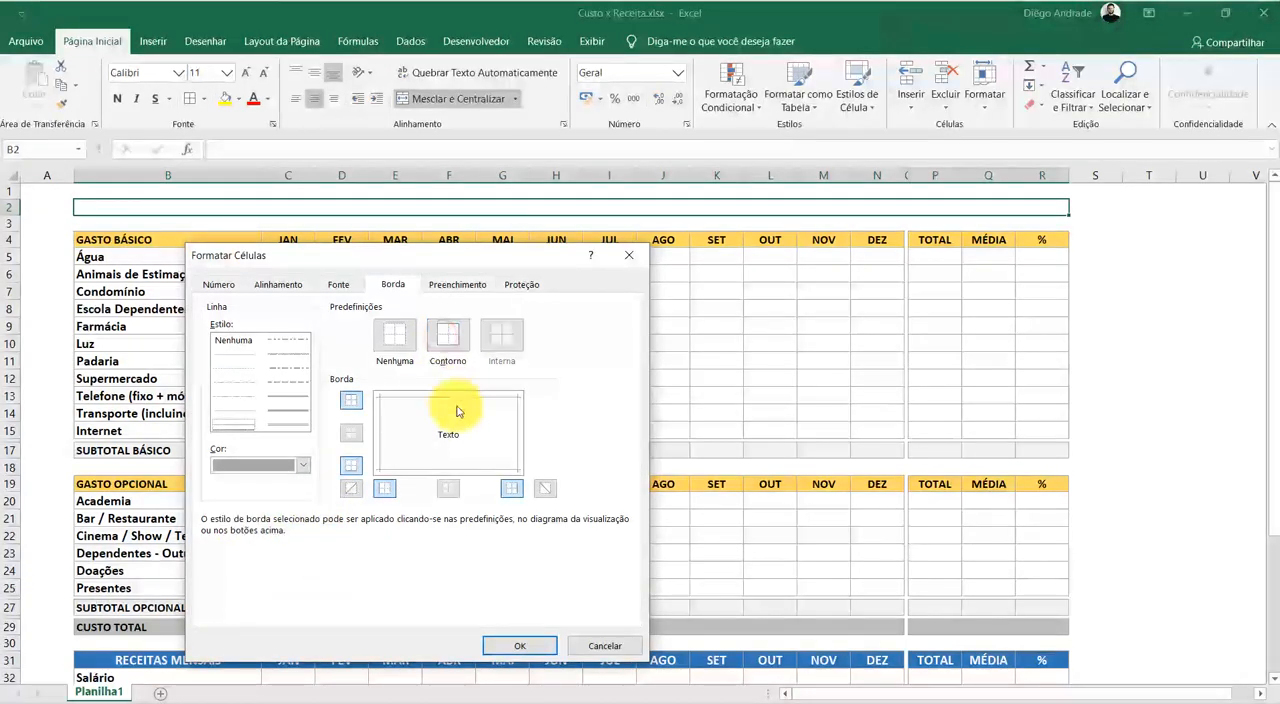
left_click(517, 647)
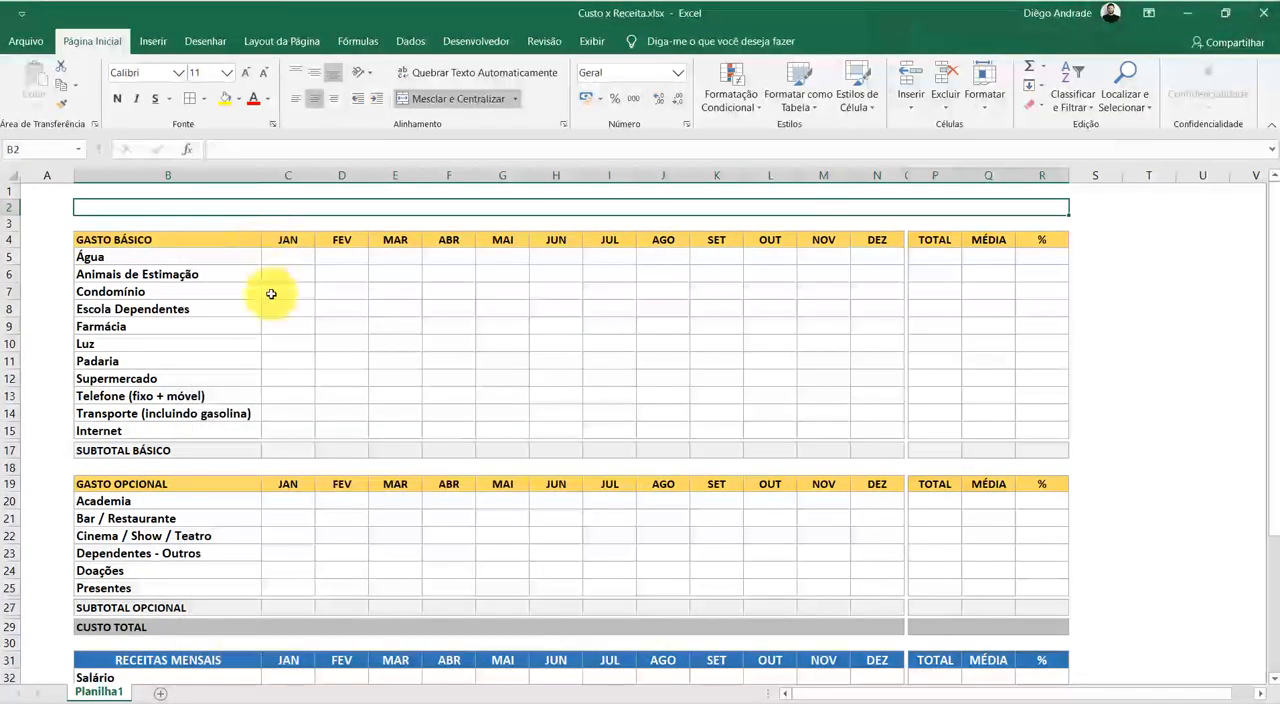
left_click(239, 101)
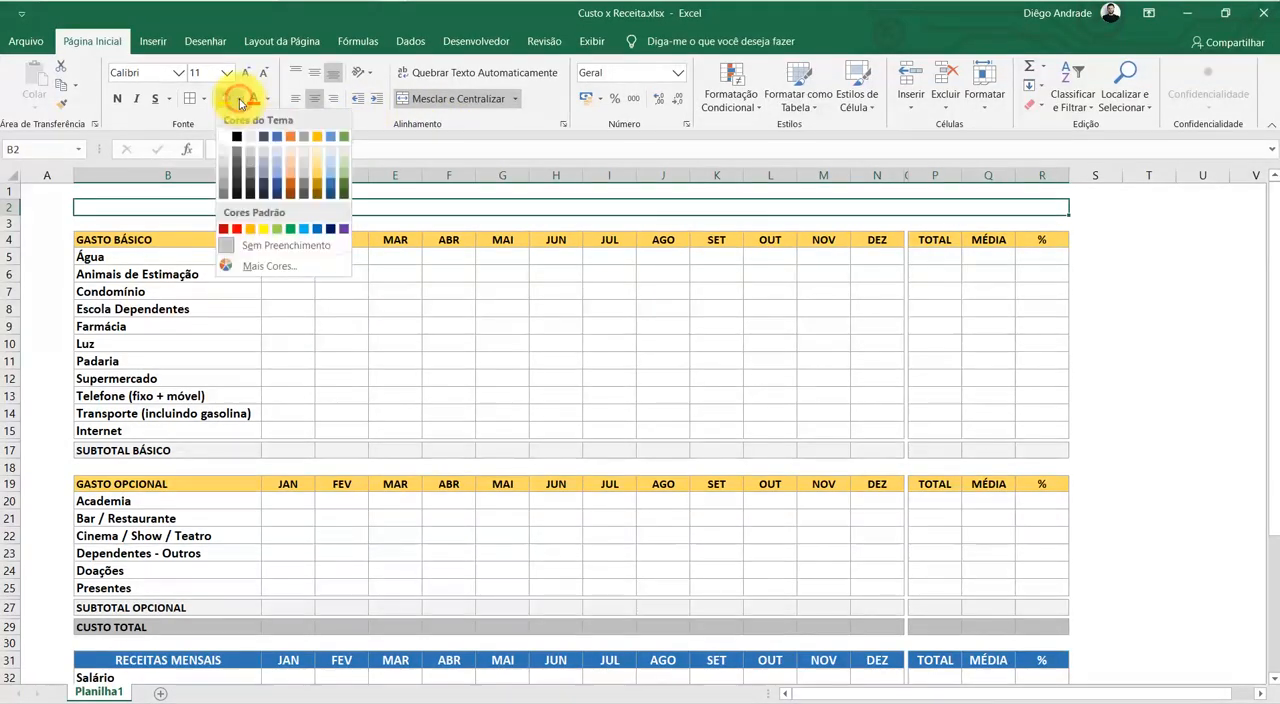
left_click(226, 160)
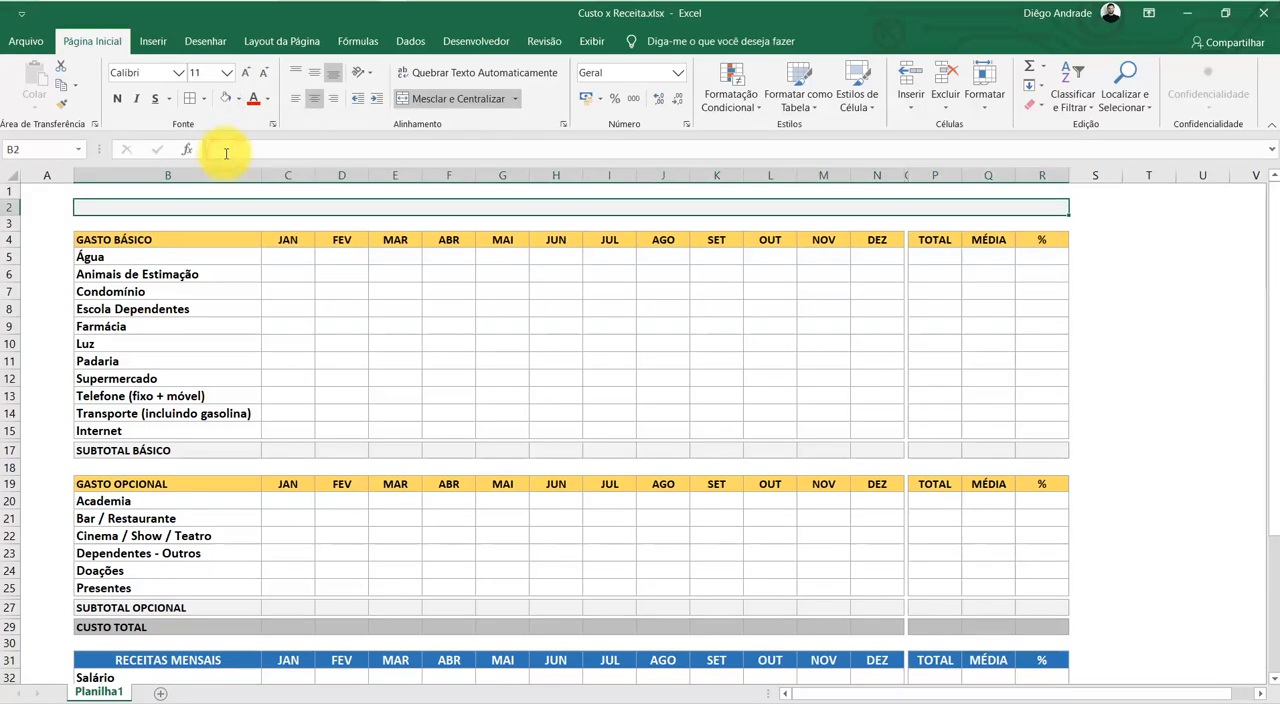
Enter the title "CUSTOS X RECEITA" in the merged cell in row 2 and make it bold
type("c")
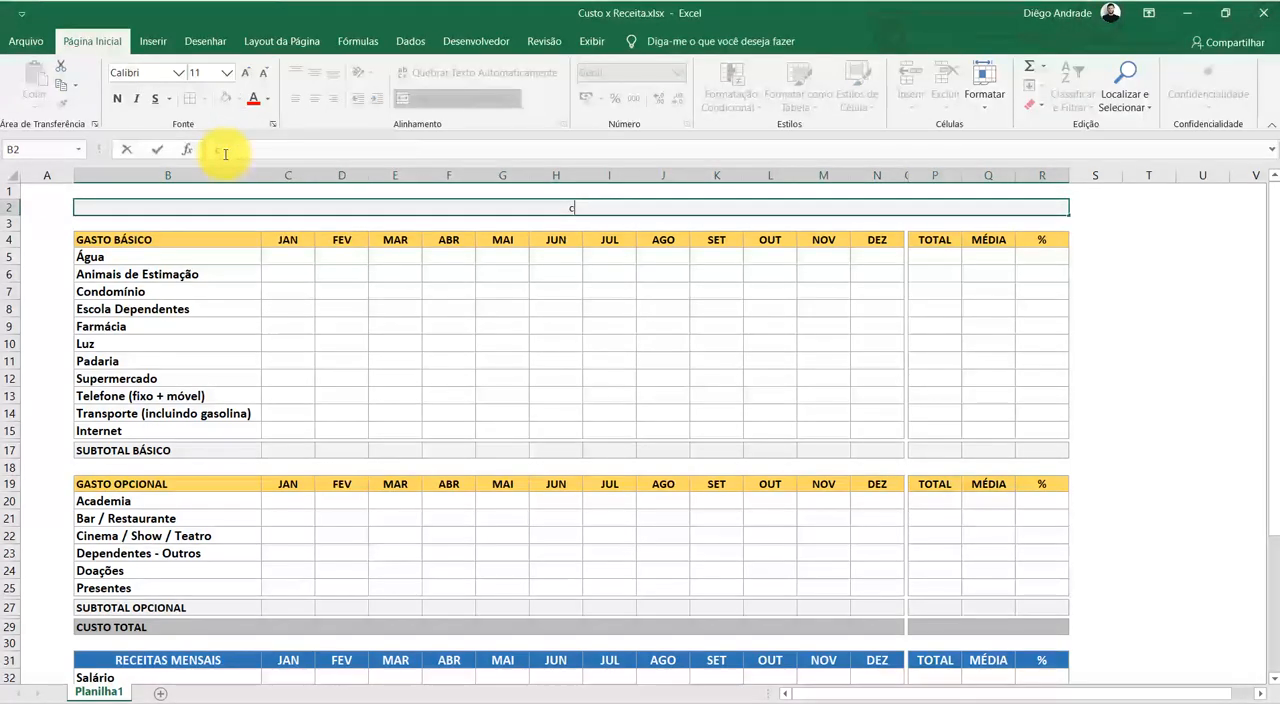
type("USTOS X RECEITA")
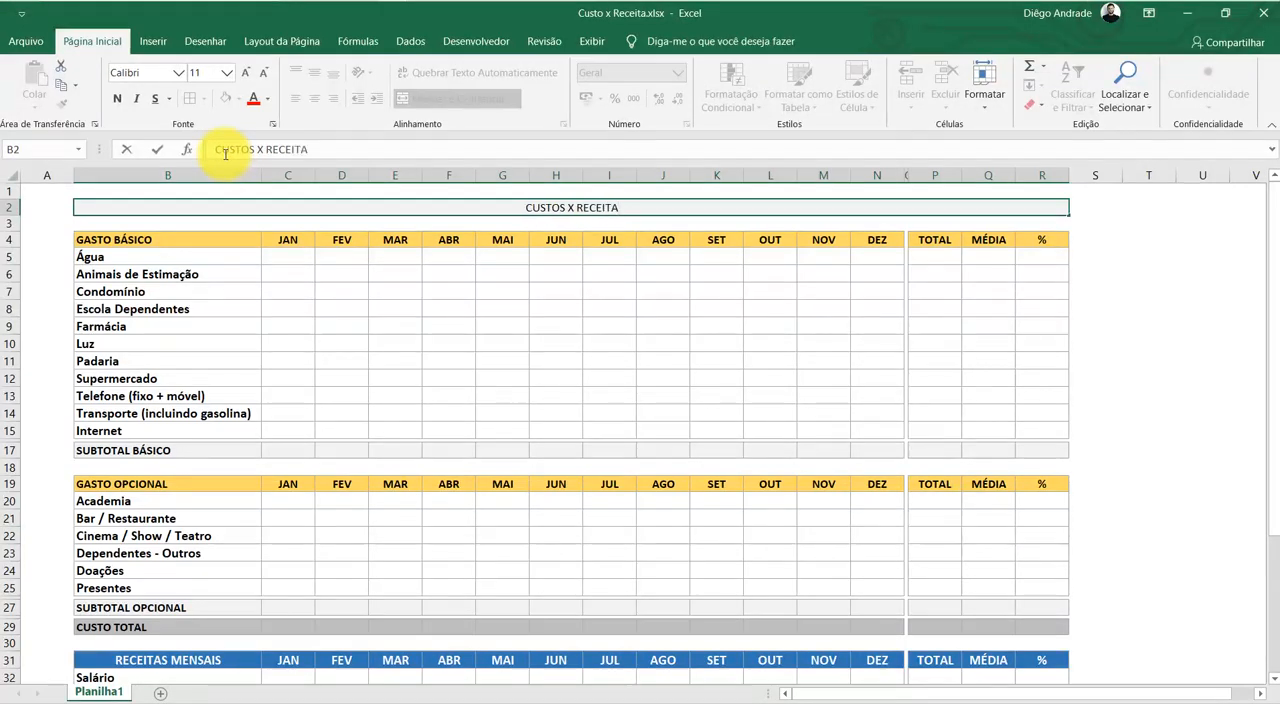
key("ctrl+Return")
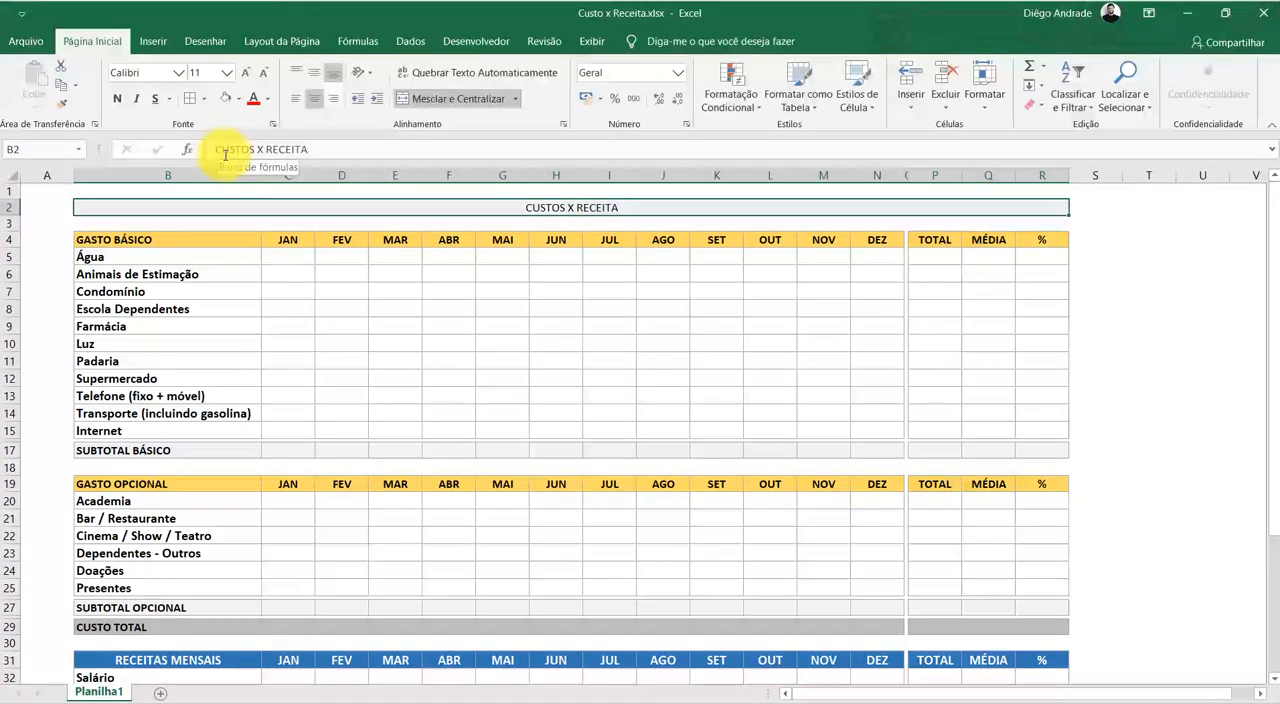
left_click(118, 100)
left_click(695, 257)
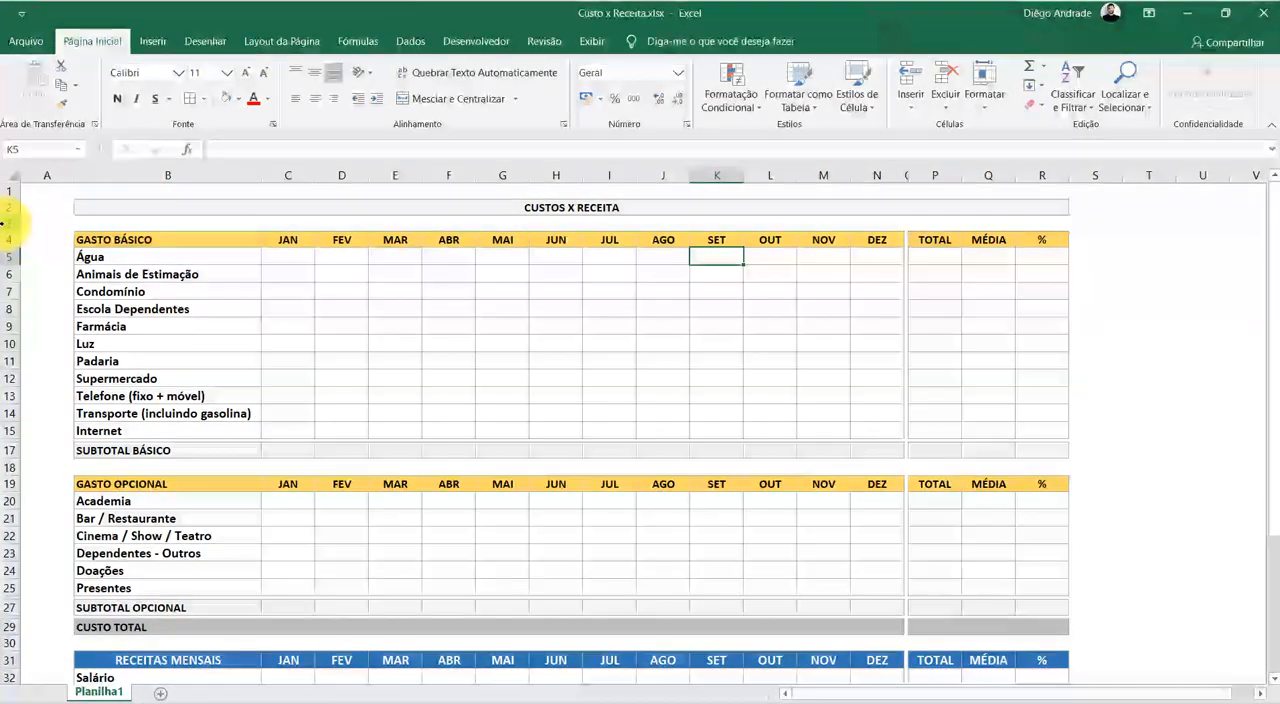
Freeze the panes above row 3, keeping rows 1 and 2 with the title fixed
left_click(5, 222)
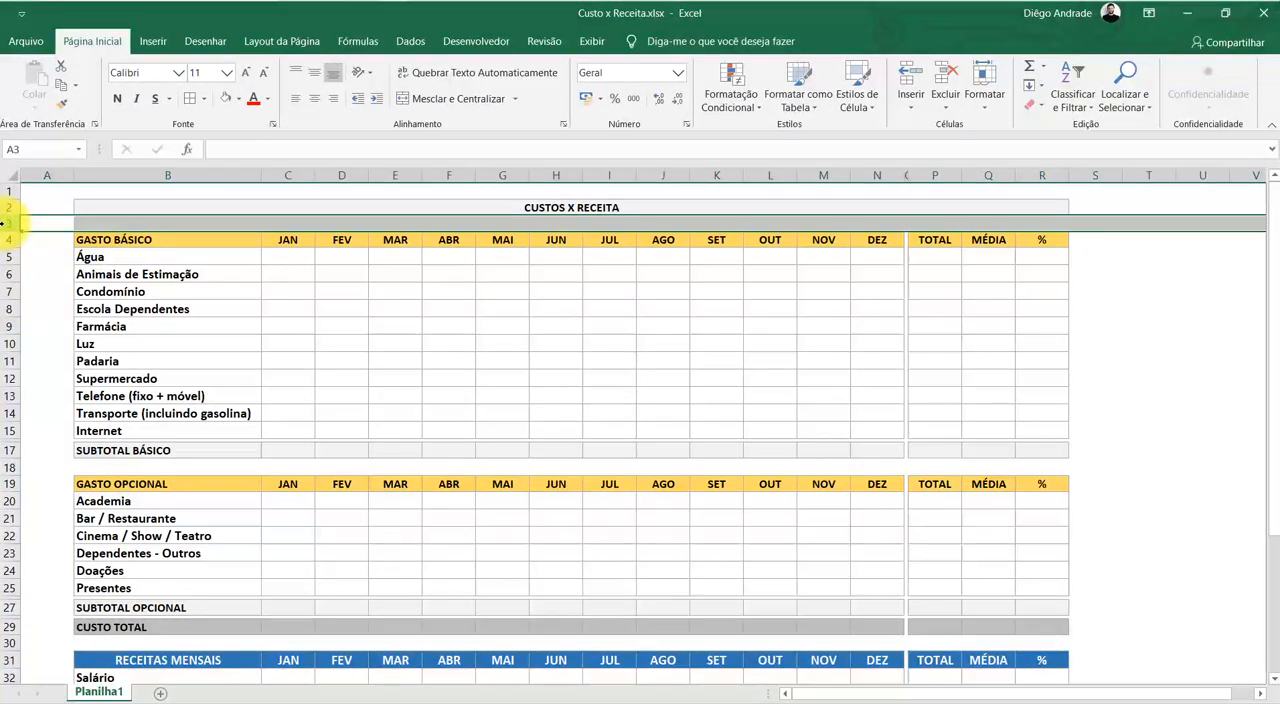
left_click(593, 44)
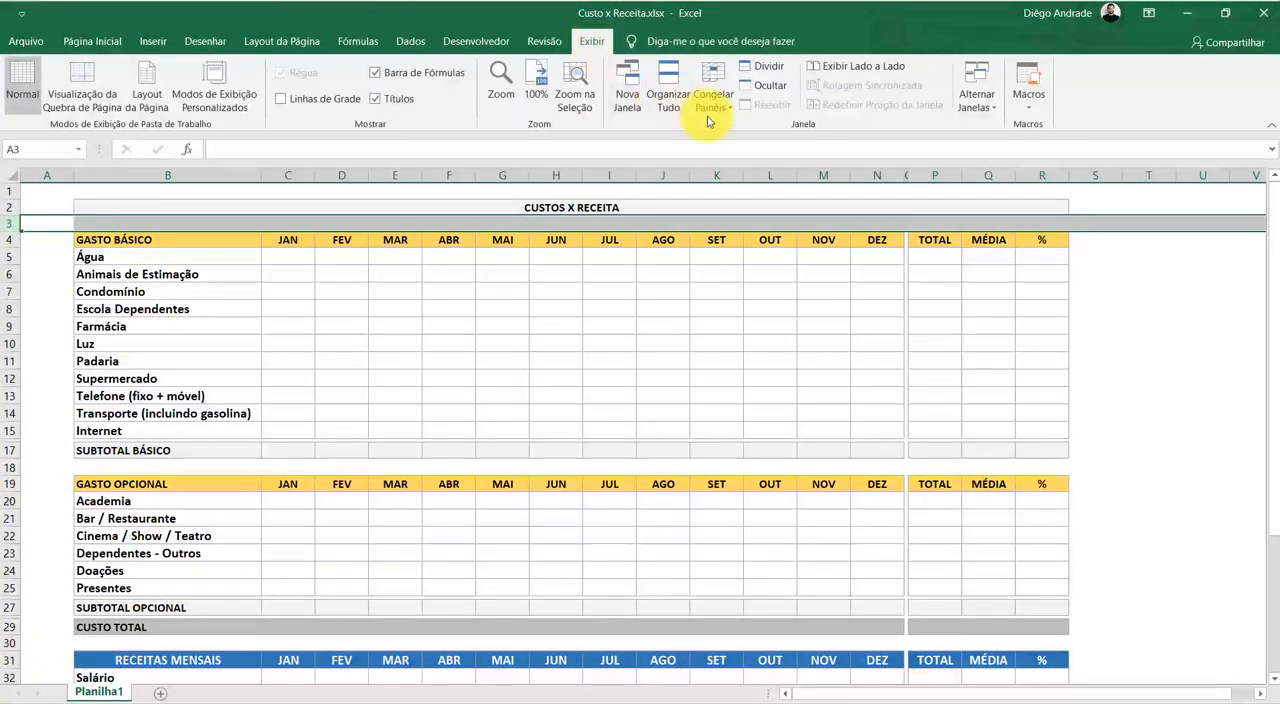
left_click(733, 105)
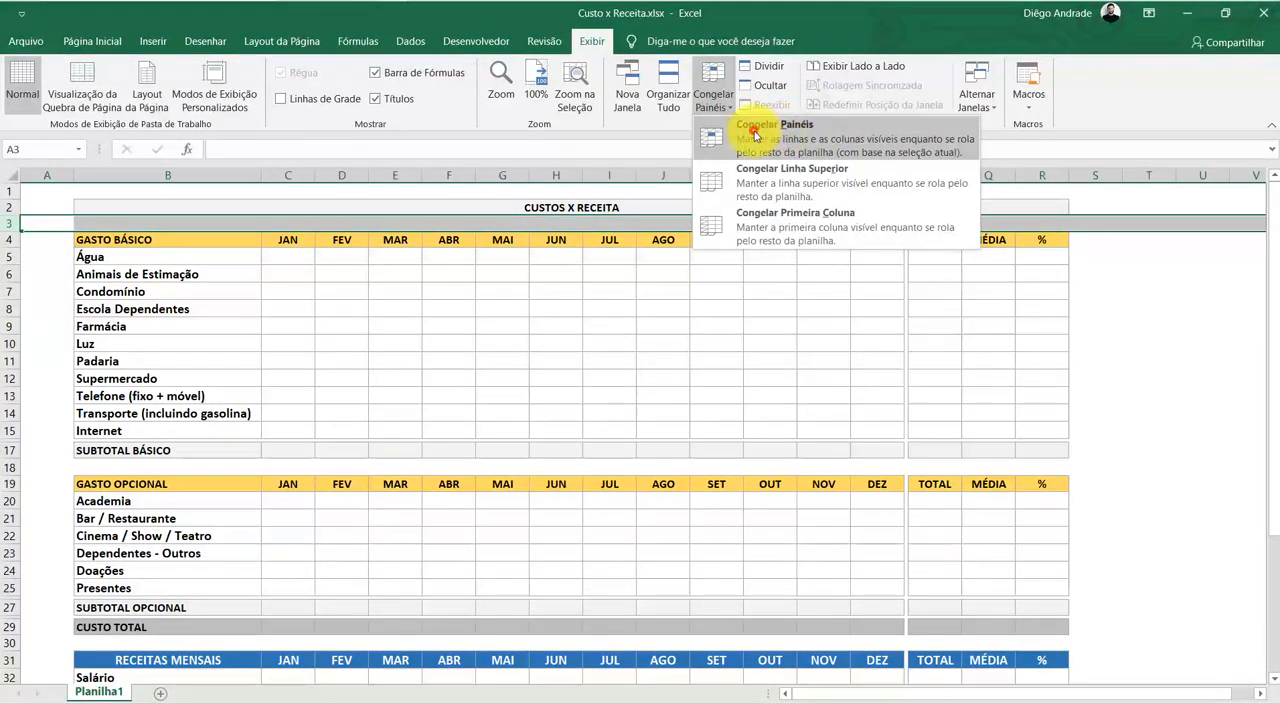
left_click(755, 135)
left_click(745, 315)
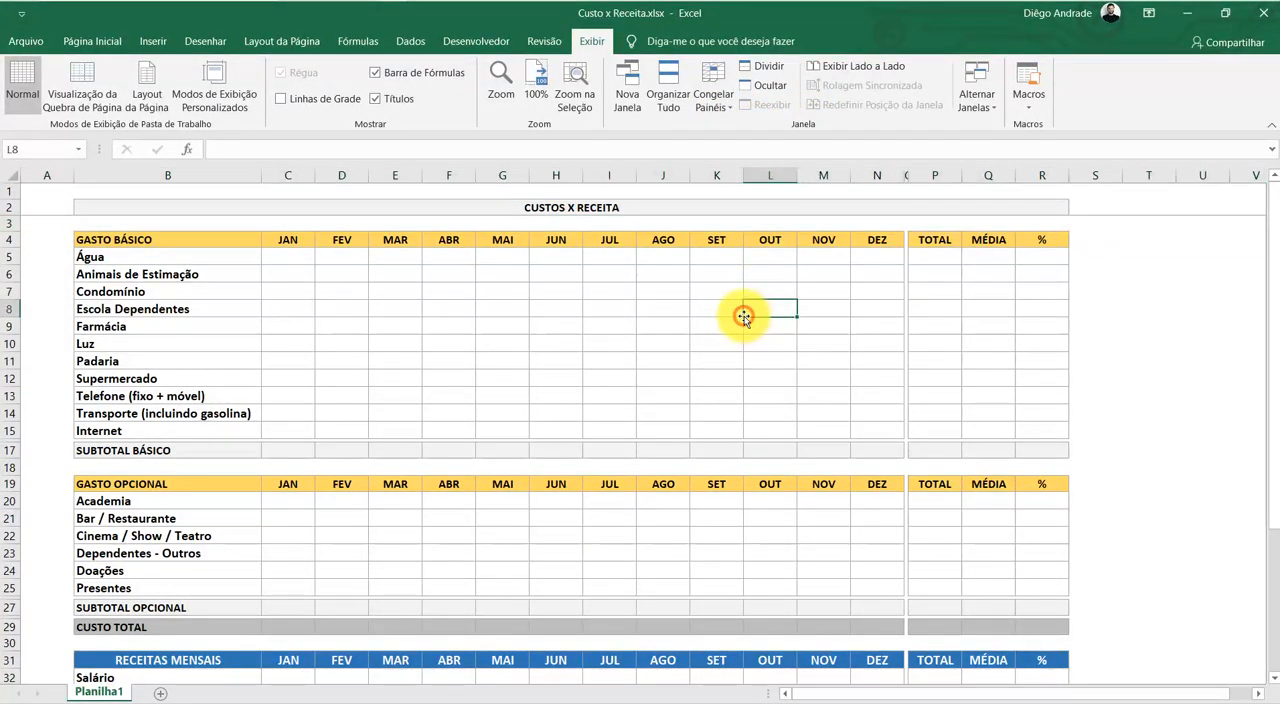
Check the frozen title rows against the expense and income tables down to the end of the sheet
scroll(707, 300, "down", 6)
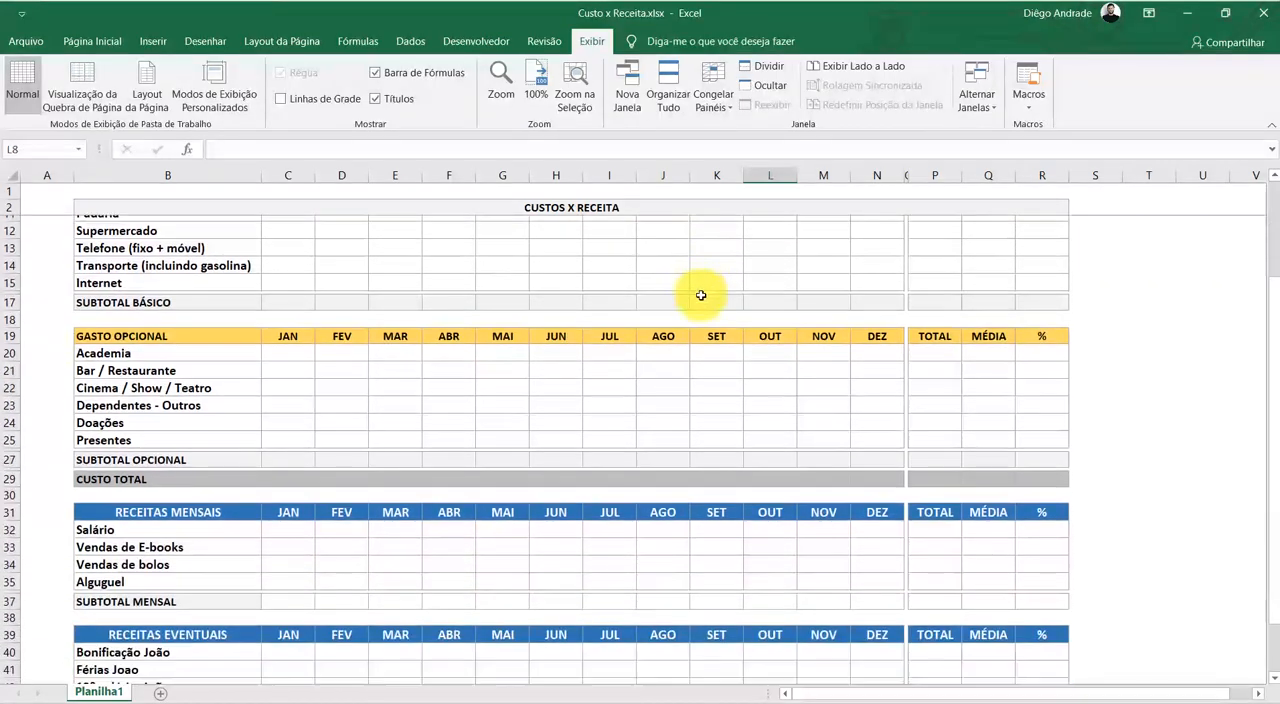
scroll(700, 294, "down", 9)
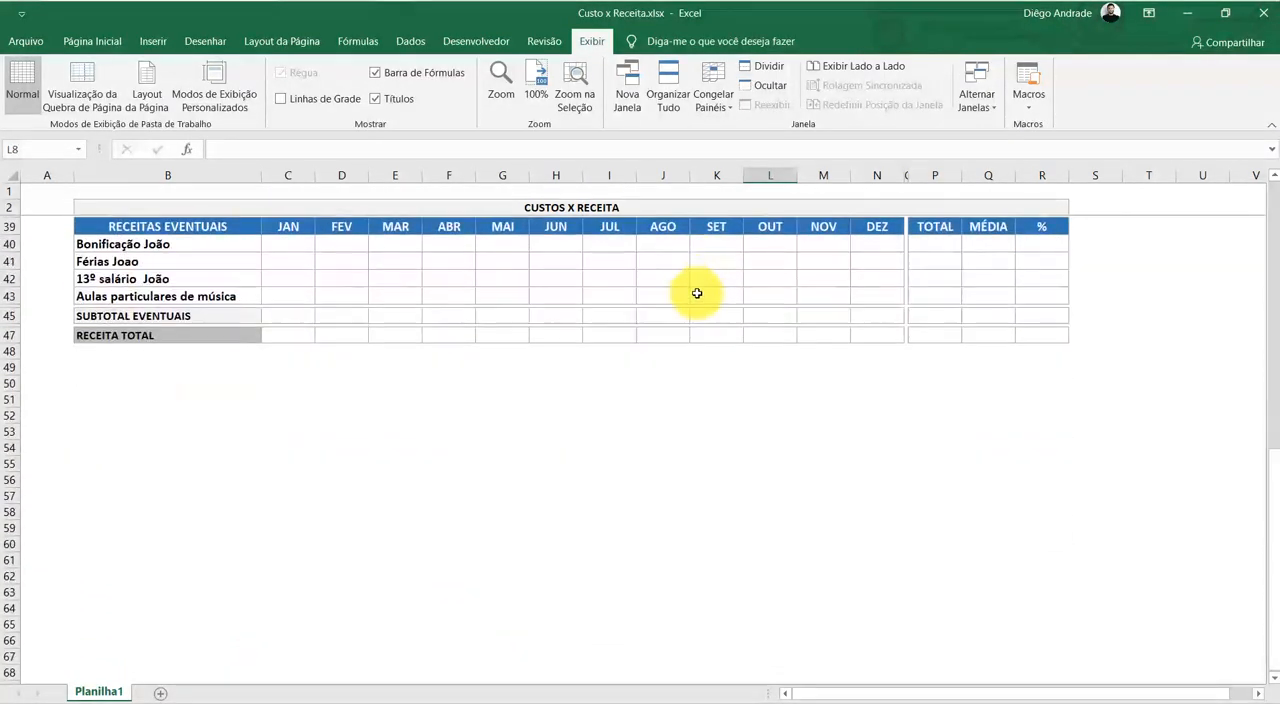
scroll(685, 286, "up", 3)
scroll(685, 286, "up", 13)
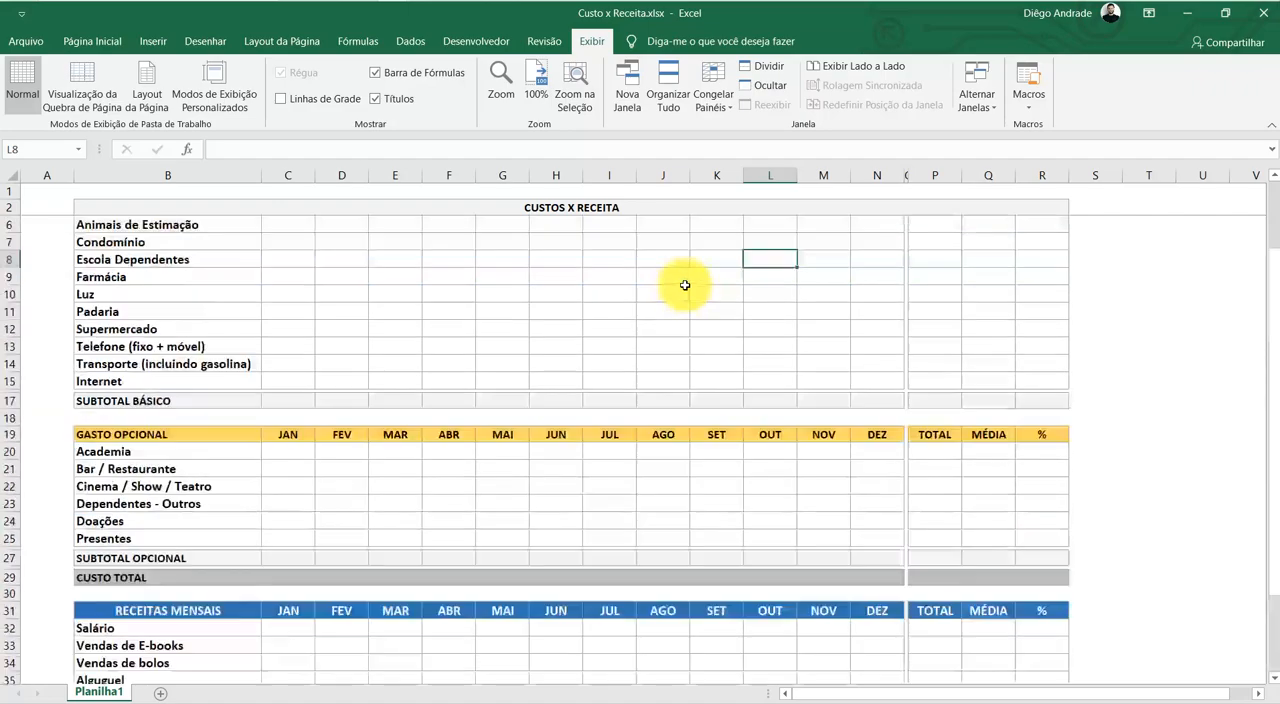
scroll(685, 286, "down", 5)
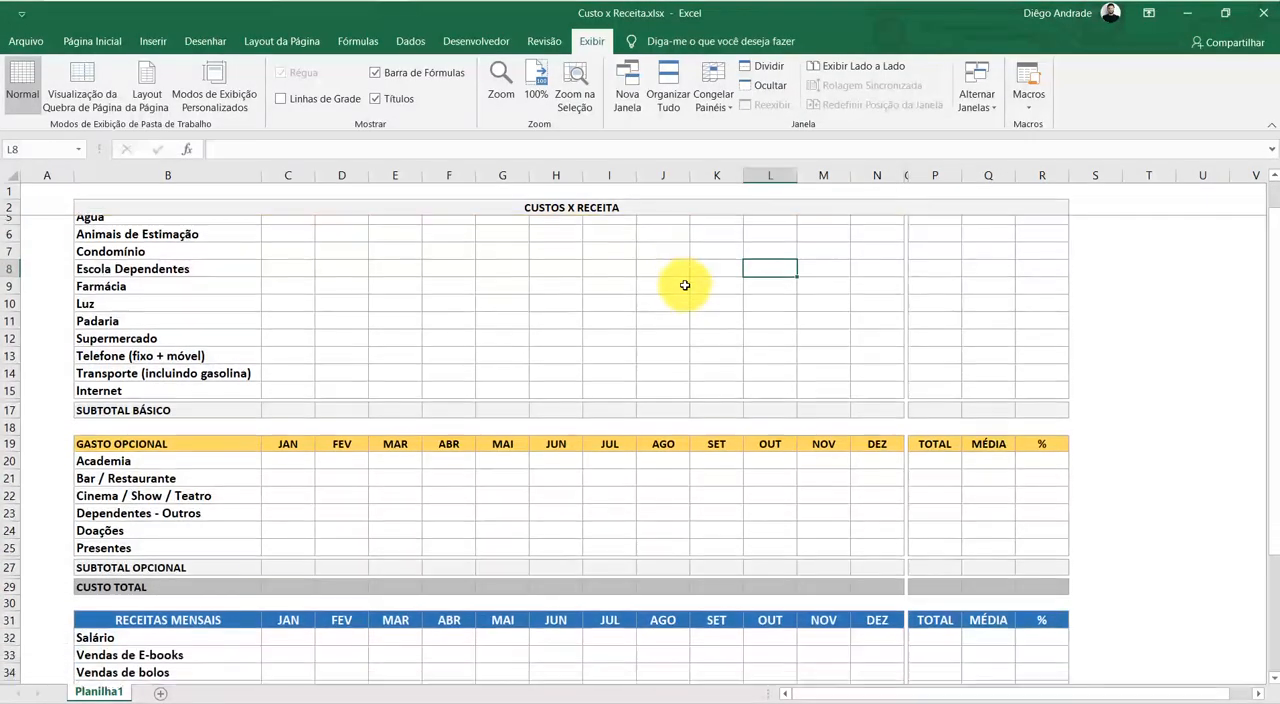
scroll(685, 286, "down", 4)
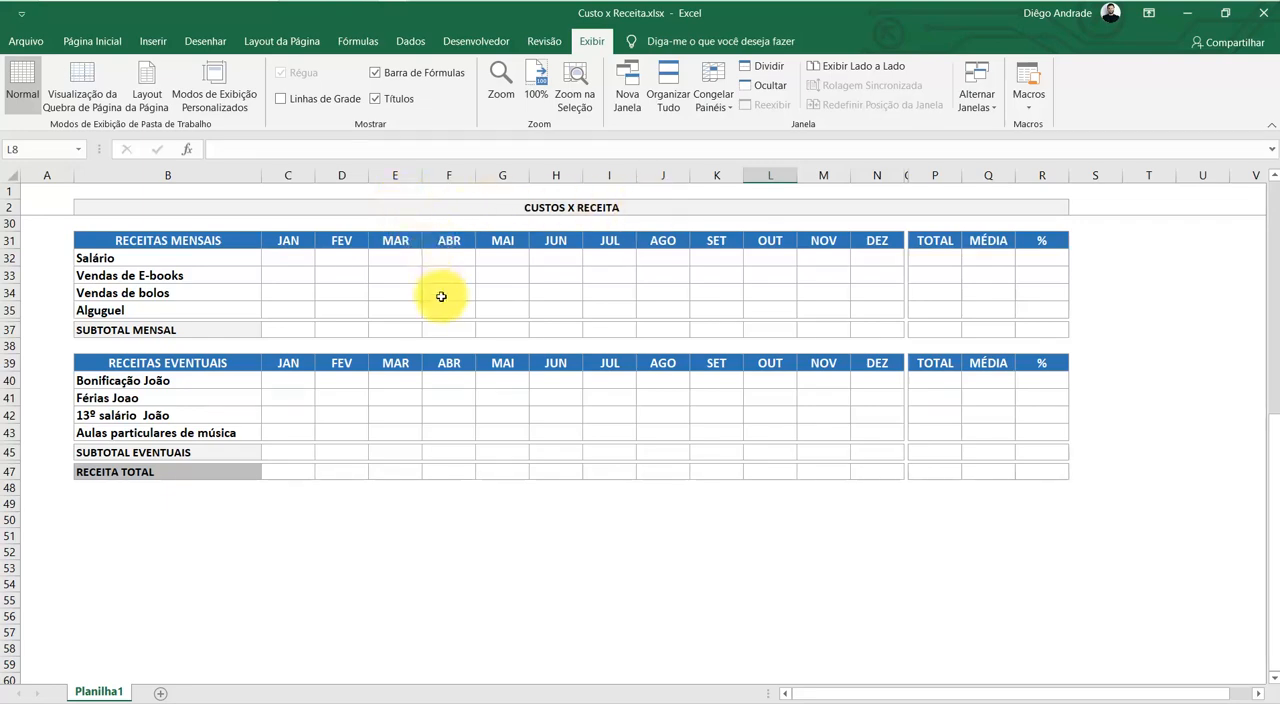
scroll(441, 298, "up", 9)
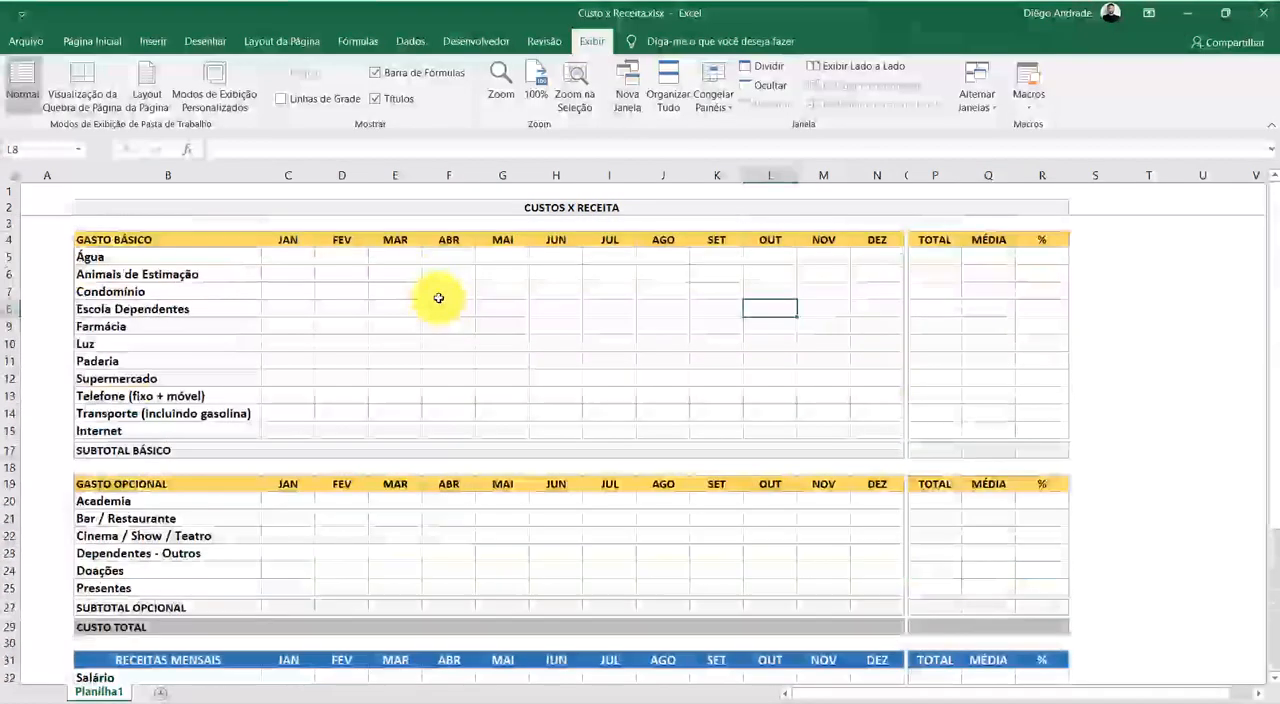
Reduce the height of row 3 to a thin gap between the title and the GASTO BÁSICO header
left_click(8, 223)
left_click_drag(11, 231, 12, 217)
left_click(371, 274)
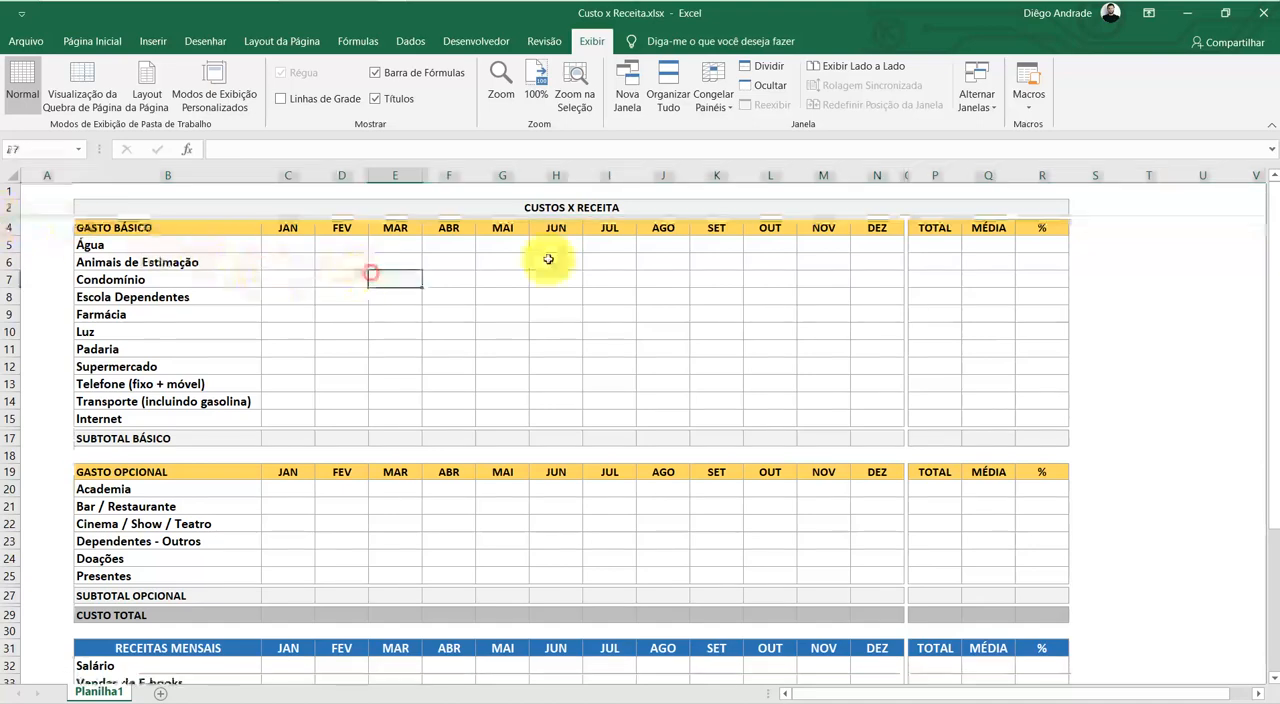
left_click(1200, 294)
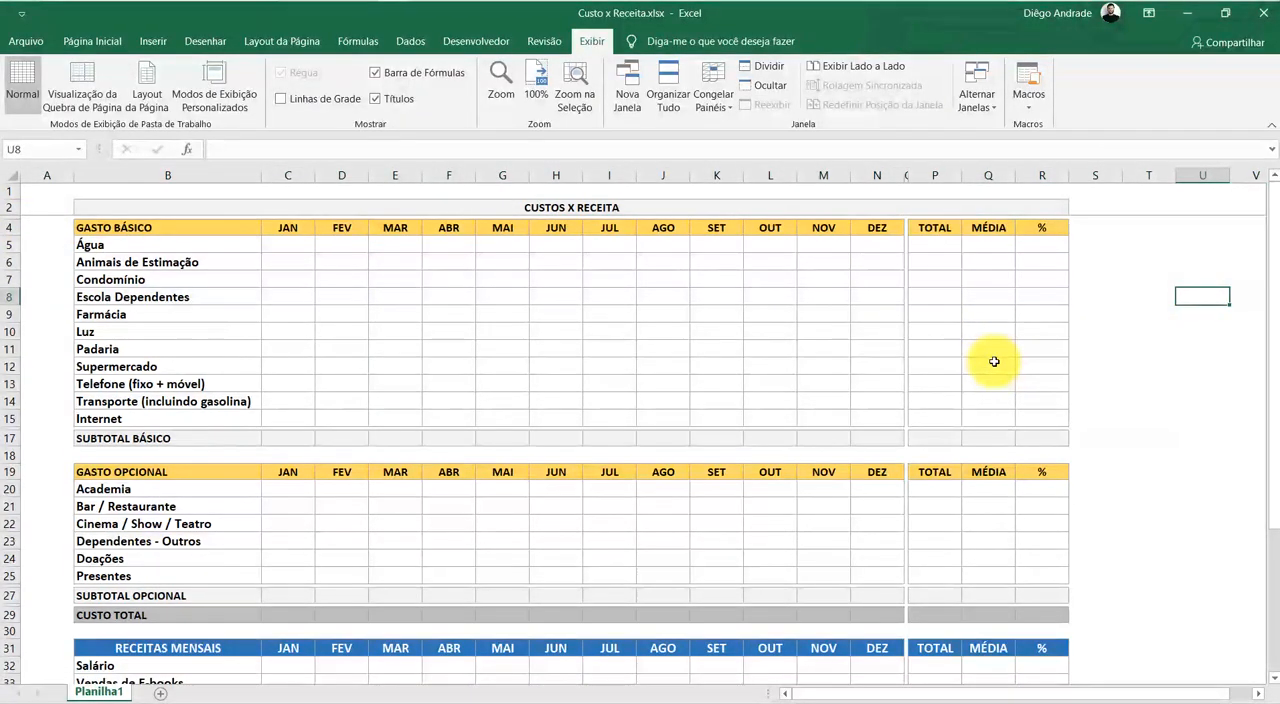
Rename the worksheet Planilha1 as BD
scroll(994, 361, "down", 5)
scroll(955, 377, "down", 2)
scroll(951, 372, "up", 6)
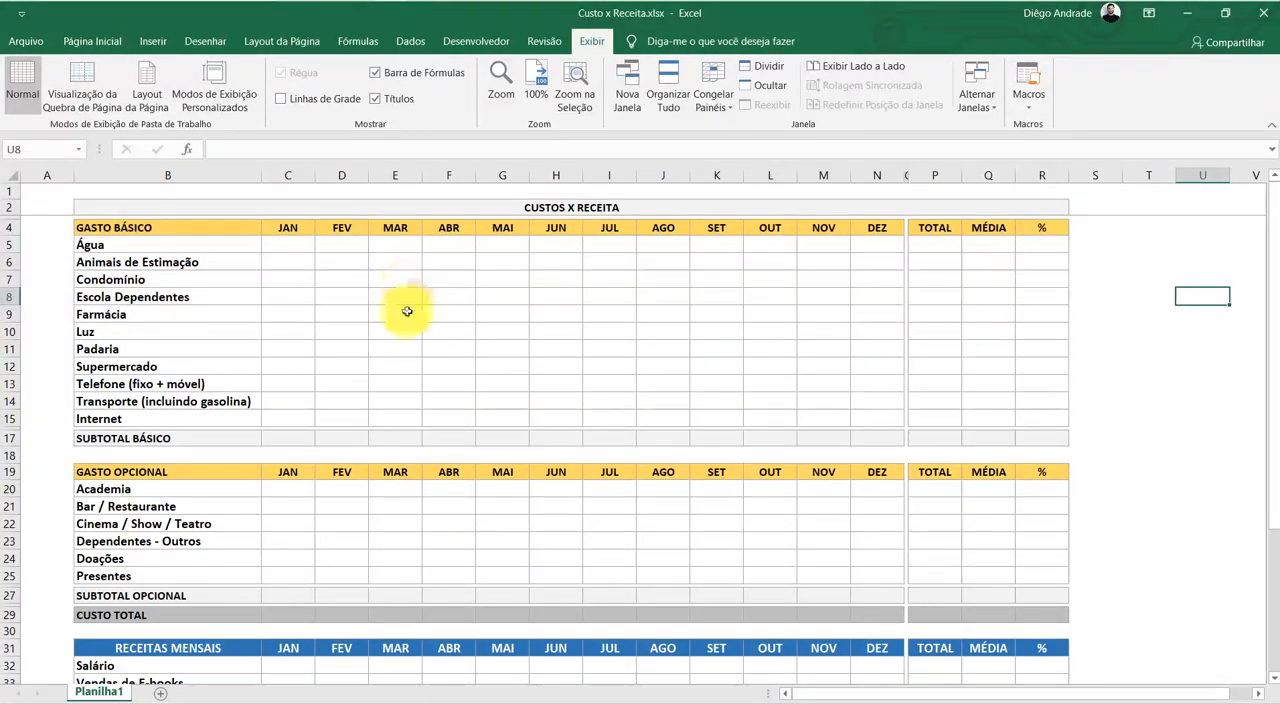
scroll(407, 343, "down", 7)
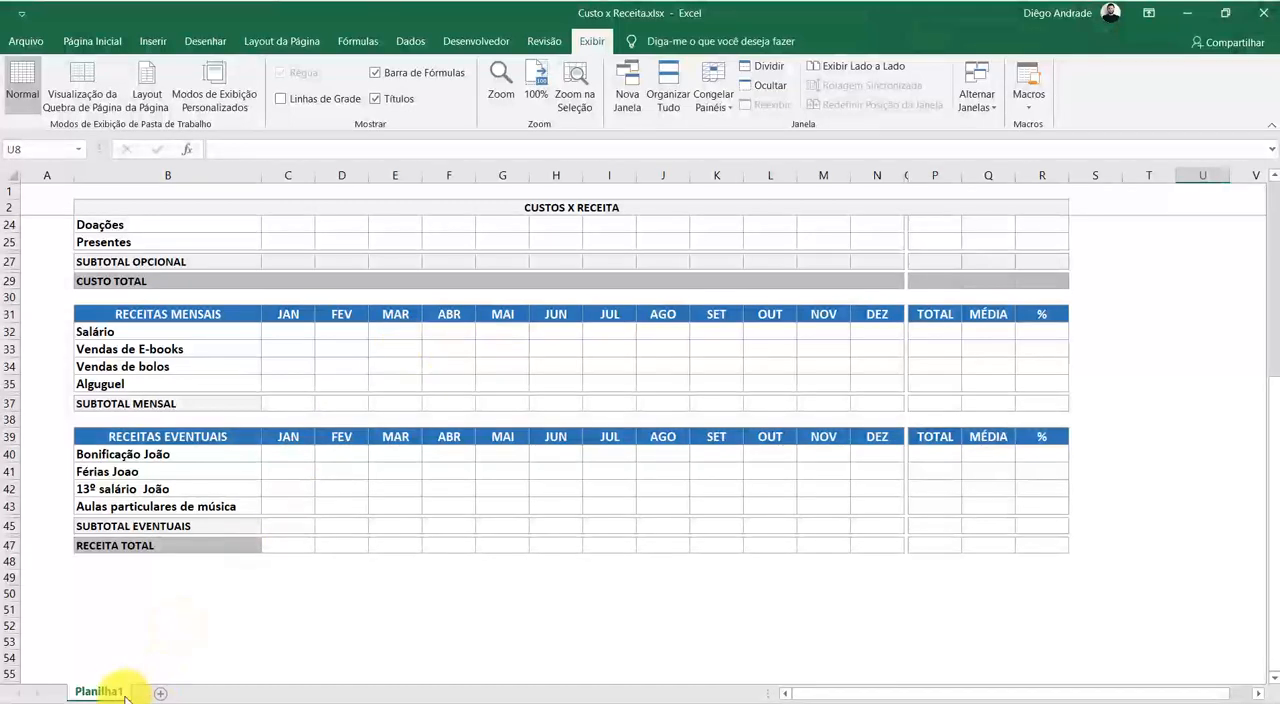
double_click(92, 691)
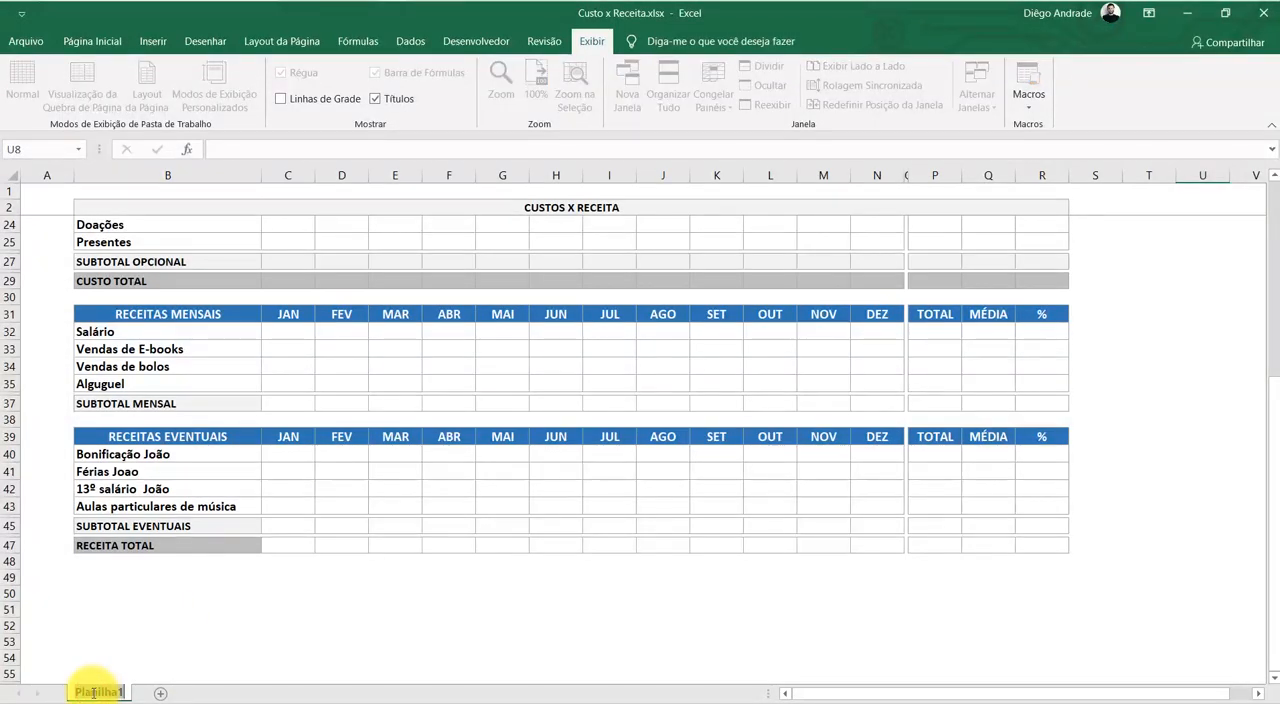
type("bd")
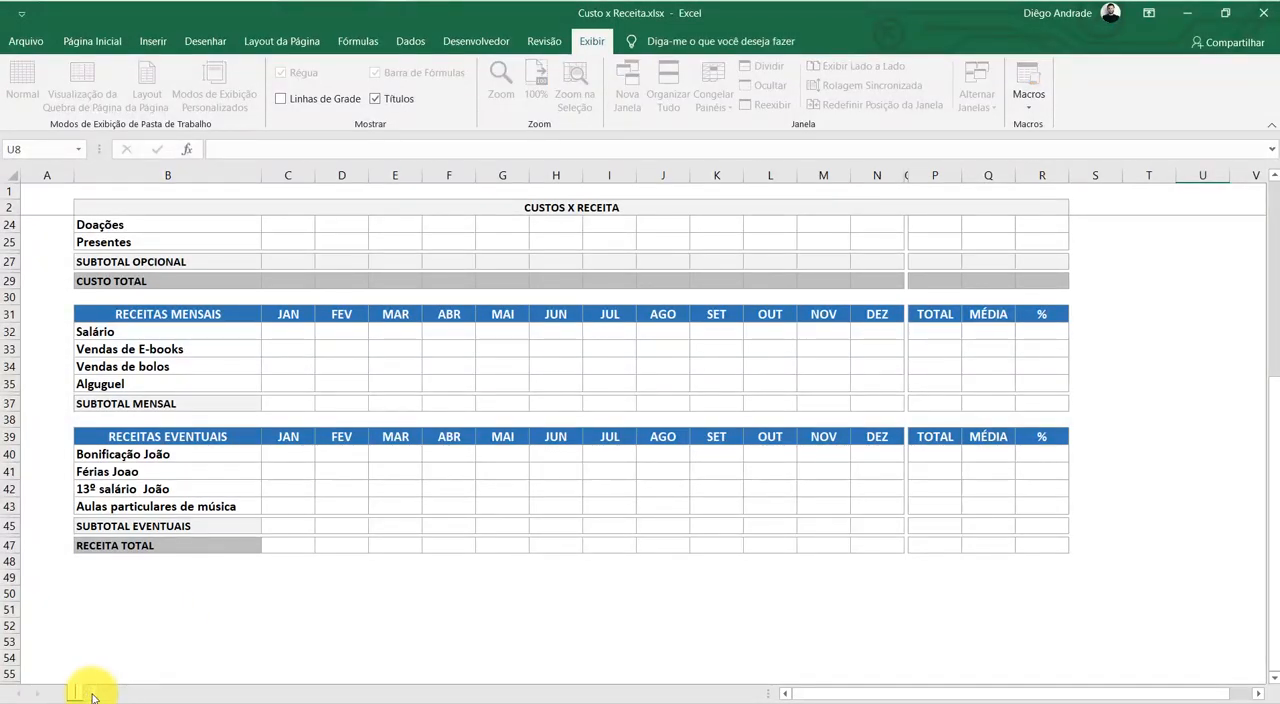
key("Return")
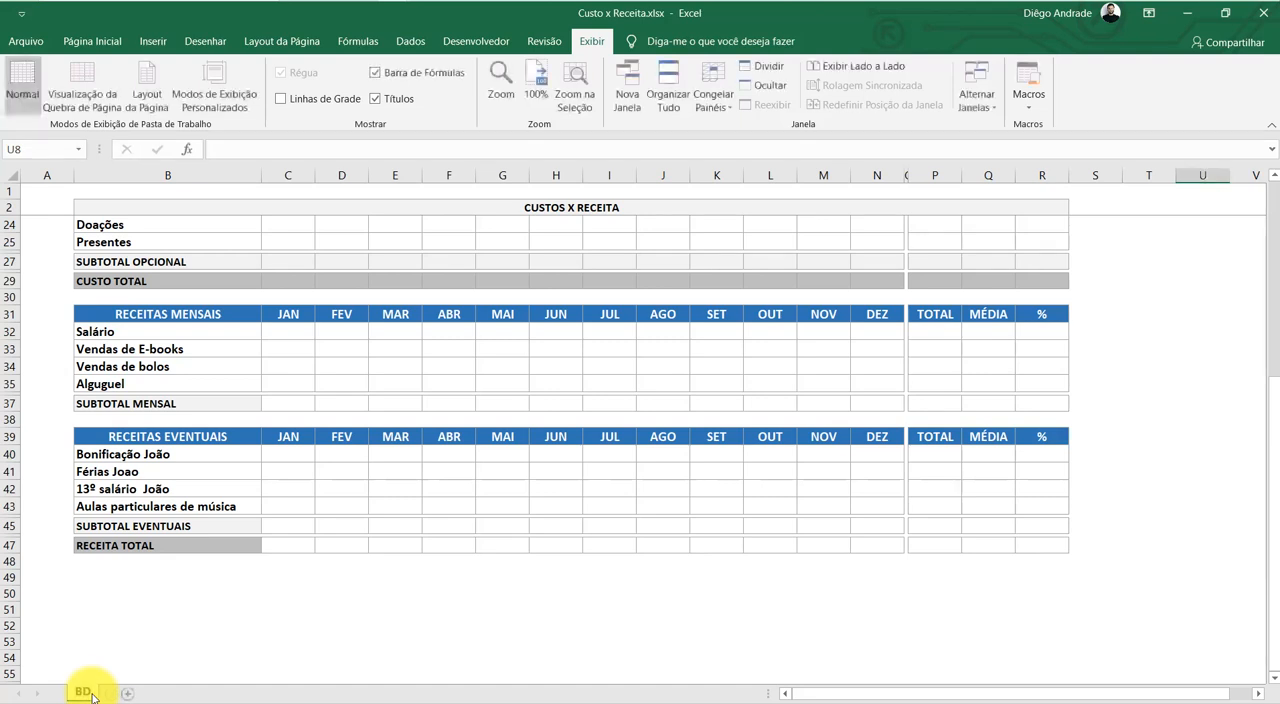
Add a new worksheet after BD and name it Resumo
left_click(127, 694)
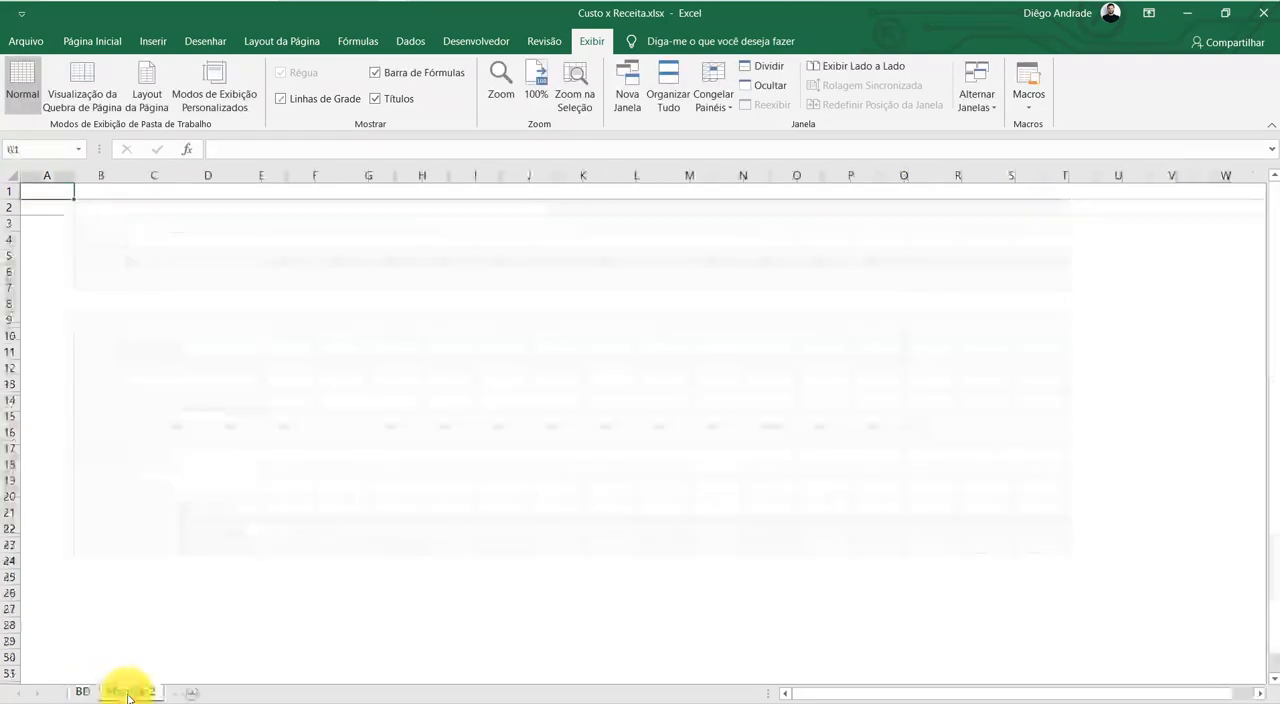
double_click(128, 692)
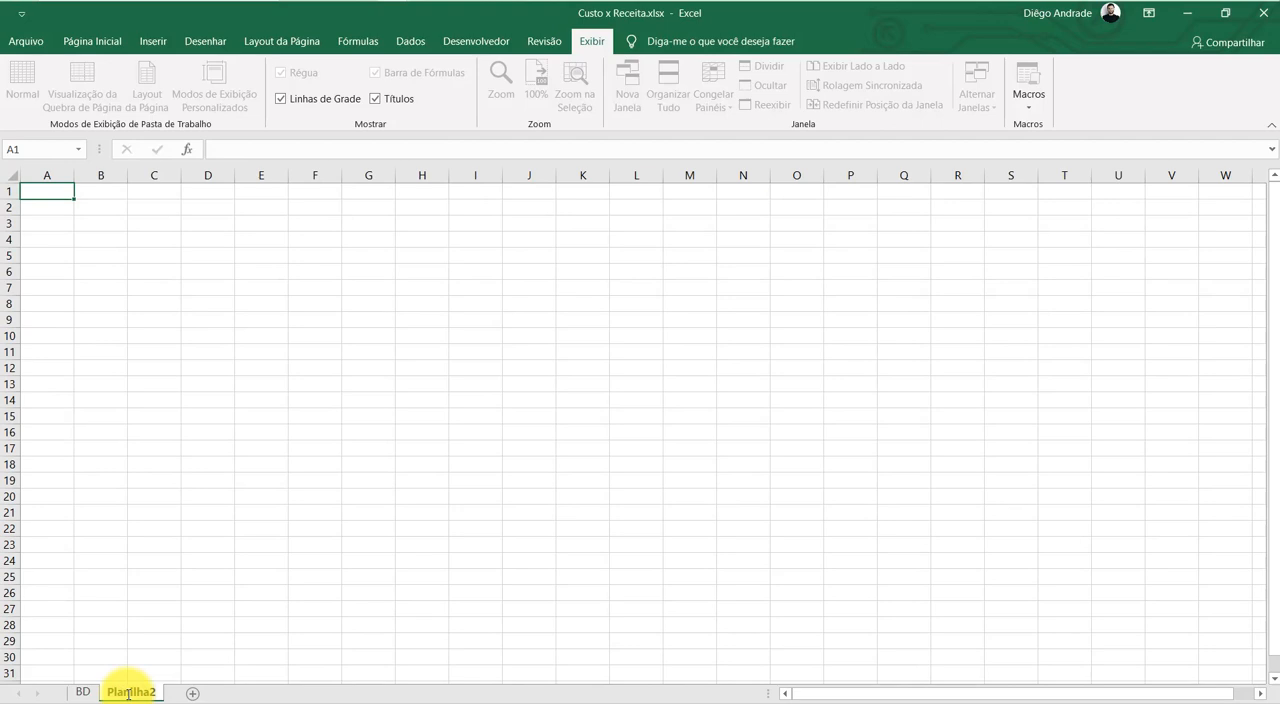
type("r")
left_click(256, 560)
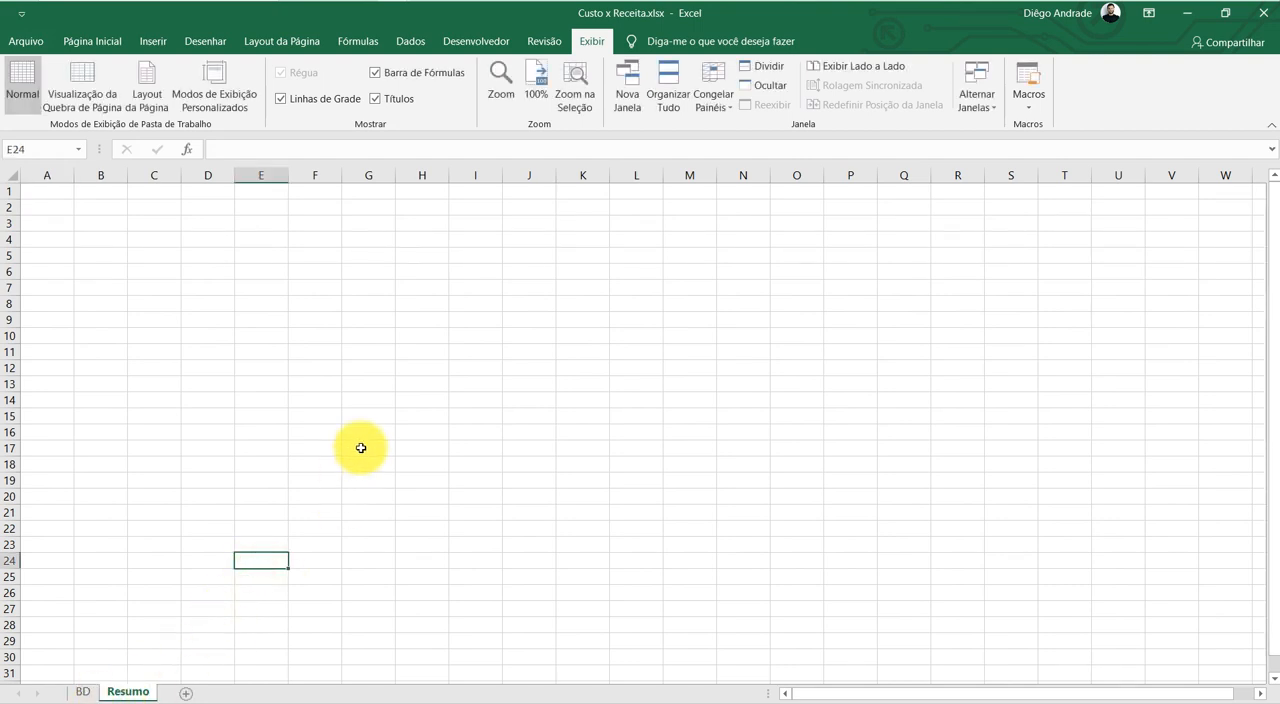
left_click_drag(206, 238, 860, 546)
left_click(205, 210)
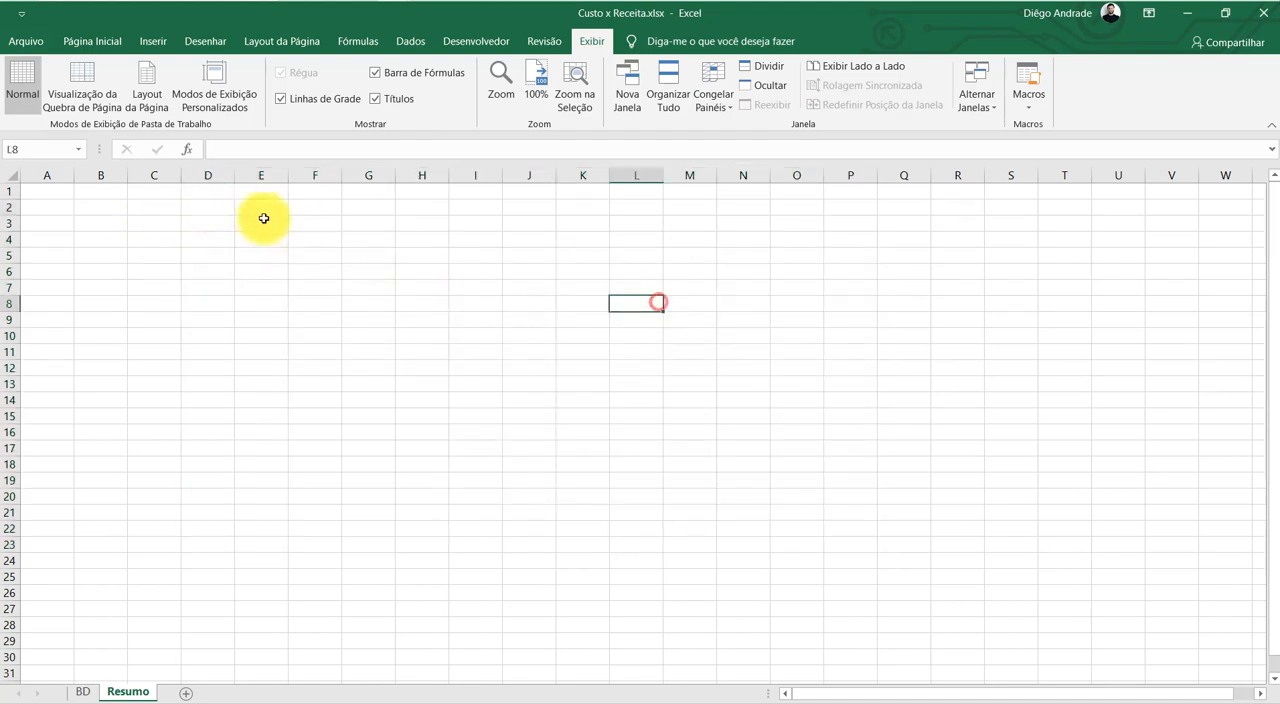
left_click_drag(216, 210, 966, 511)
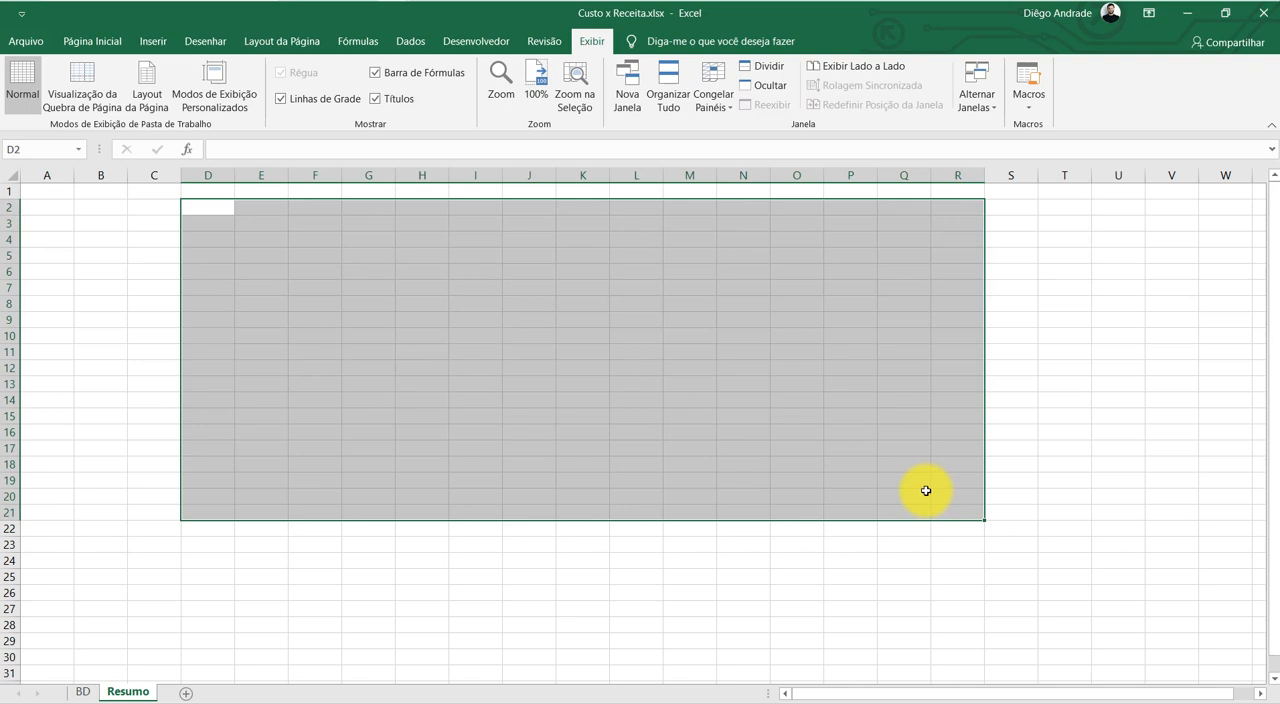
left_click(478, 392)
left_click_drag(218, 222, 947, 583)
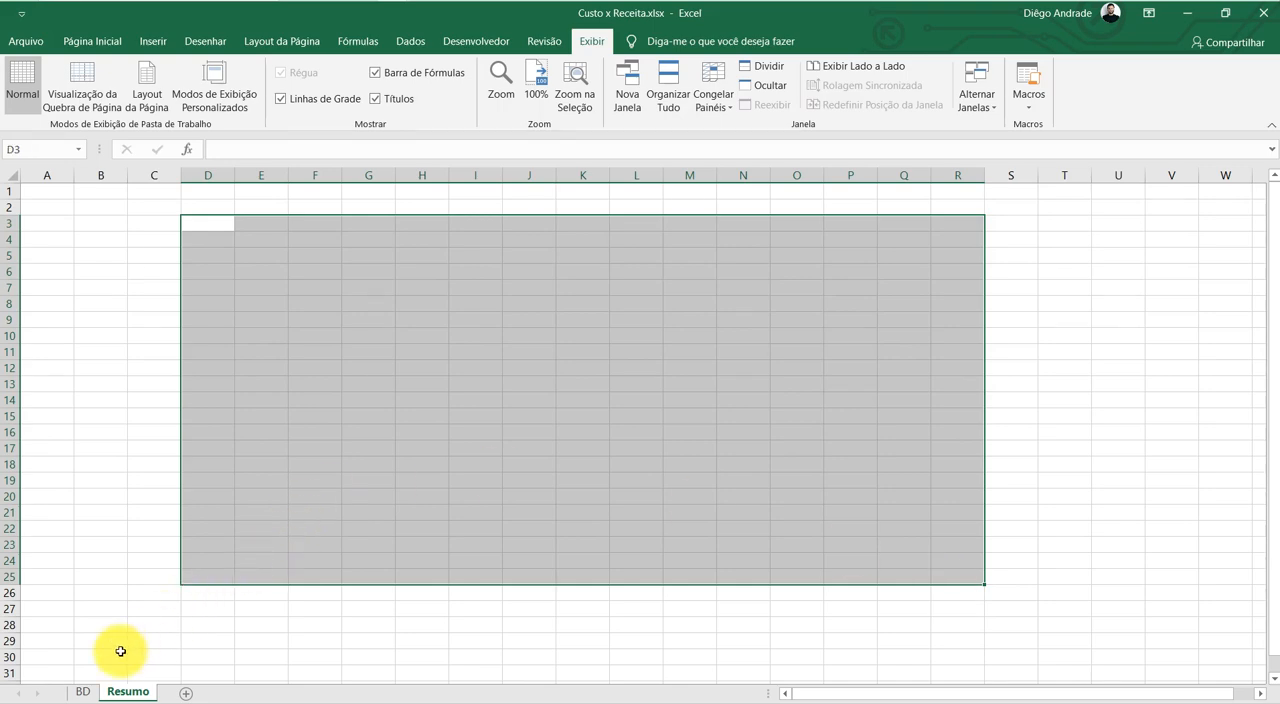
Compare the expense and income tables on BD with the blank Resumo sheet, including the monthly entry cells of GASTO BÁSICO
left_click(88, 694)
left_click(594, 423)
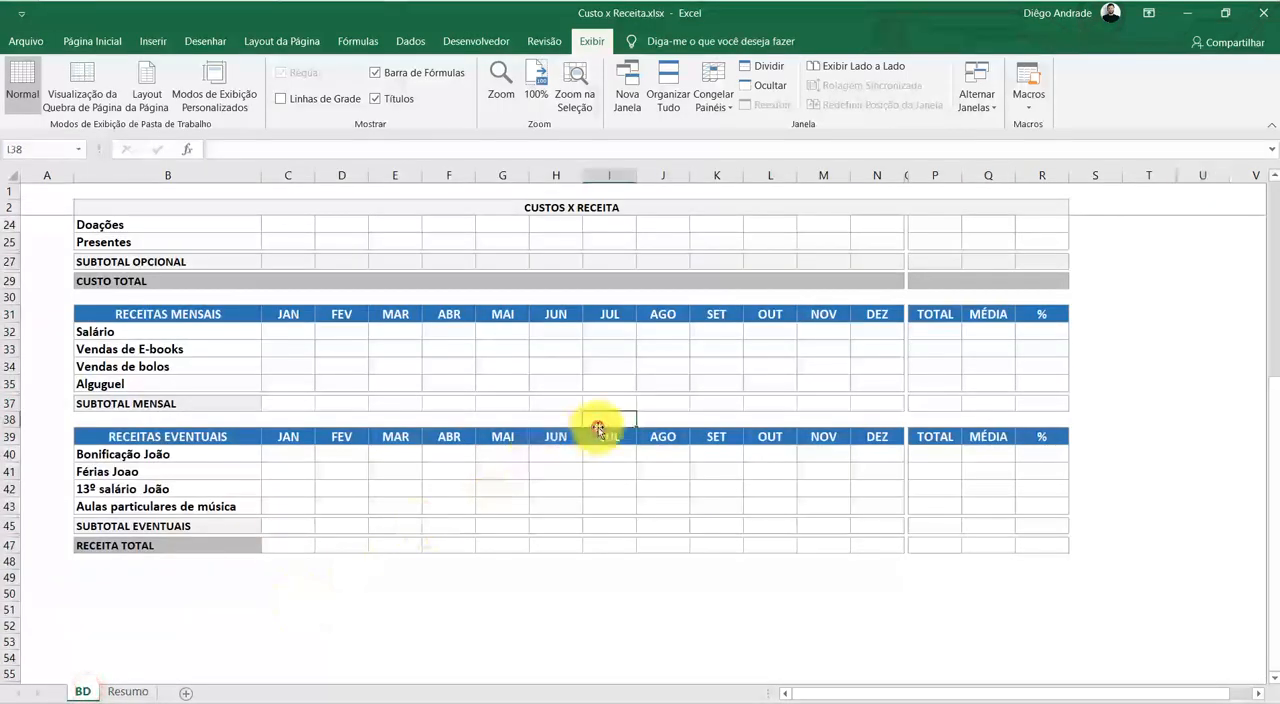
scroll(551, 442, "down", 1, "ctrl")
scroll(551, 442, "up", 1)
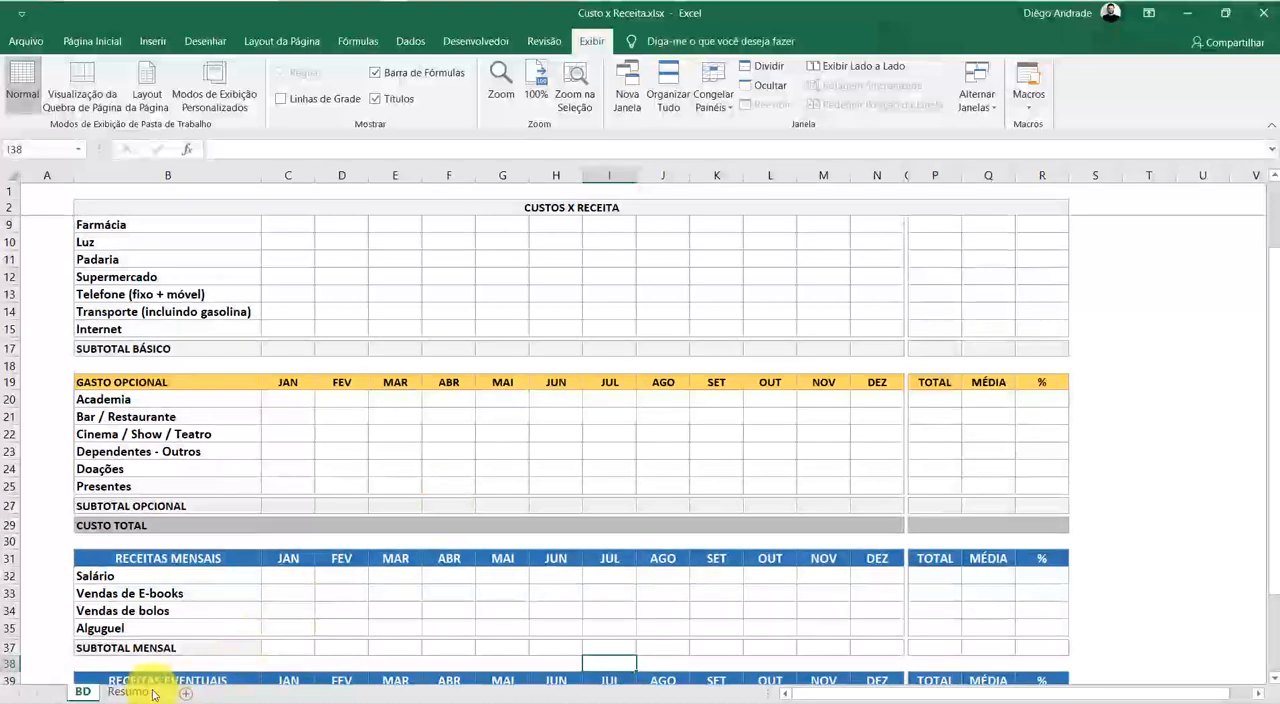
left_click(128, 692)
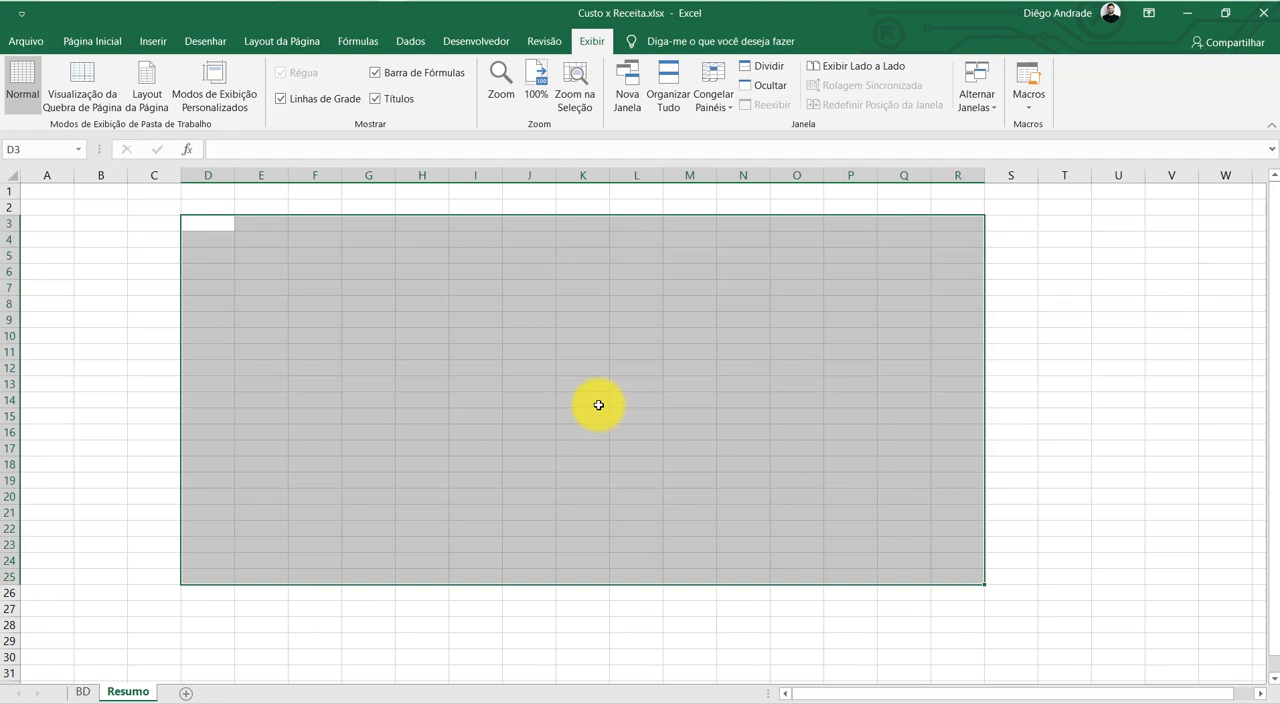
left_click(501, 477)
left_click(86, 684)
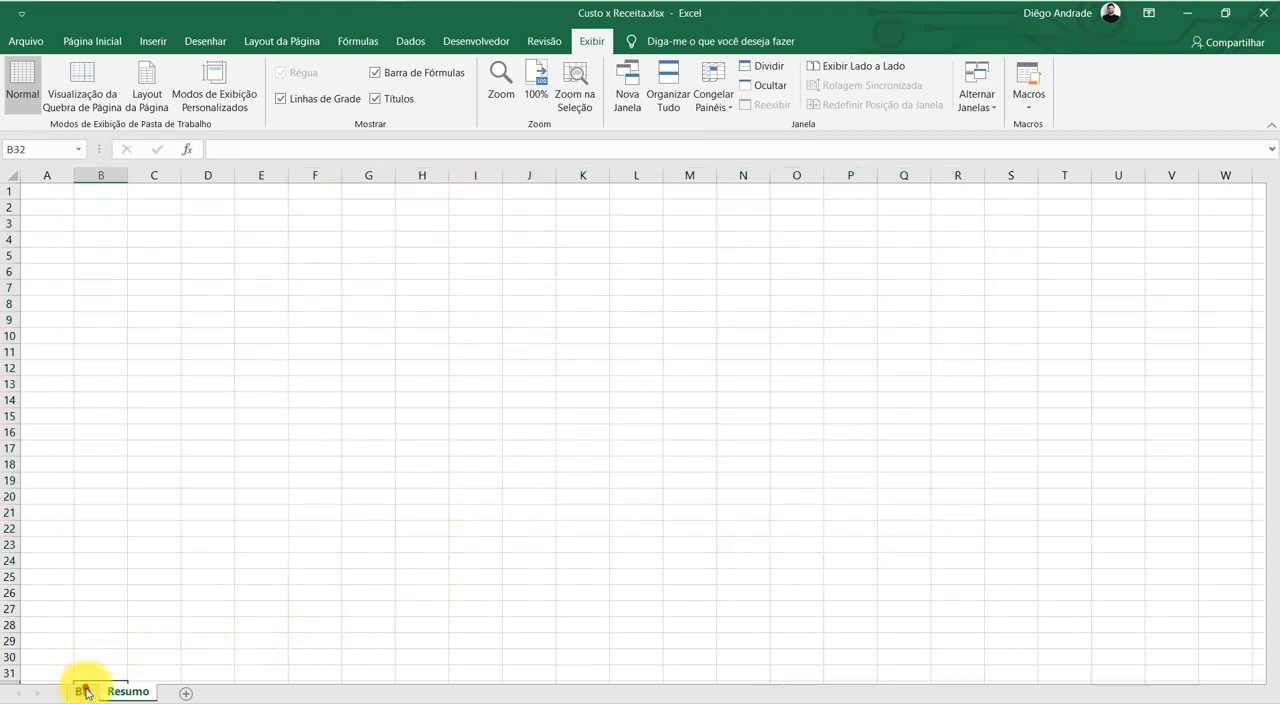
left_click(84, 691)
scroll(530, 320, "up", 3)
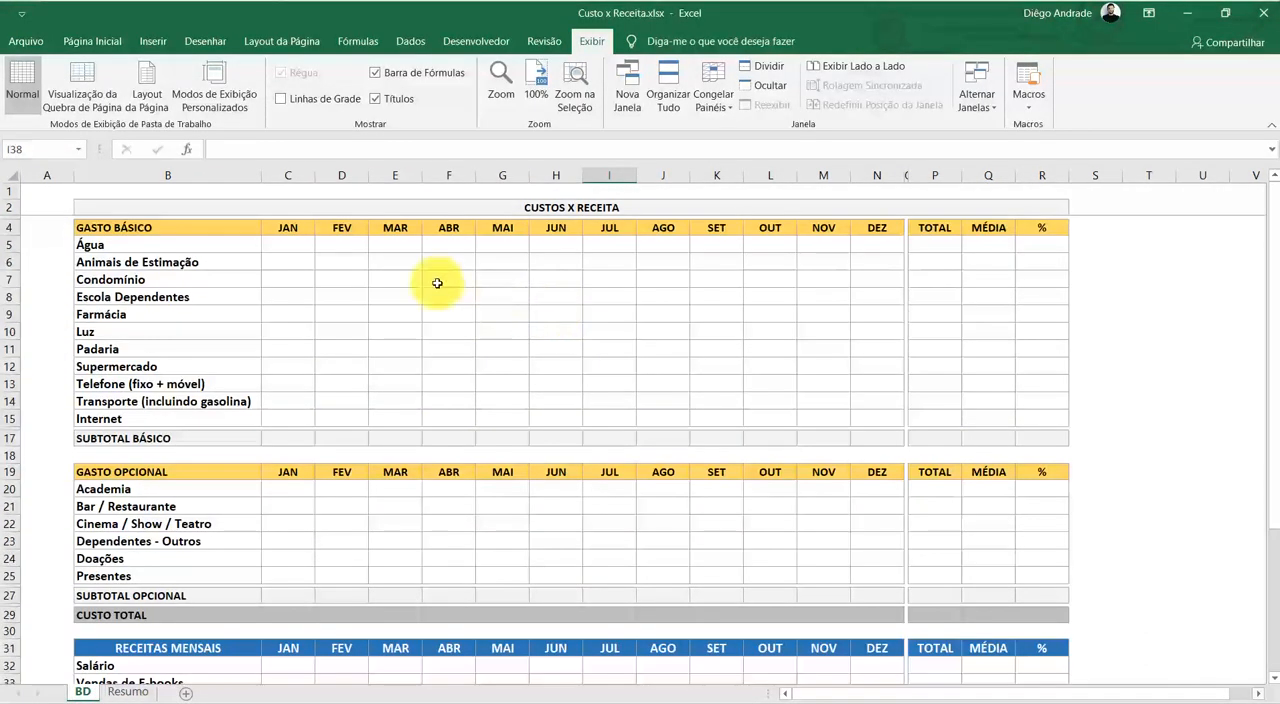
left_click_drag(294, 241, 868, 418)
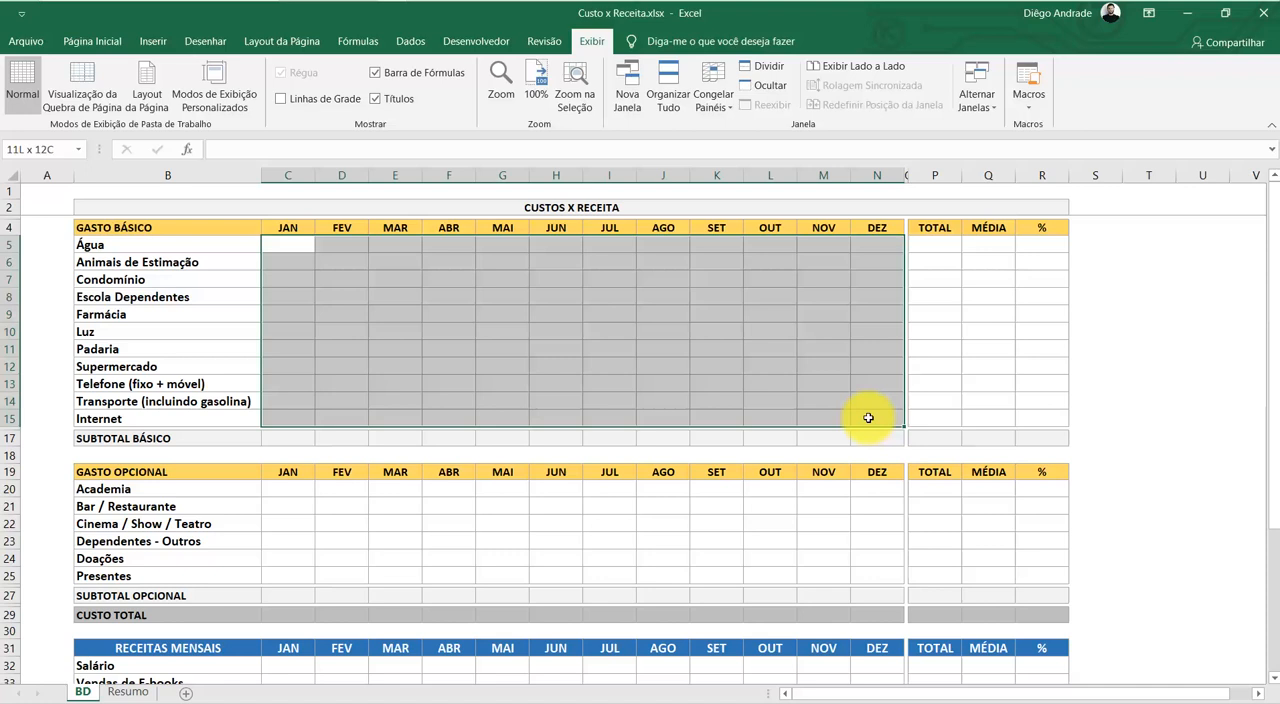
left_click(587, 286)
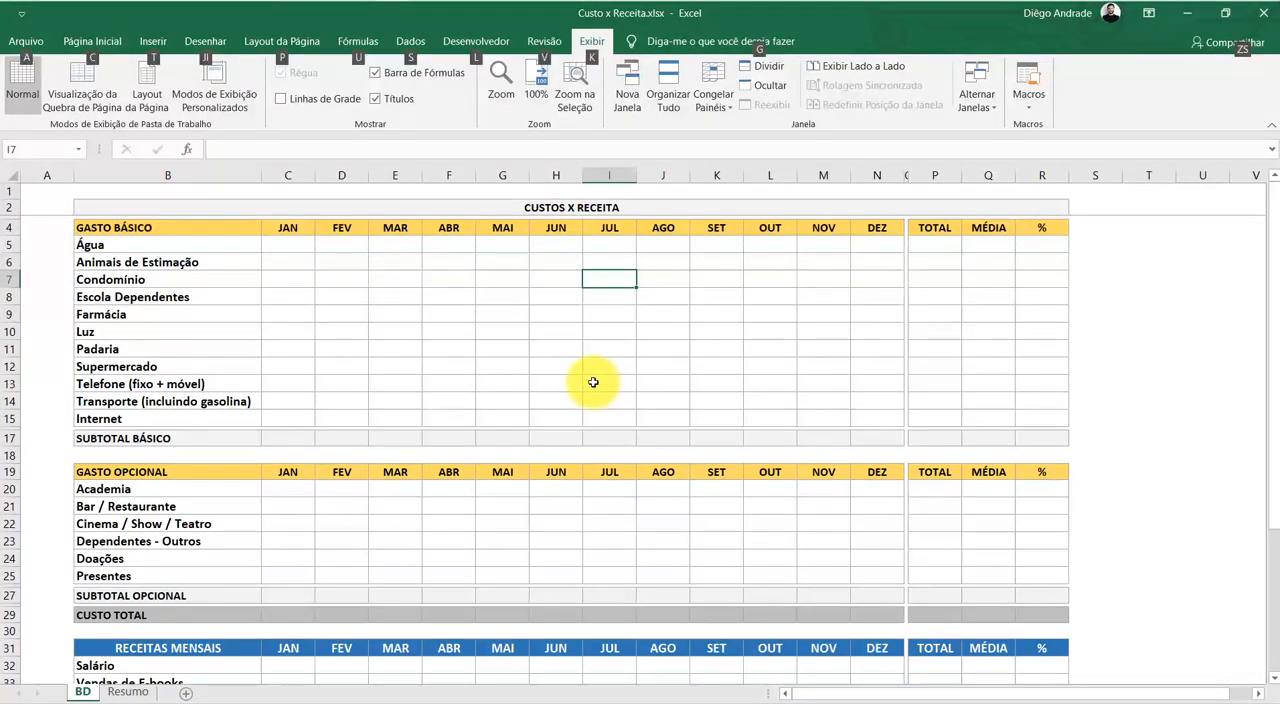
key("alt+Tab")
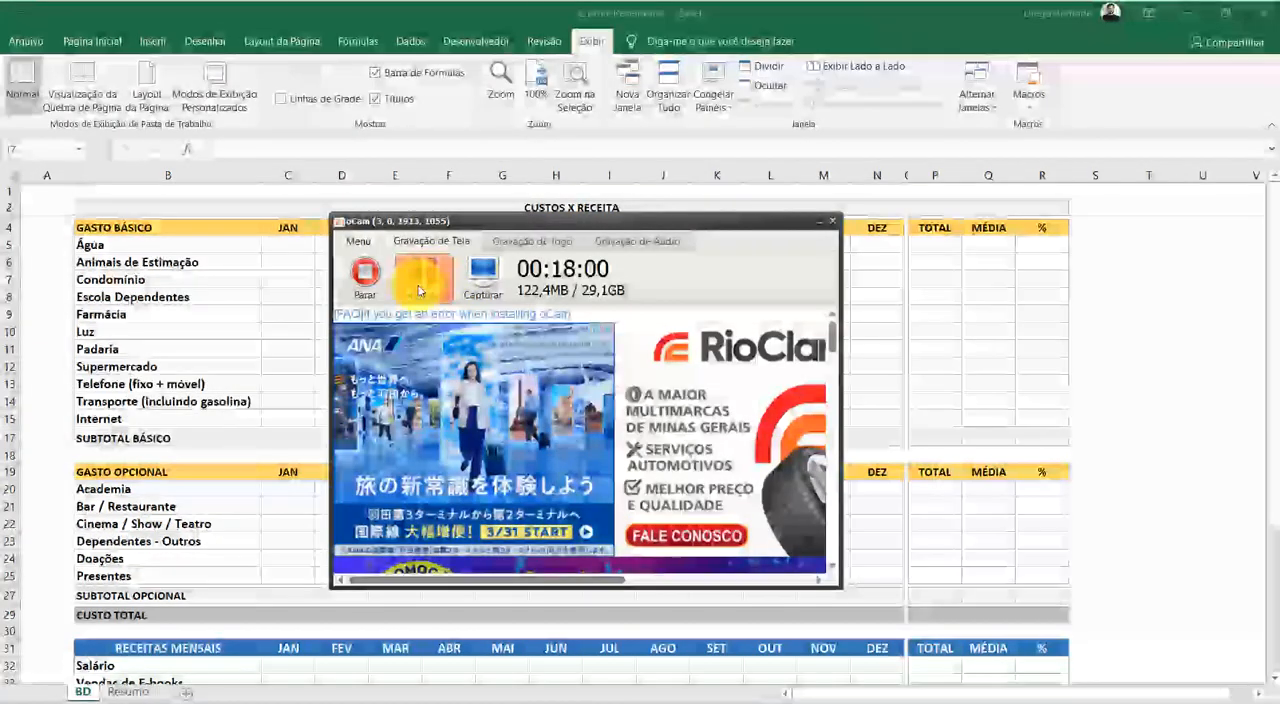
left_click(1232, 343)
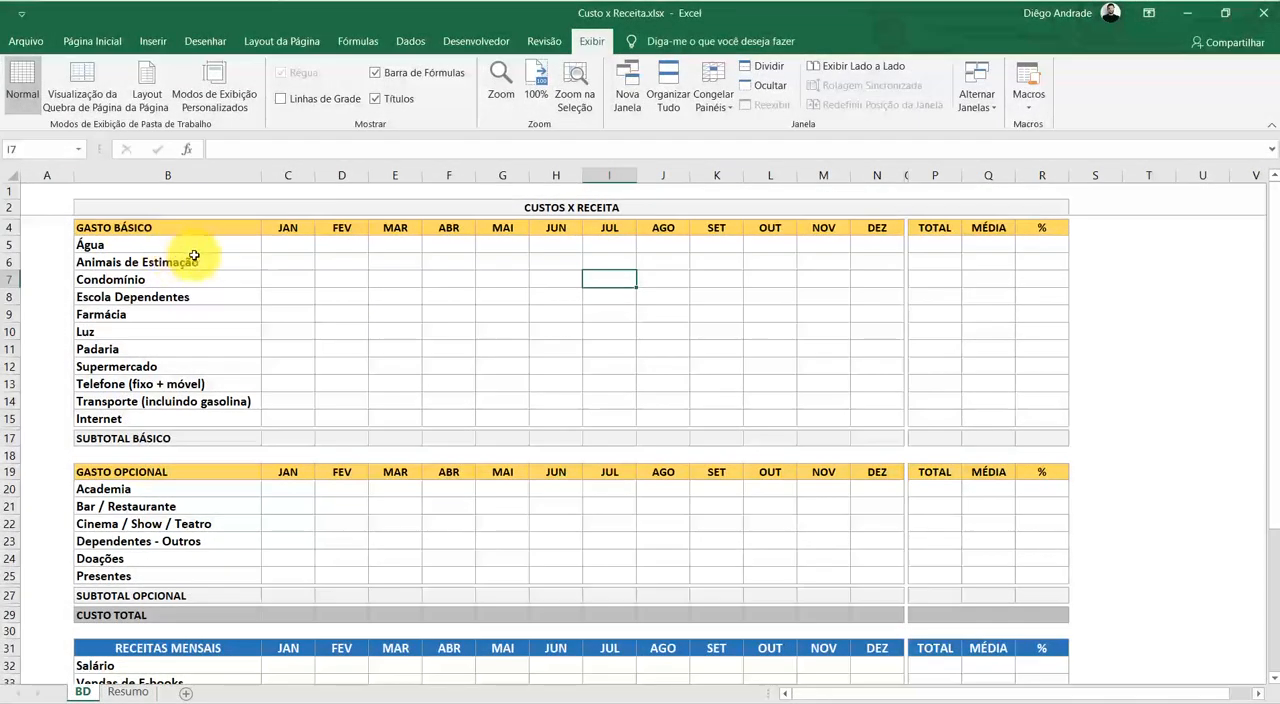
Review the cost and income sections on BD, the January cells down to SUBTOTAL BÁSICO, and the blank area of Resumo
scroll(231, 319, "down", 2)
scroll(231, 319, "down", 5)
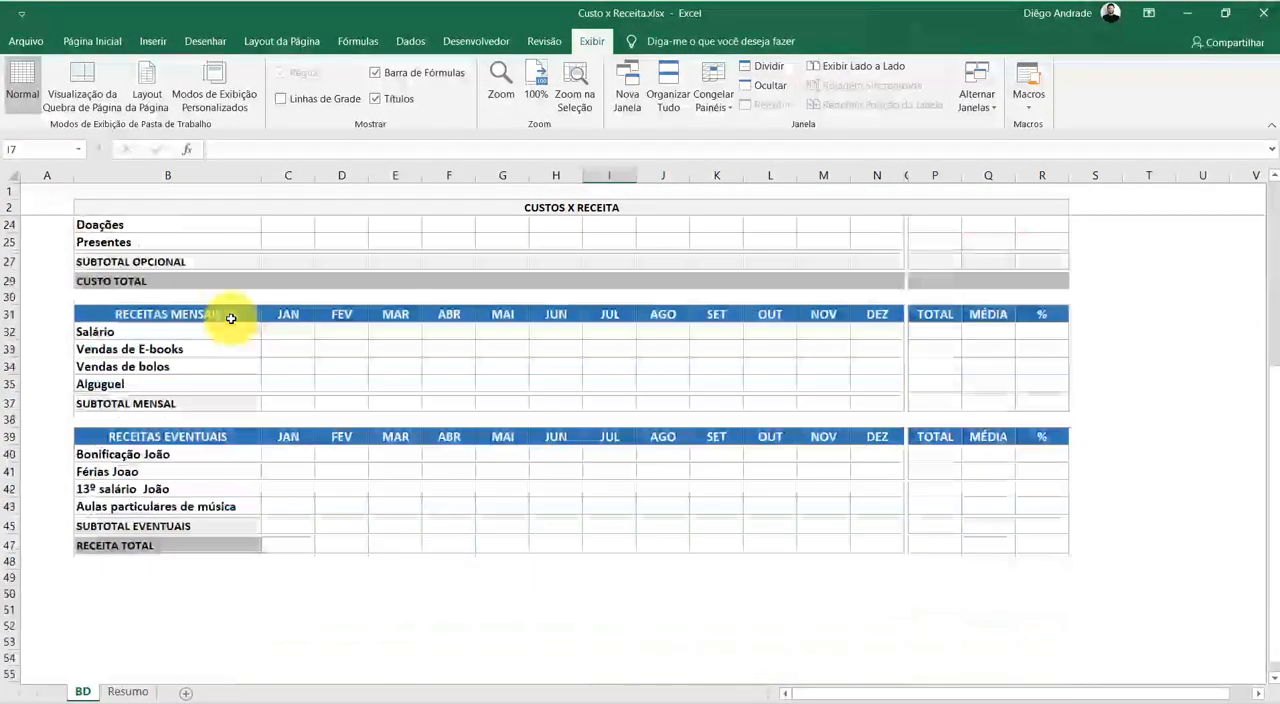
scroll(231, 318, "up", 7)
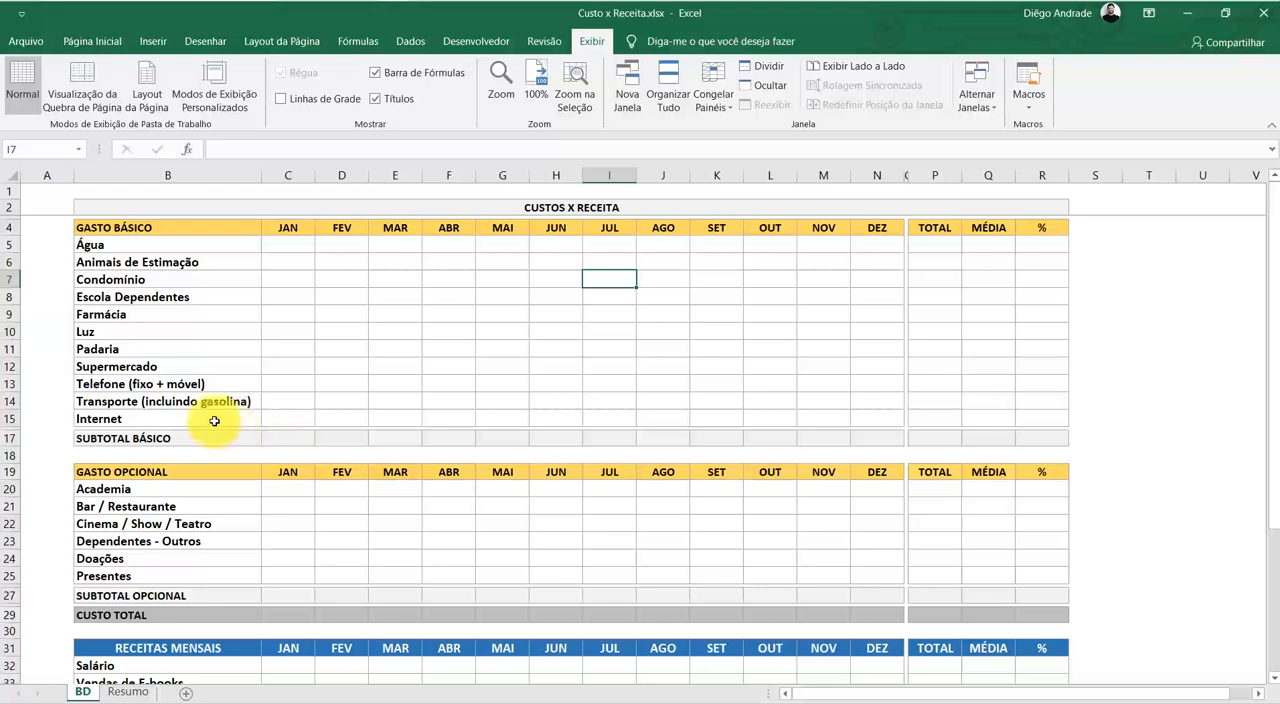
left_click_drag(288, 245, 289, 420)
left_click(287, 438)
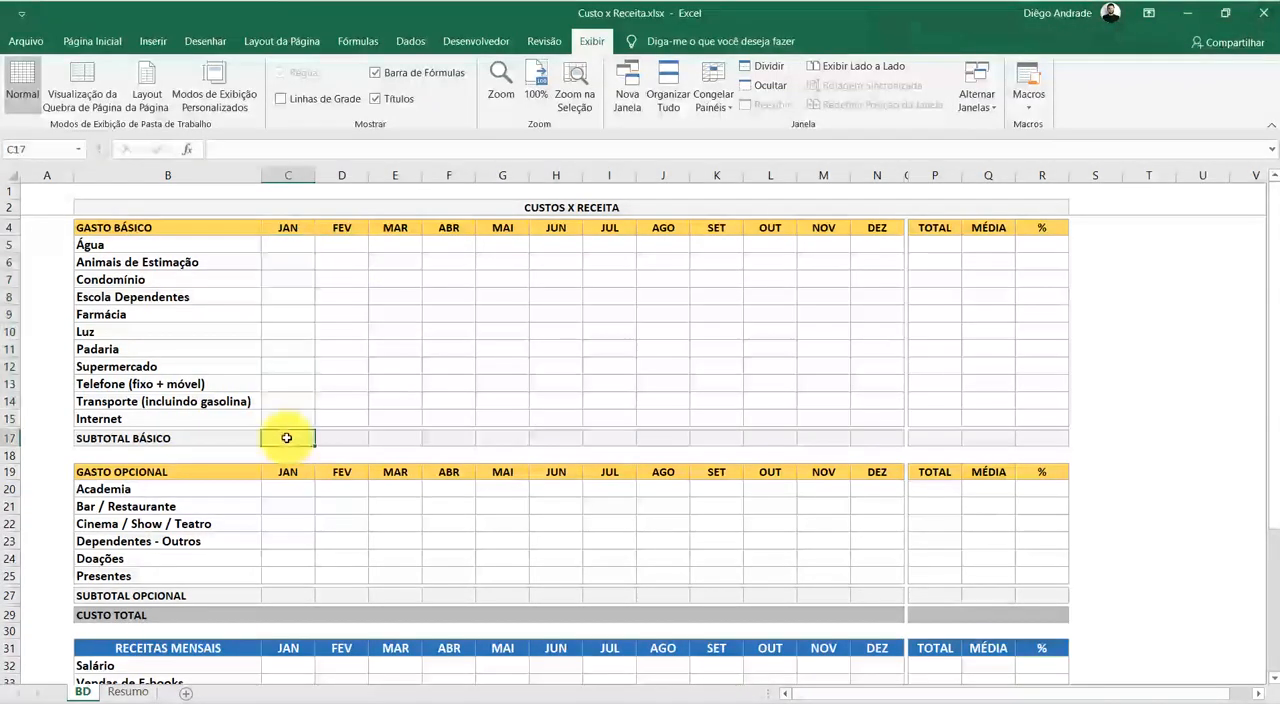
left_click(126, 691)
left_click_drag(260, 207, 899, 529)
left_click(466, 626)
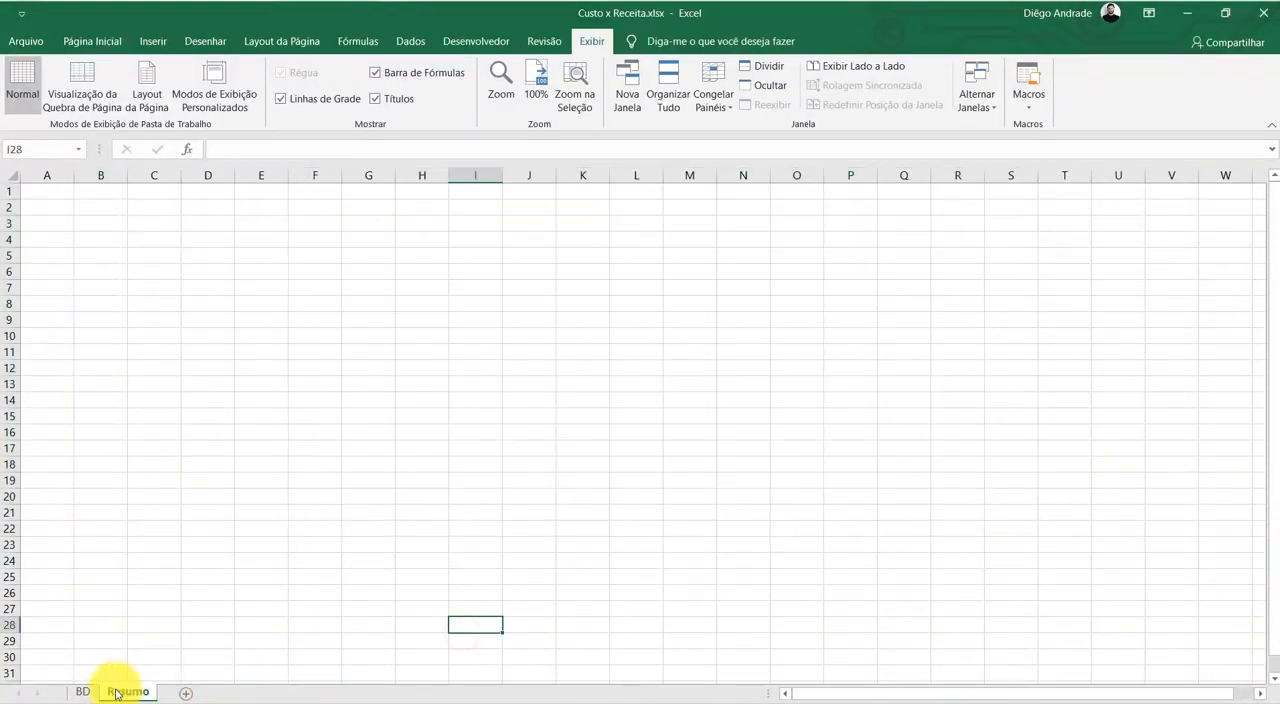
left_click(80, 690)
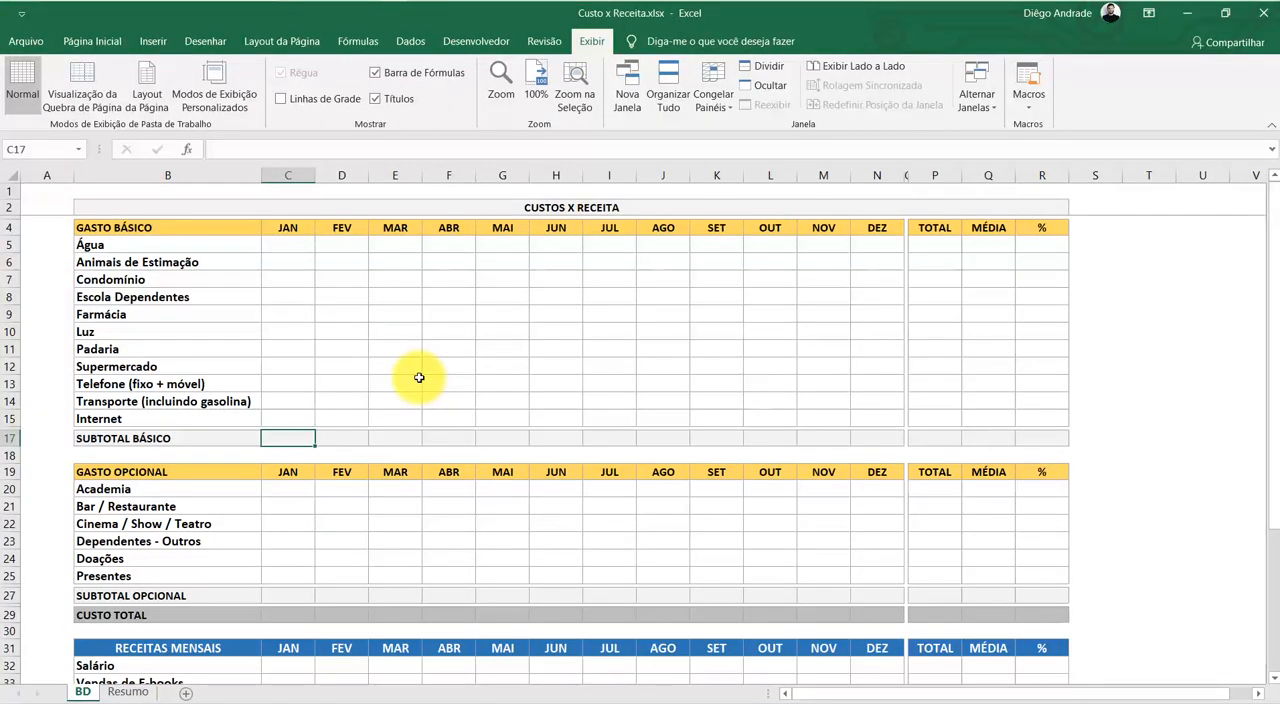
left_click(410, 345)
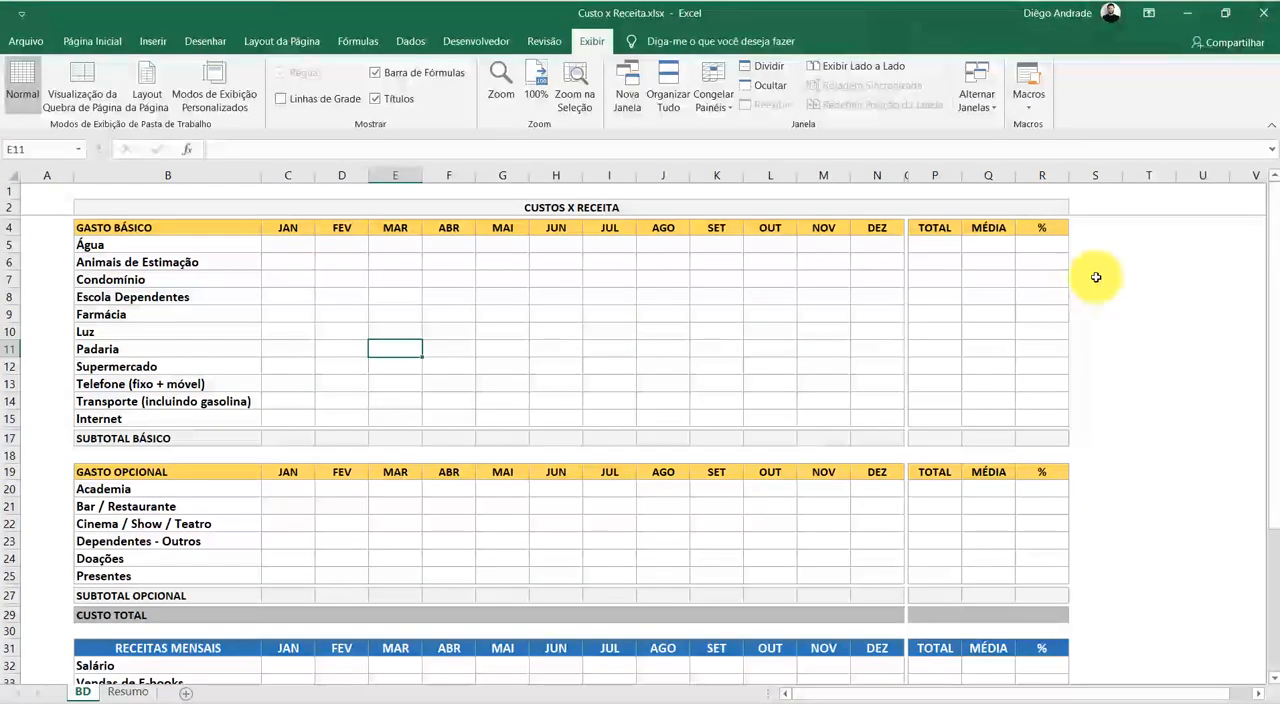
List the function names SOMA, MÉDIA and PERCENTUAL in cells T5 to T7 of the BD sheet, beside the tables
left_click(1126, 246)
type("SO")
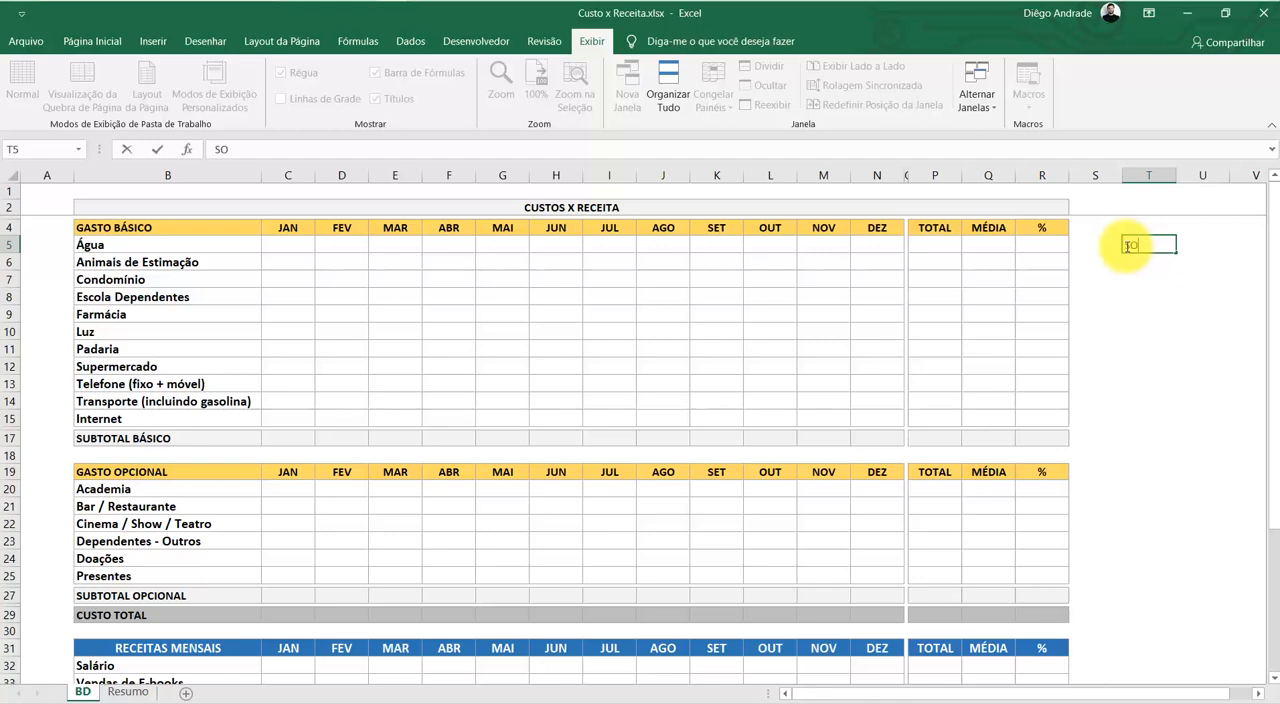
key("Return")
type("M")
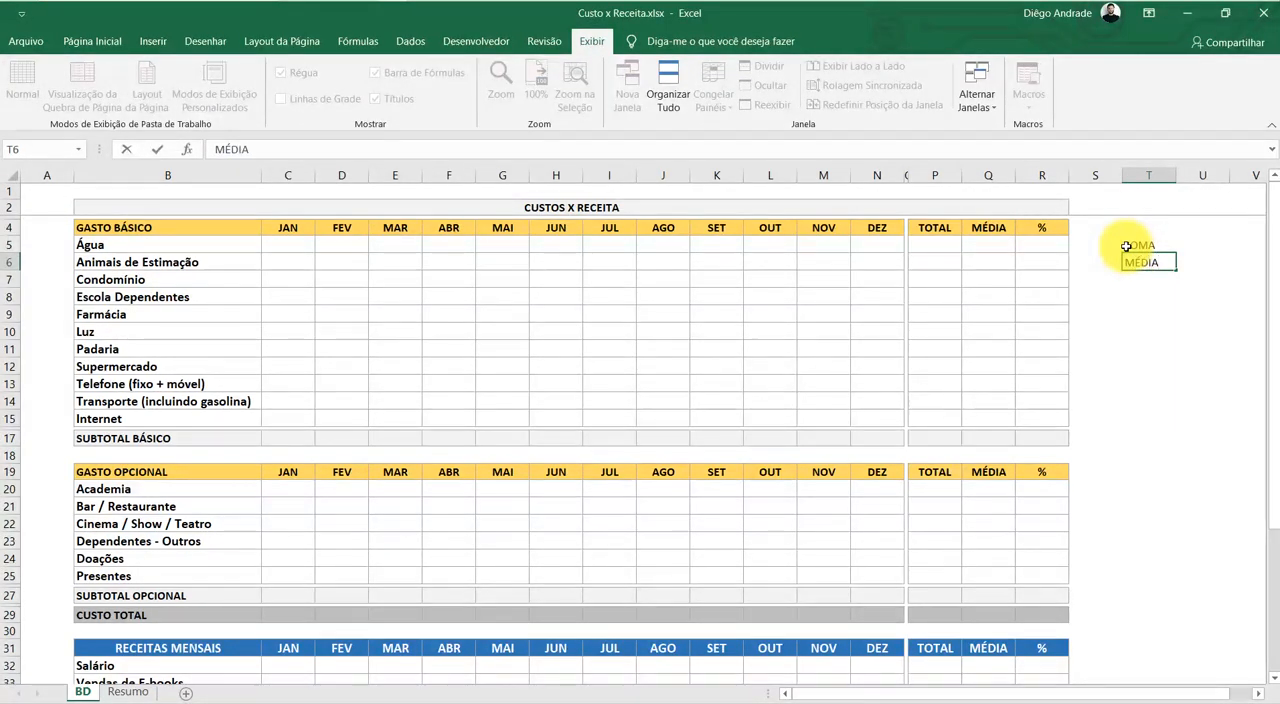
type("ÉDIA")
key("ctrl+Return")
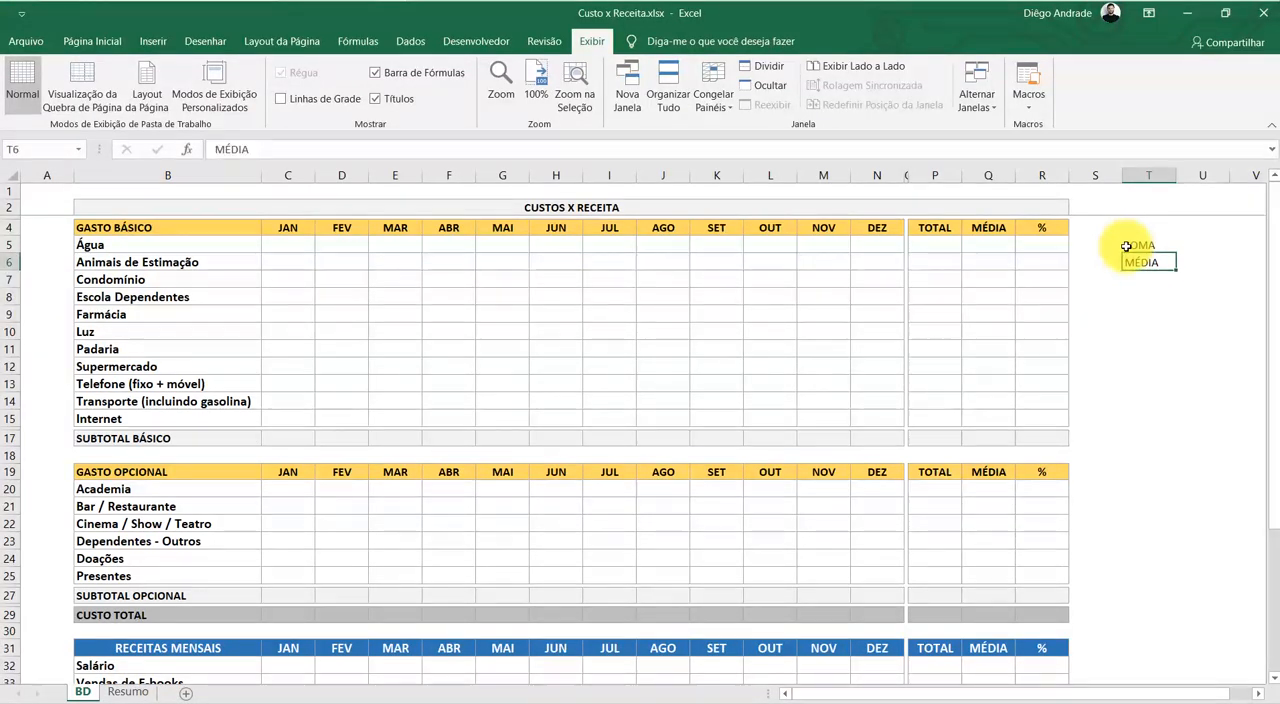
key("Return")
type("PER")
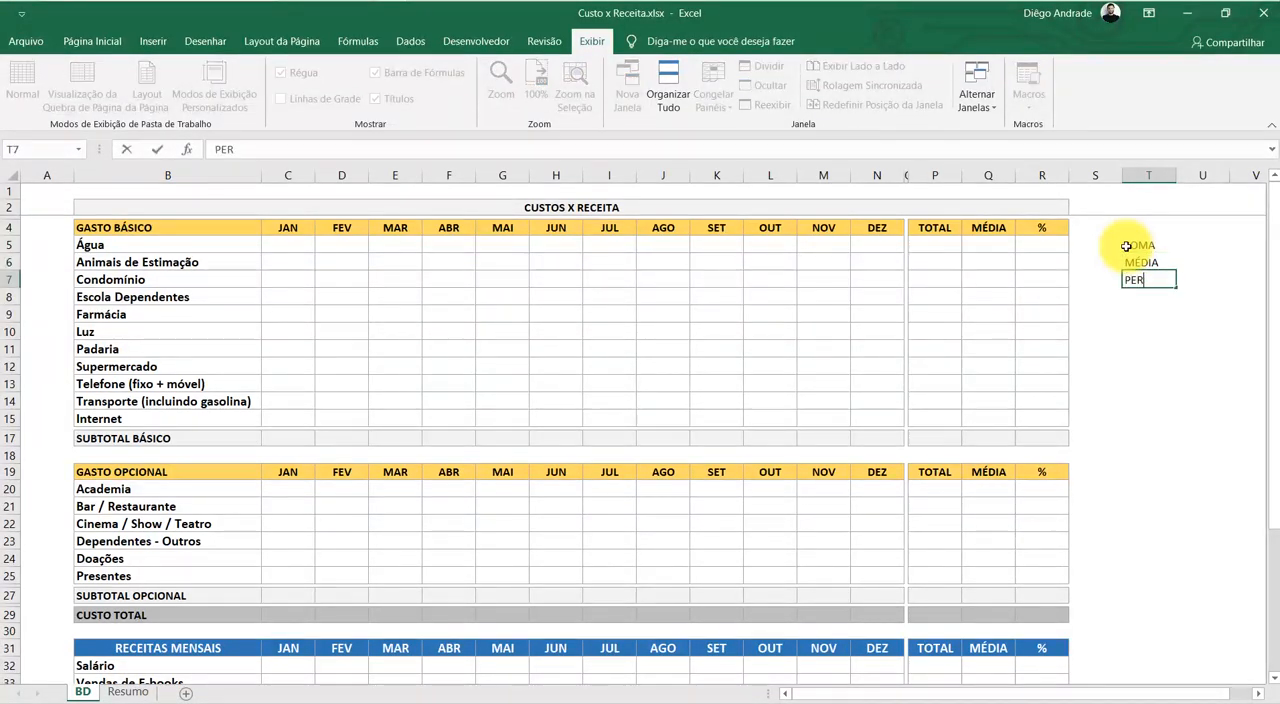
type("CENTUAL")
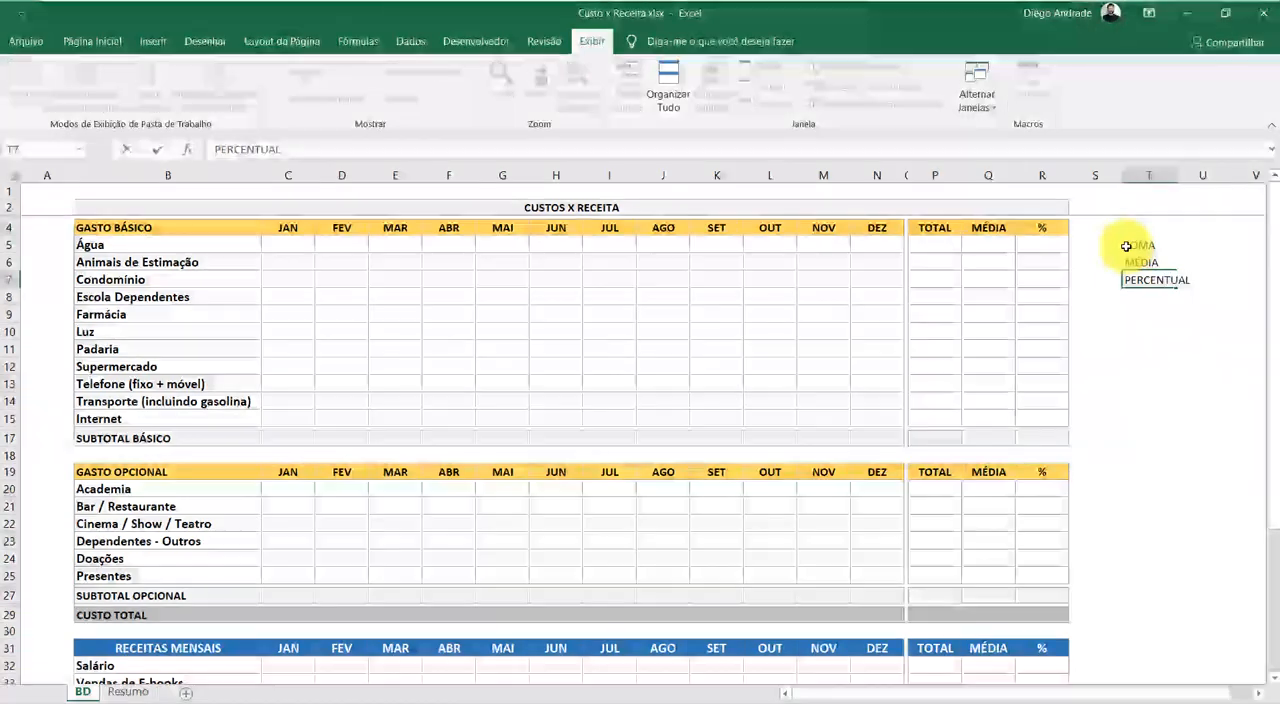
key("Return")
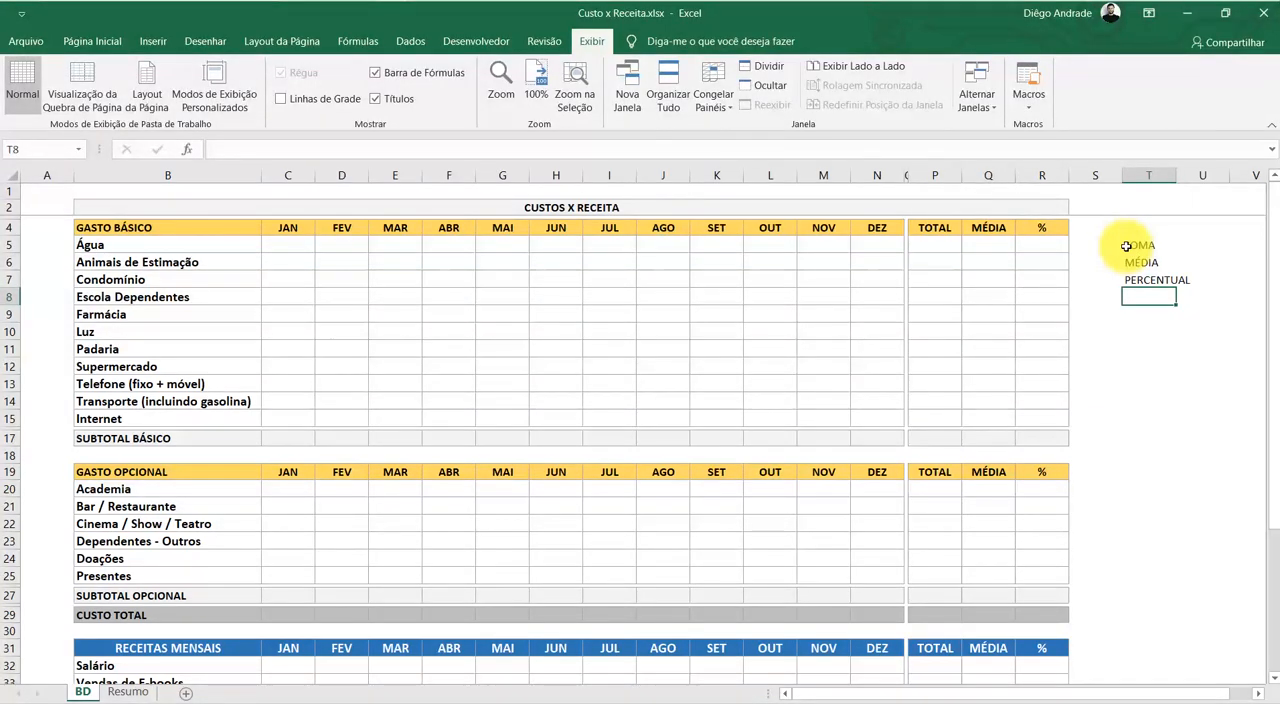
Extend the function list with SEERRO in cell T8 and SE in cell T9
type("SEE")
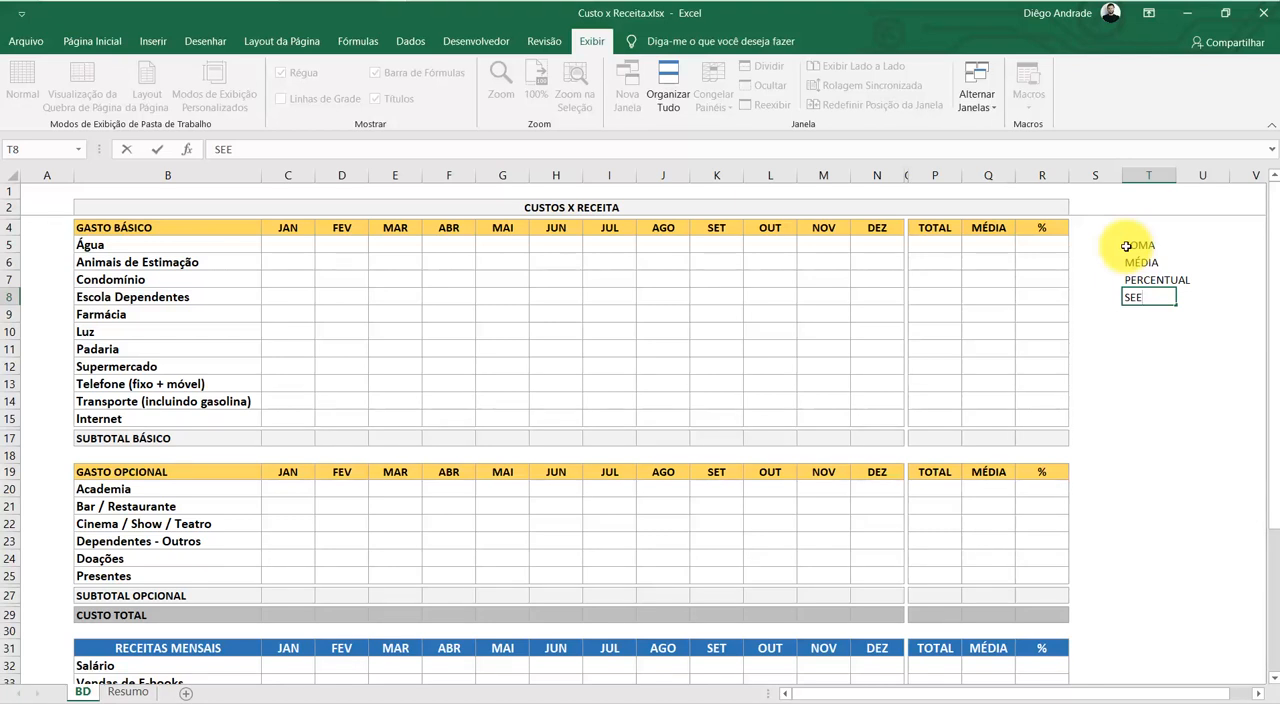
type("RRO")
key("Return")
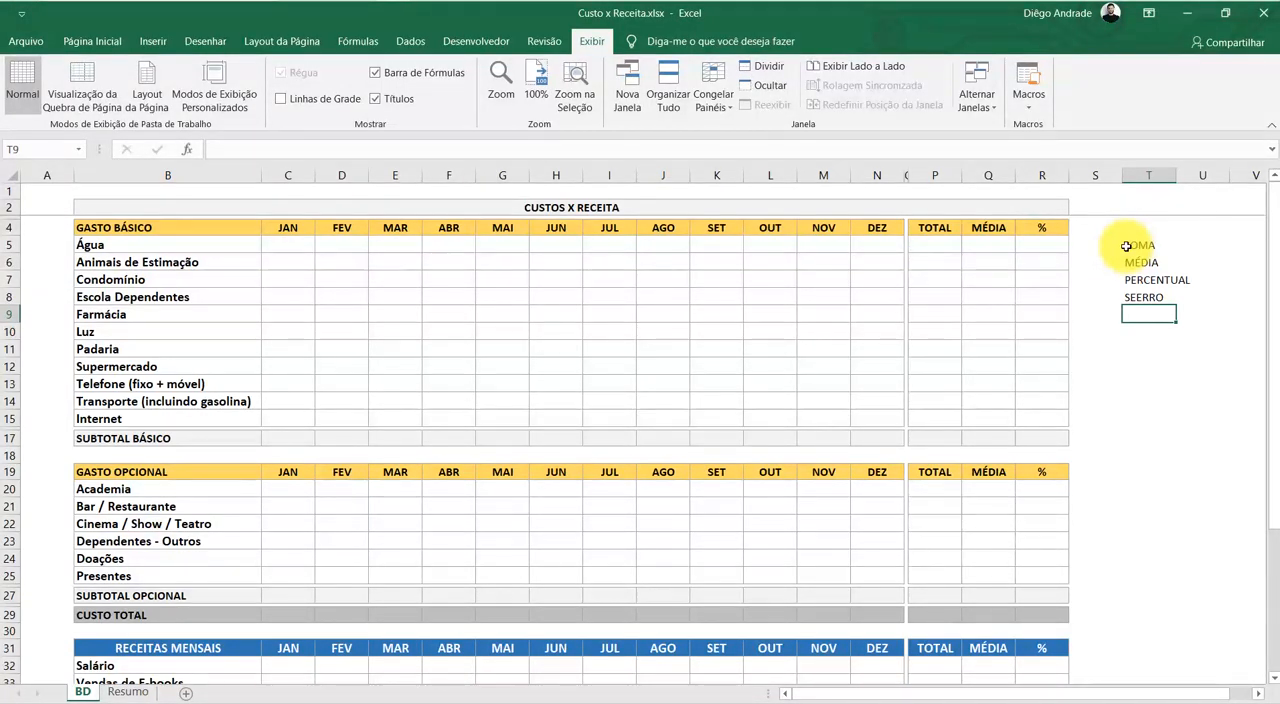
type("SE")
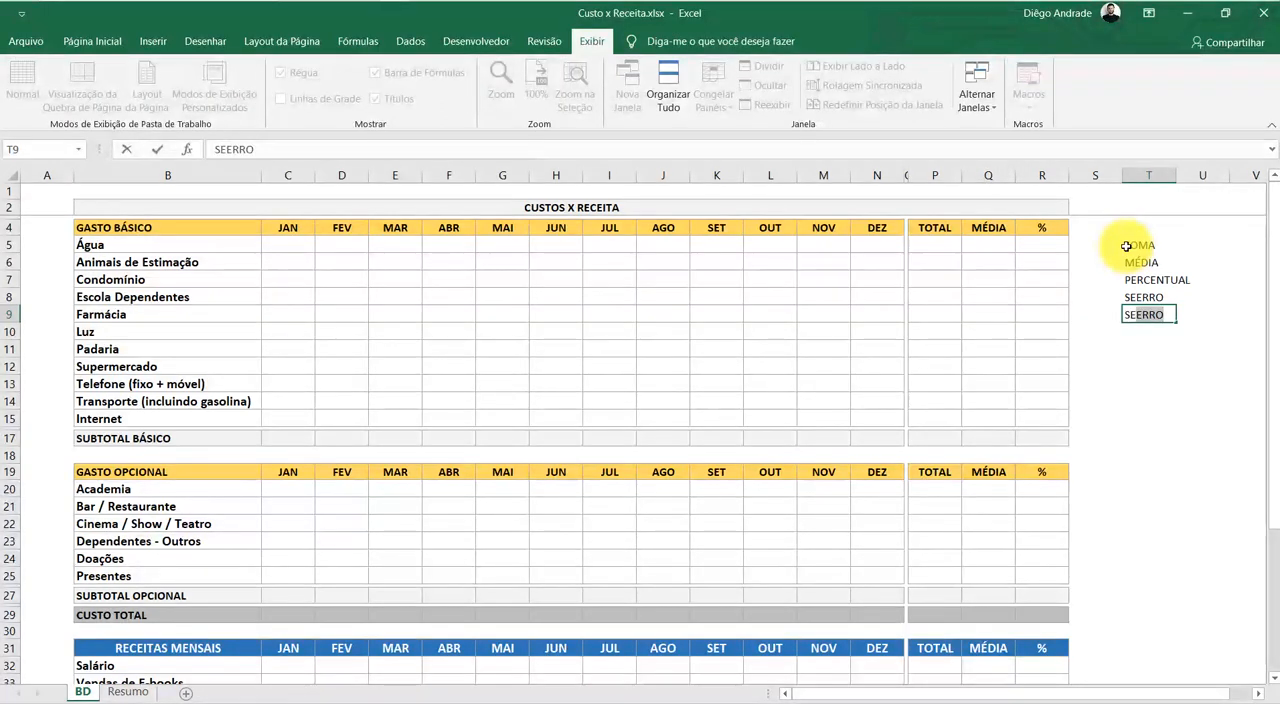
key("Delete")
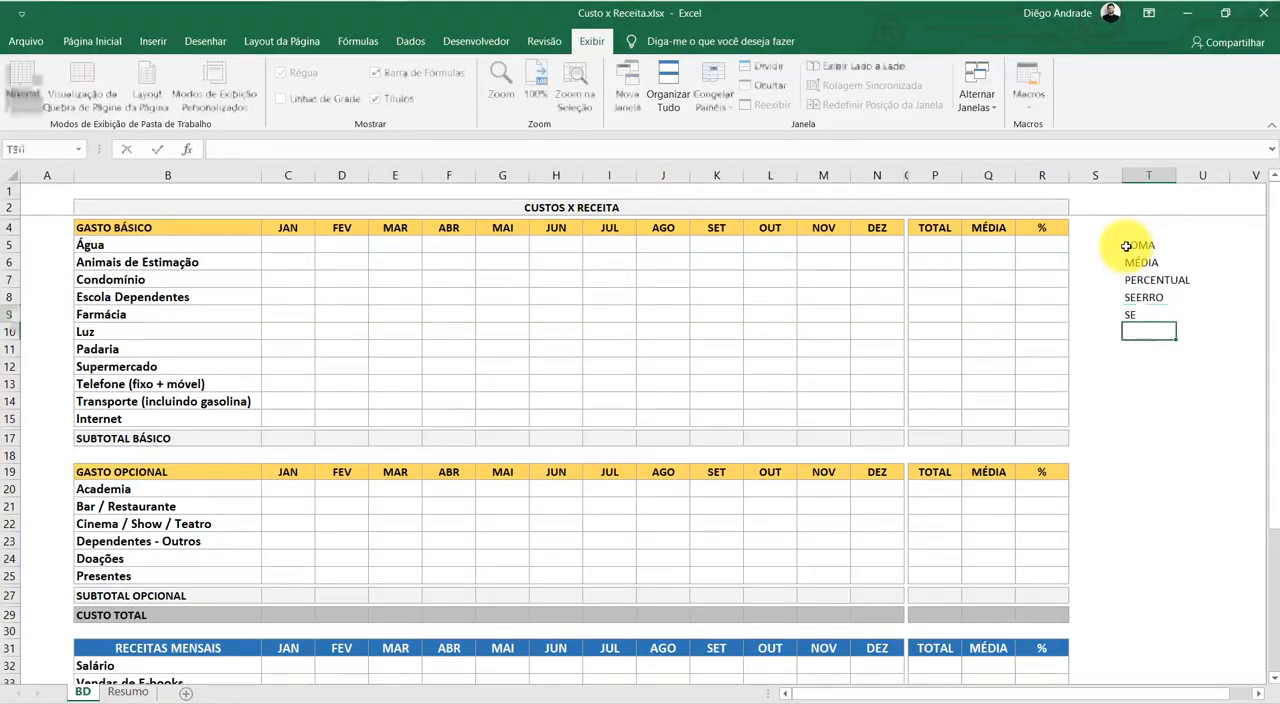
key("Return")
left_click(1180, 440)
left_click_drag(1140, 247, 1137, 317)
left_click(1157, 363)
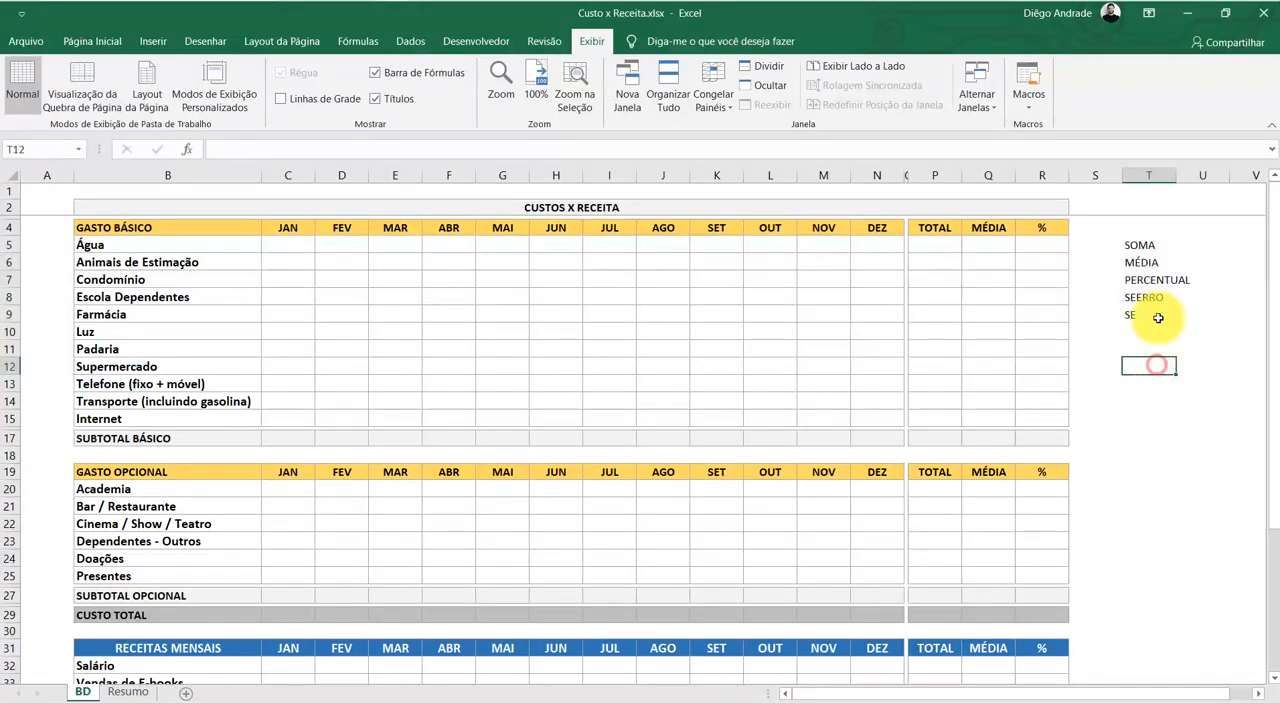
left_click_drag(1143, 249, 1147, 314)
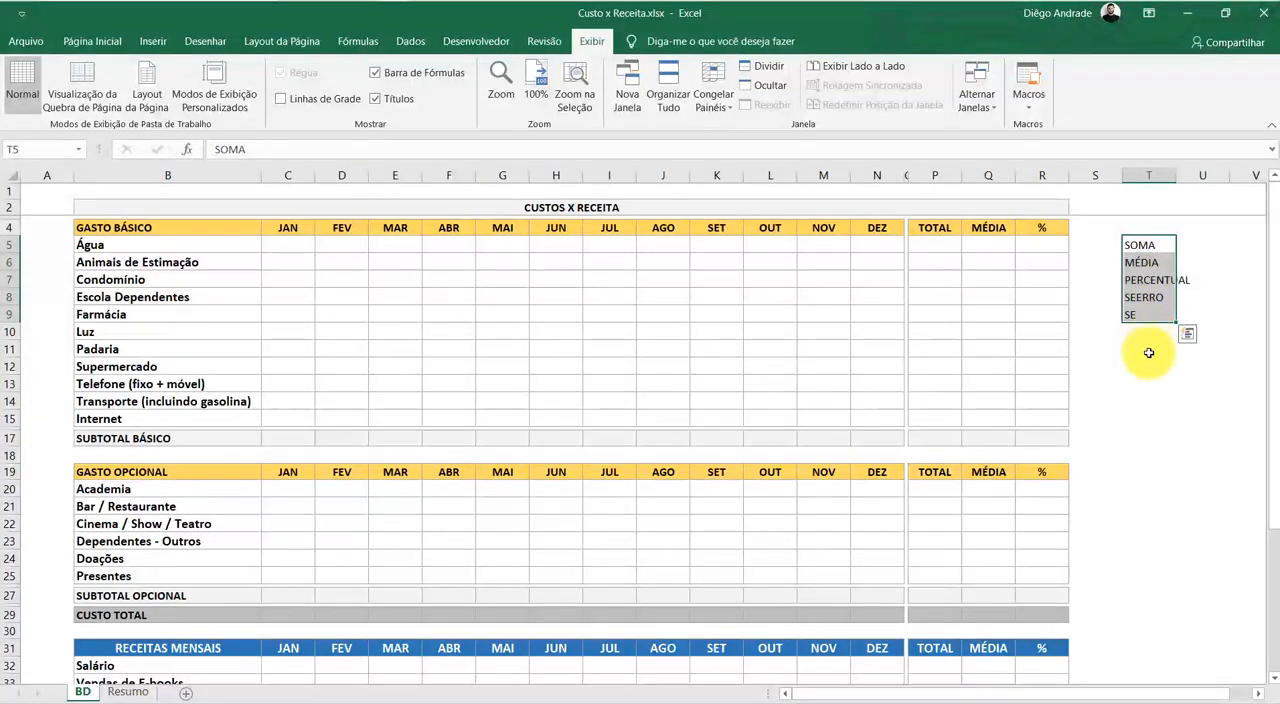
left_click(1146, 346)
left_click_drag(1149, 244, 1146, 314)
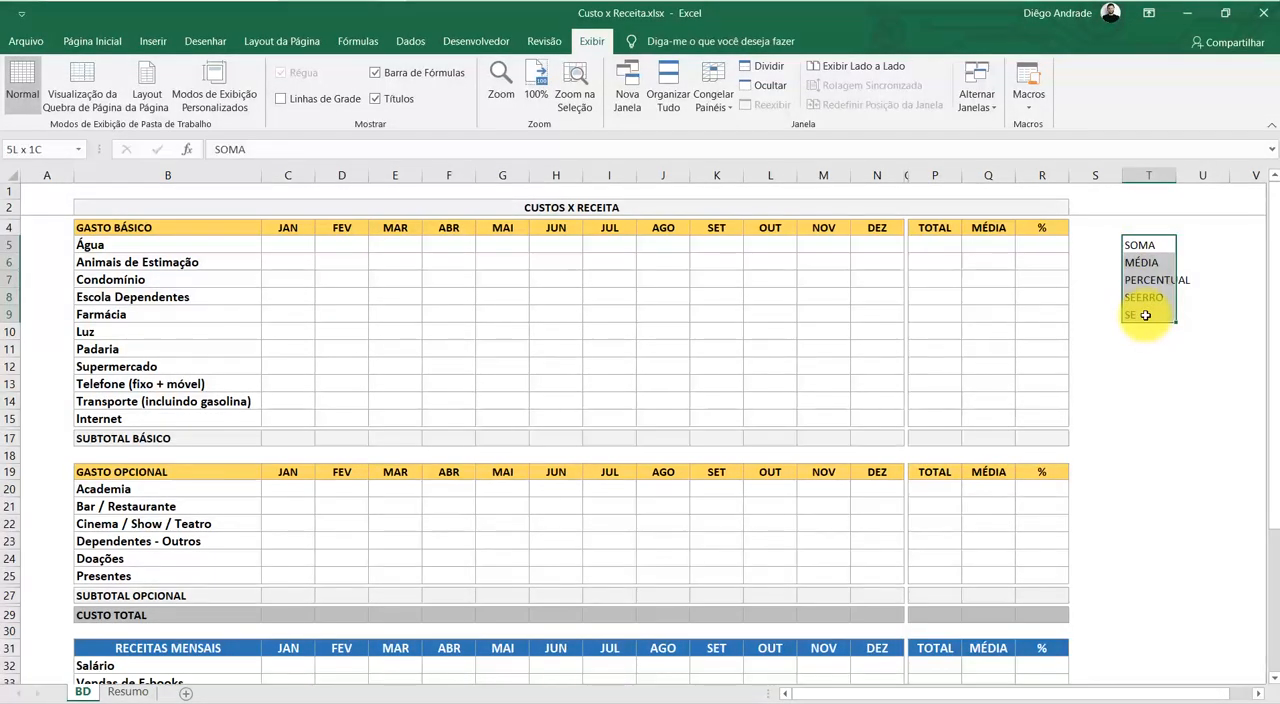
Clear the list of function names from cells T5 to T9
left_click_drag(1145, 315, 1145, 315)
key("Delete")
left_click(1150, 365)
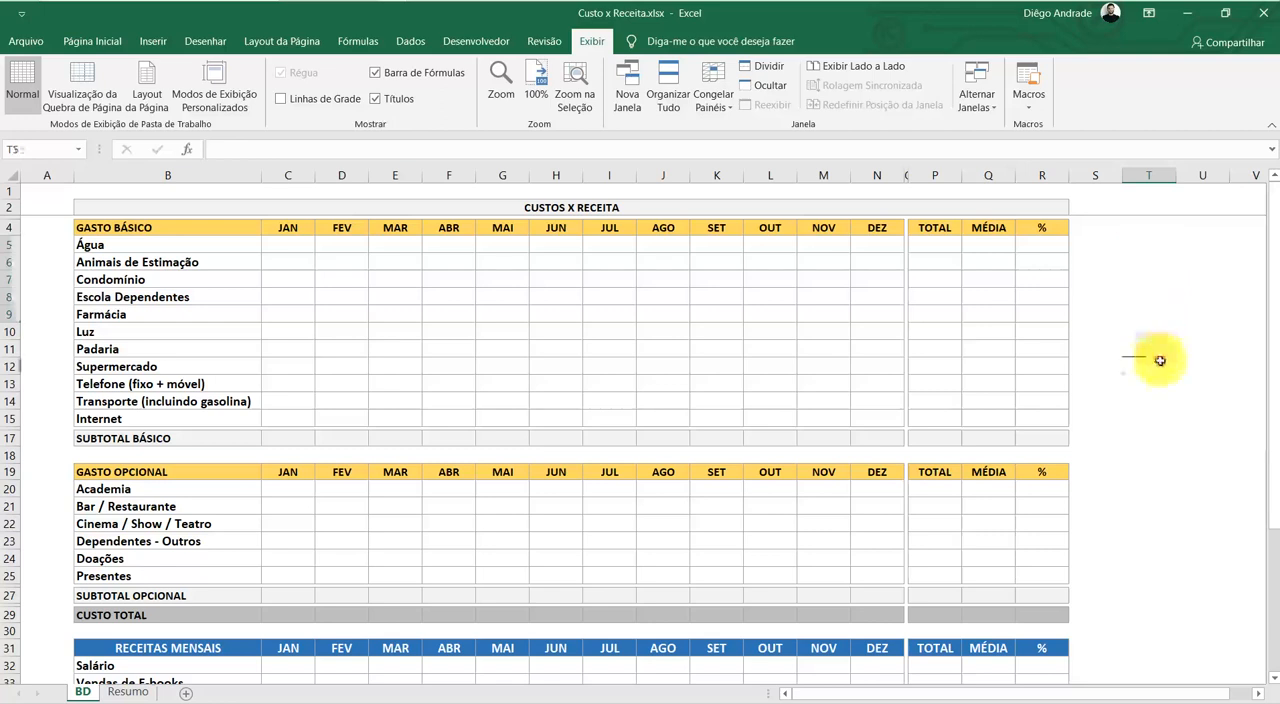
Start a SOMA formula in C17, the January cell of SUBTOTAL BÁSICO
left_click(295, 441)
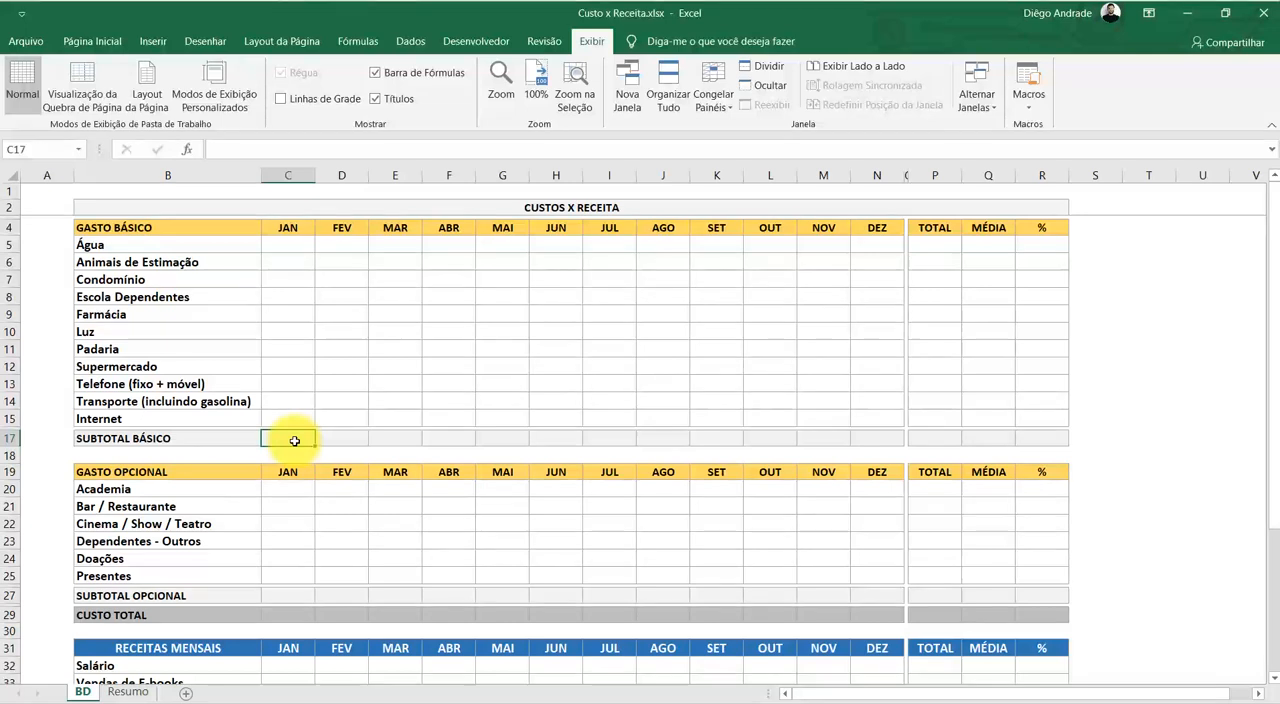
type("=")
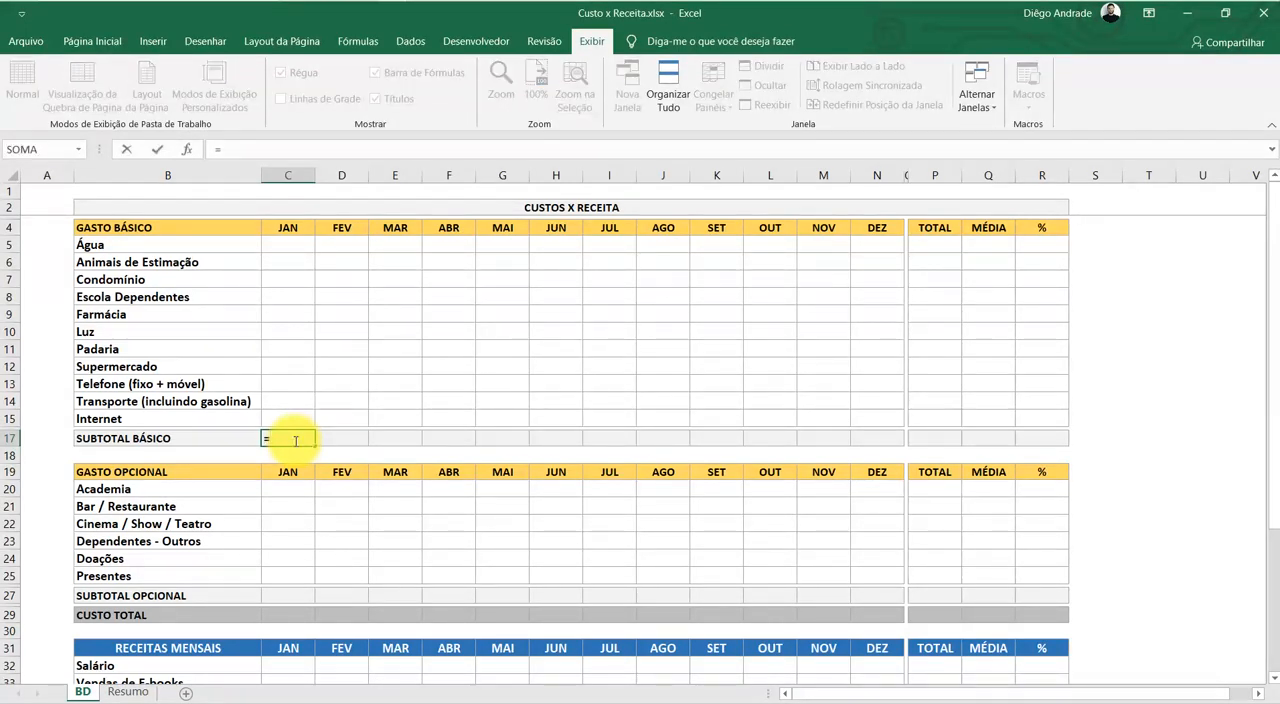
type("A")
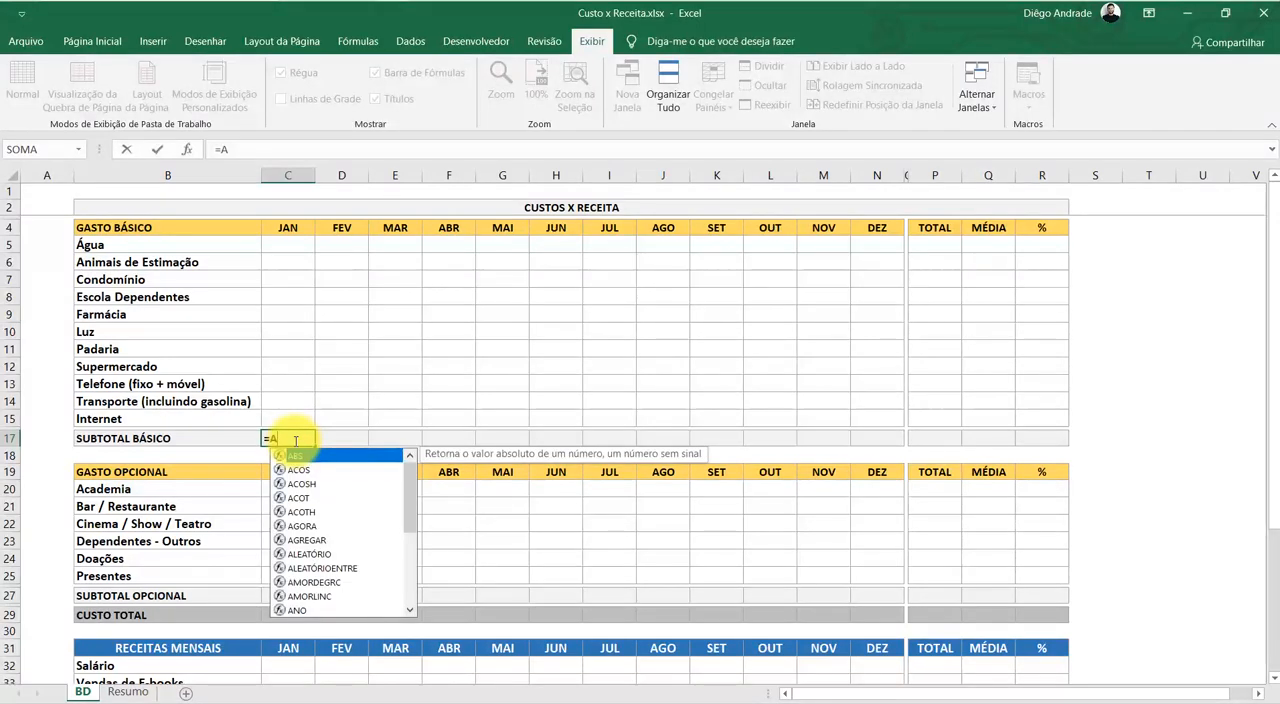
scroll(307, 508, "down", 4)
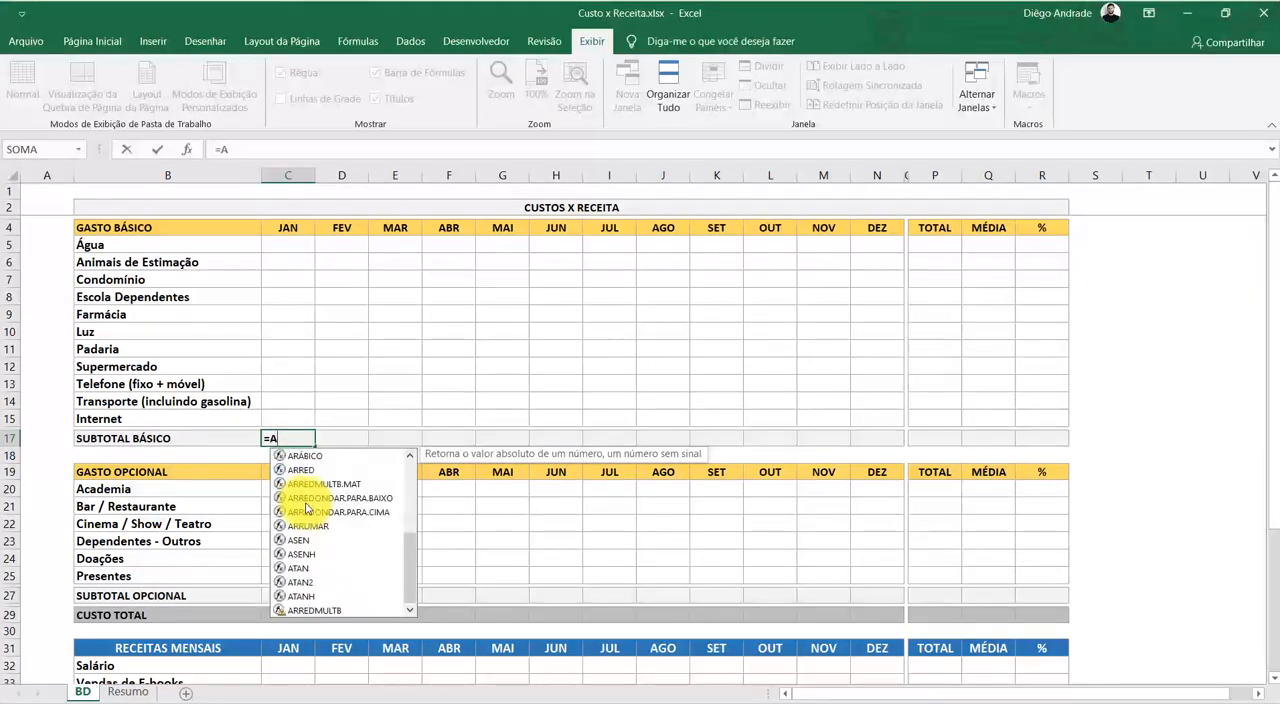
scroll(307, 509, "up", 4)
key("BackSpace")
type("SOM")
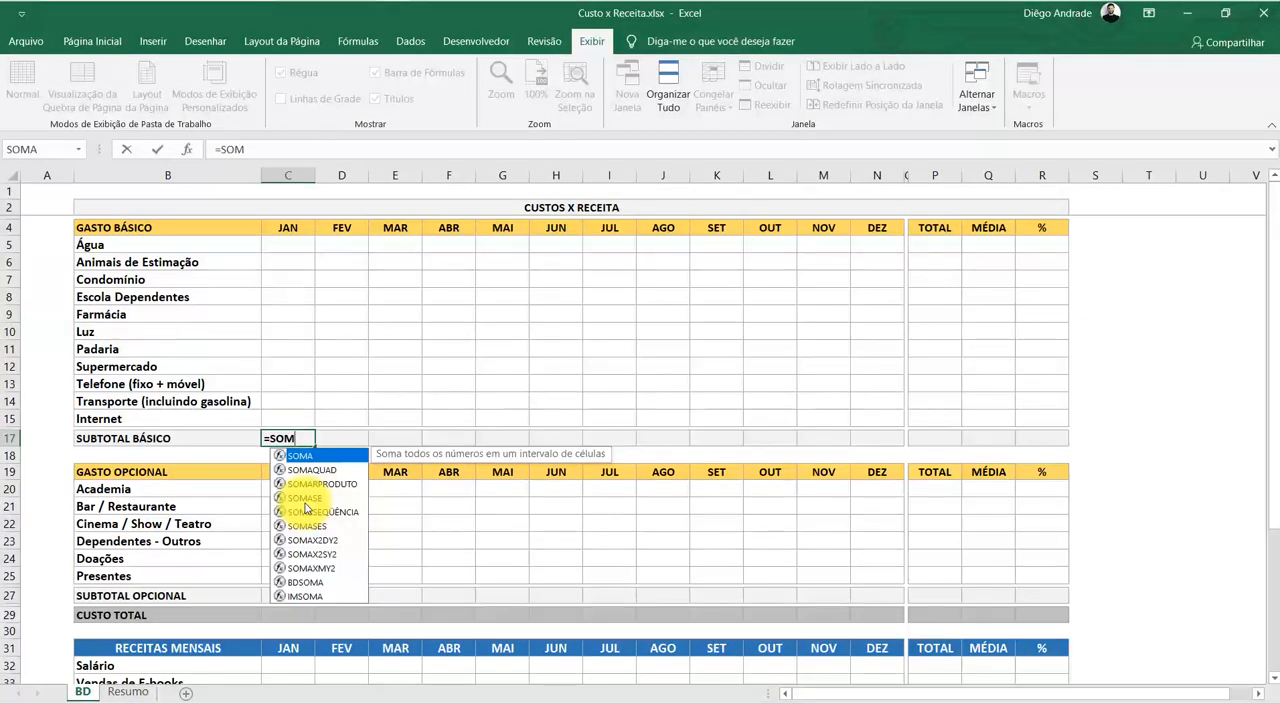
key("Tab")
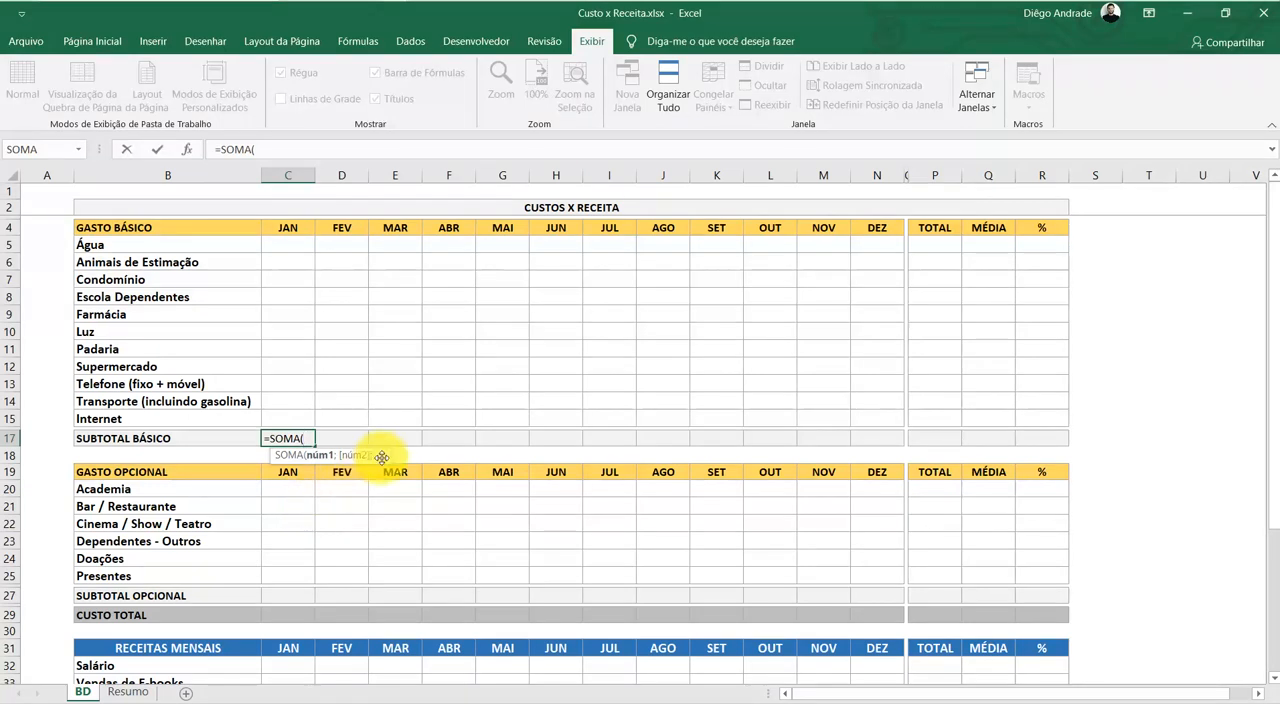
left_click(283, 415)
type(";")
left_click(272, 398)
type(";")
left_click(271, 385)
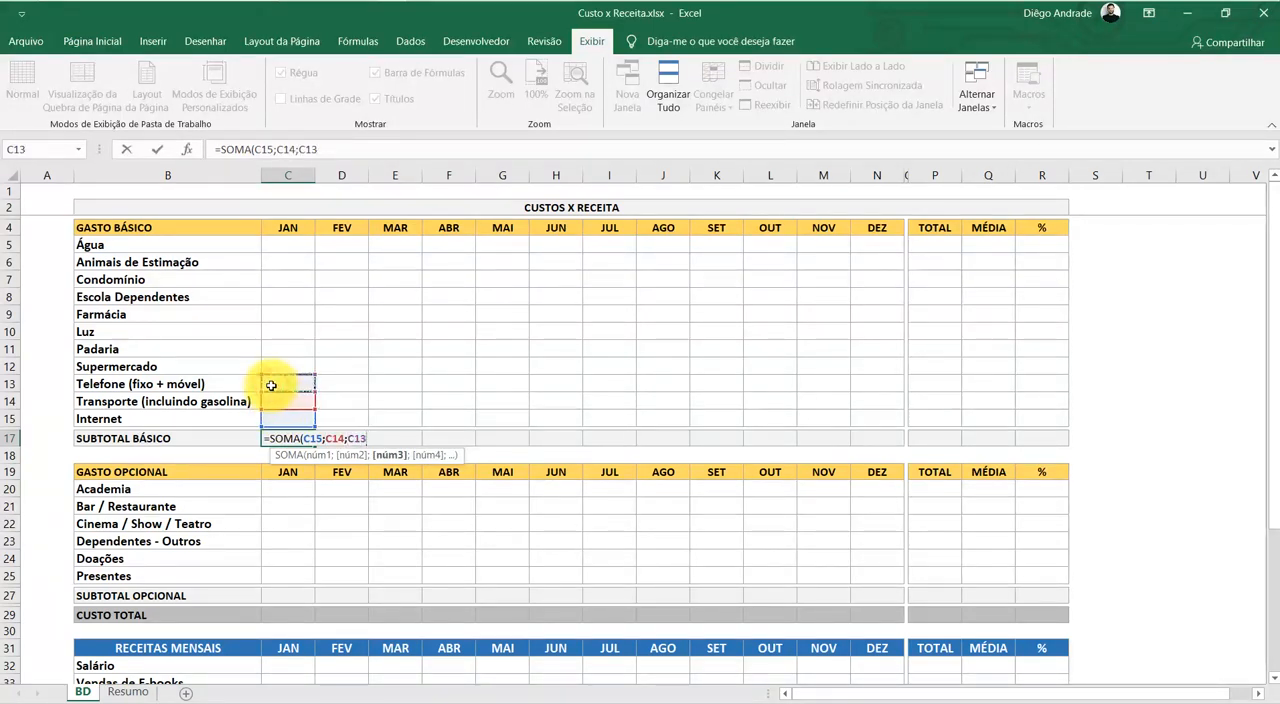
key("BackSpace")
key("BackSpace")
key("BackSpace")
key("BackSpace")
key("BackSpace")
key("BackSpace")
key("BackSpace")
key("BackSpace")
key("BackSpace")
key("BackSpace")
key("BackSpace")
key("BackSpace")
Complete the January SUBTOTAL BÁSICO formula as a SOMA of the range C5:C15
type("(")
left_click_drag(284, 250, 283, 414)
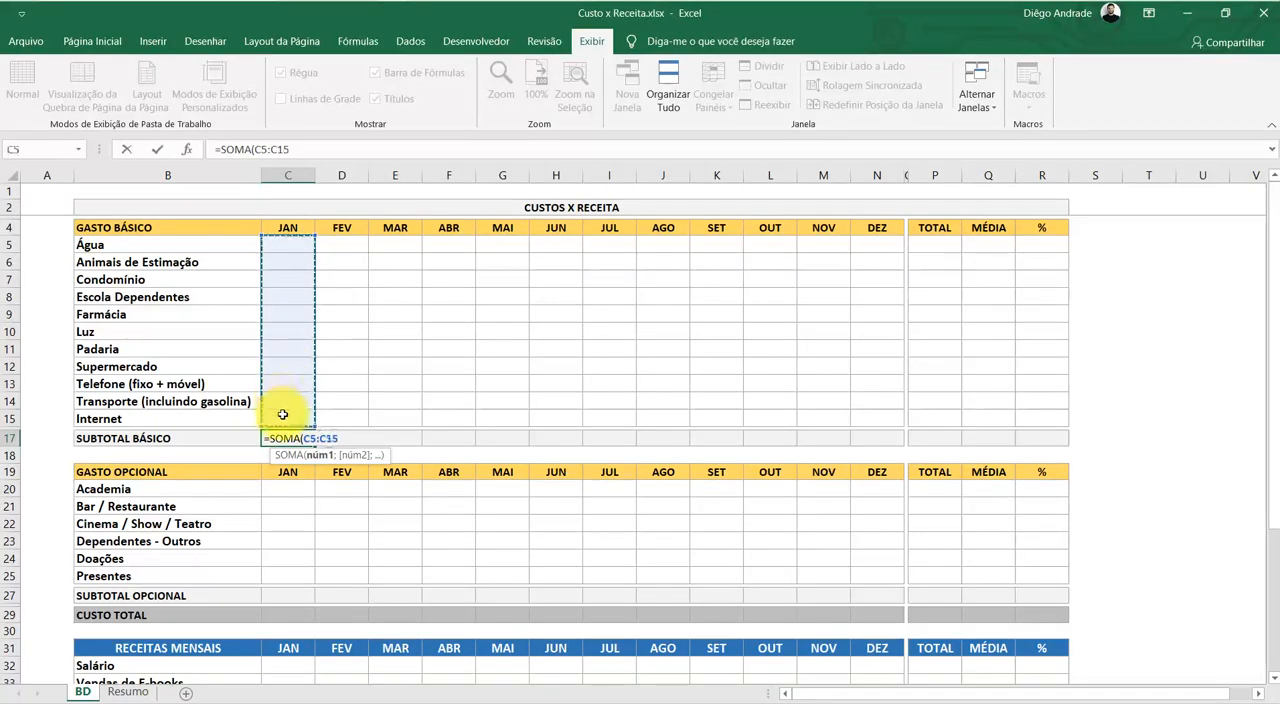
key("Return")
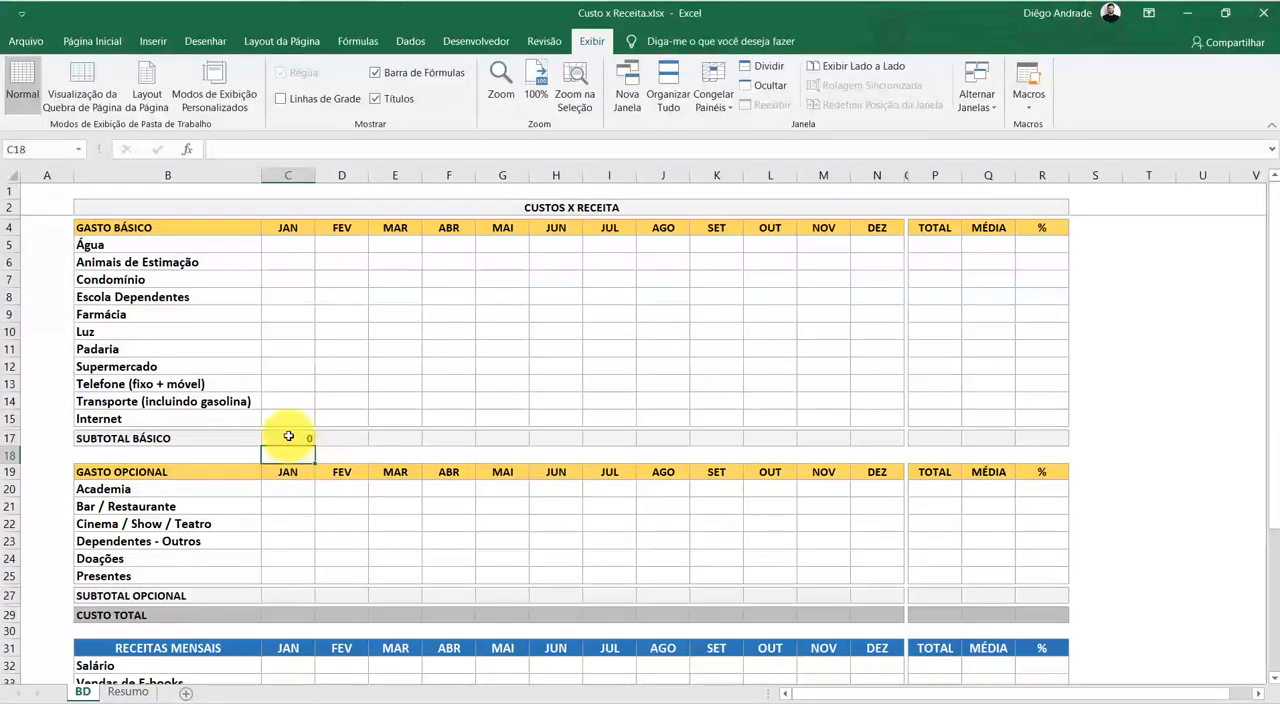
Center the January SUBTOTAL BÁSICO value in C17 horizontally
left_click(288, 437)
left_click(95, 41)
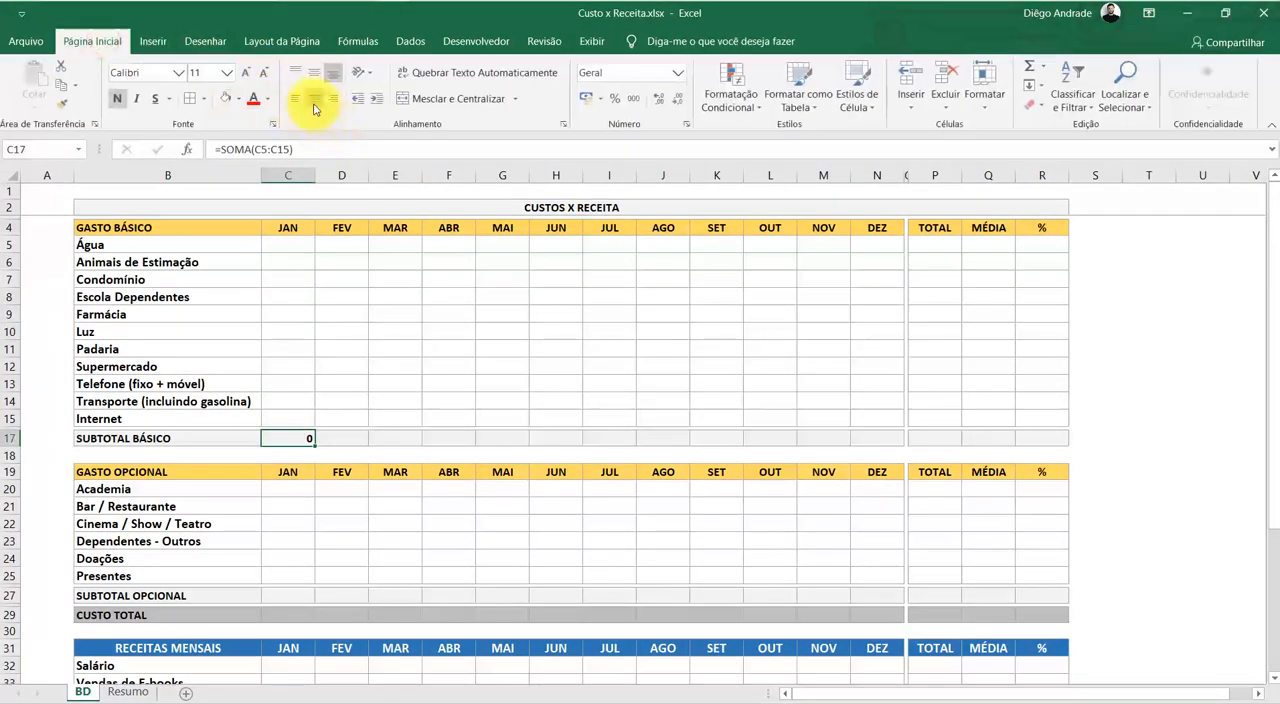
left_click(311, 100)
left_click(400, 383)
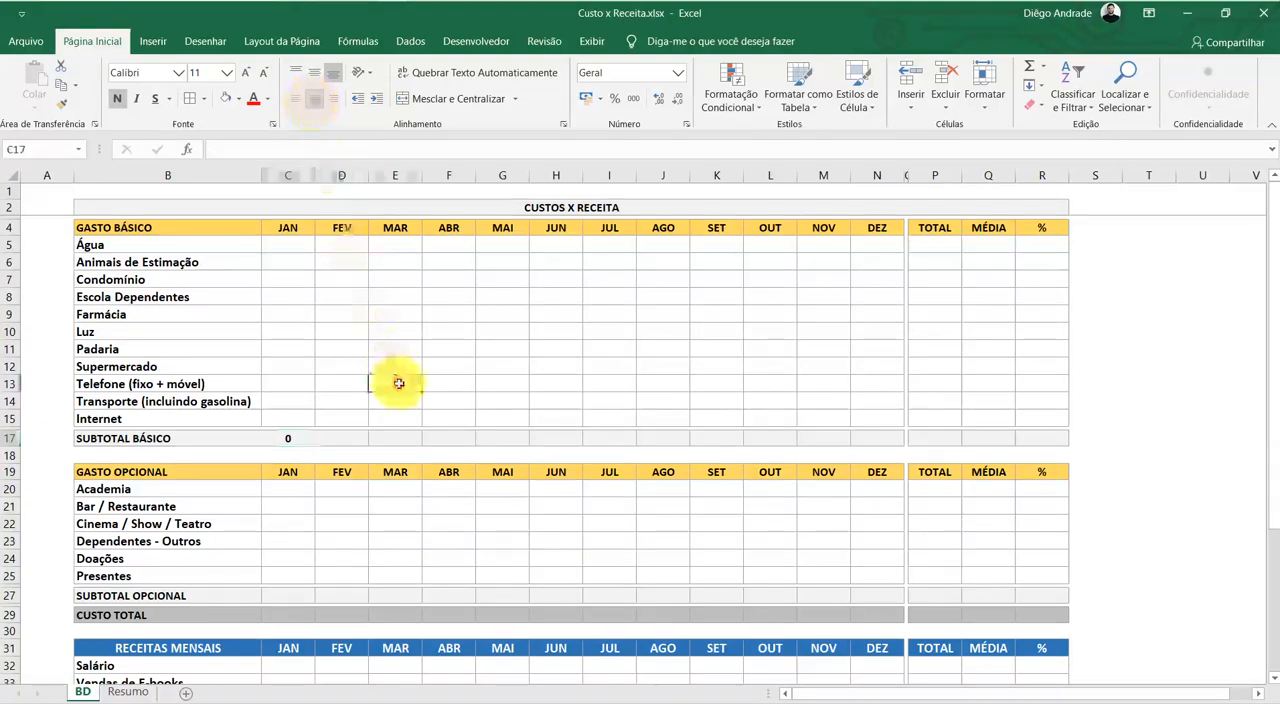
left_click(302, 406)
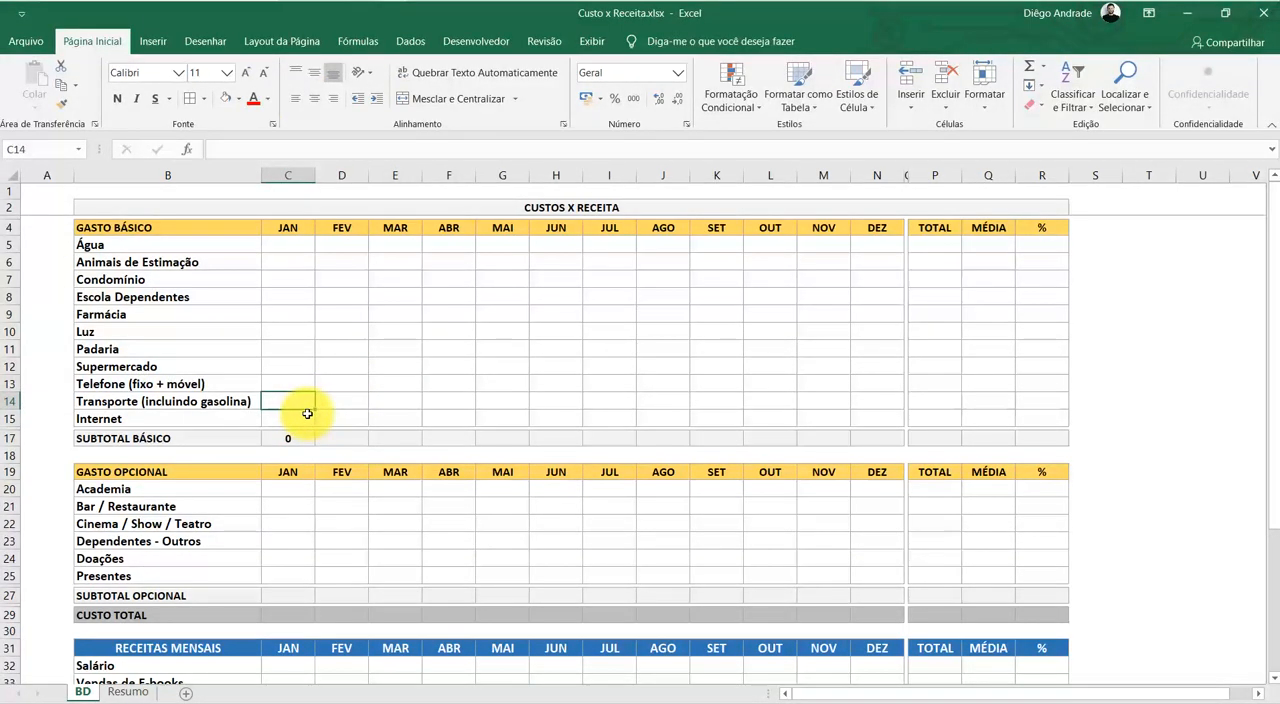
Shorten the sum range of the January SUBTOTAL BÁSICO formula to C6:C15, leaving out the Água row
left_click(291, 443)
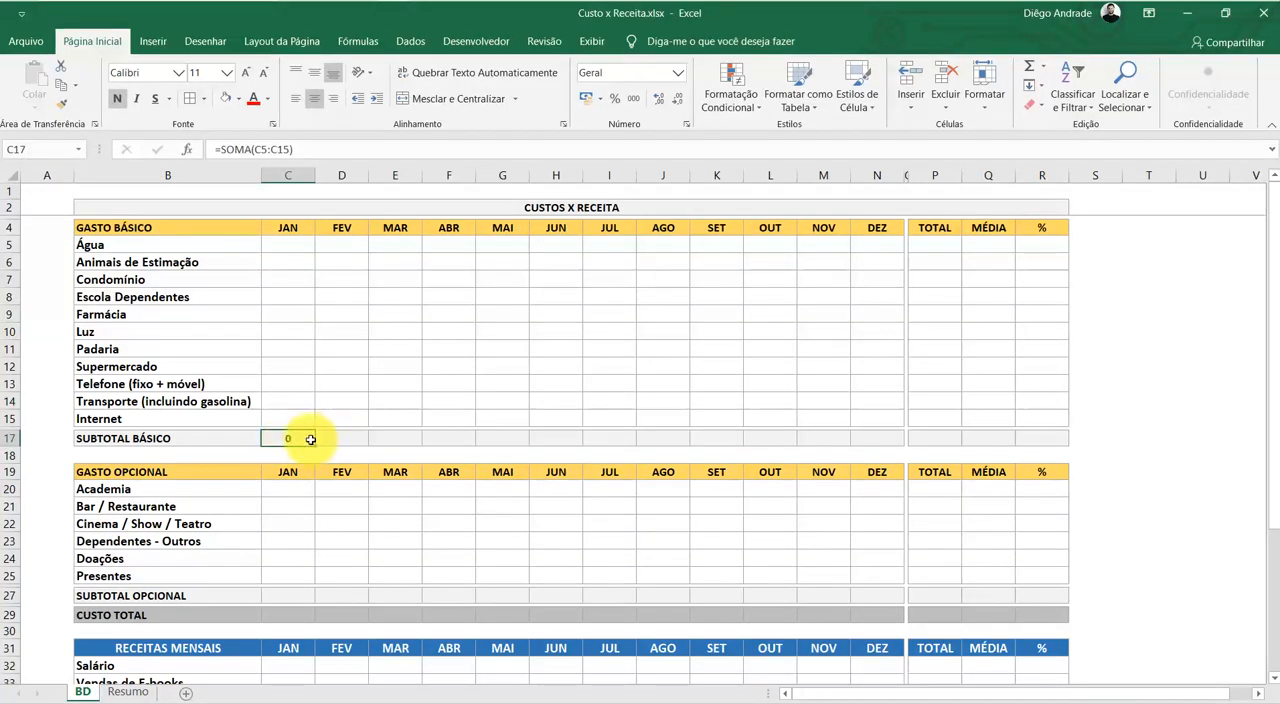
double_click(313, 441)
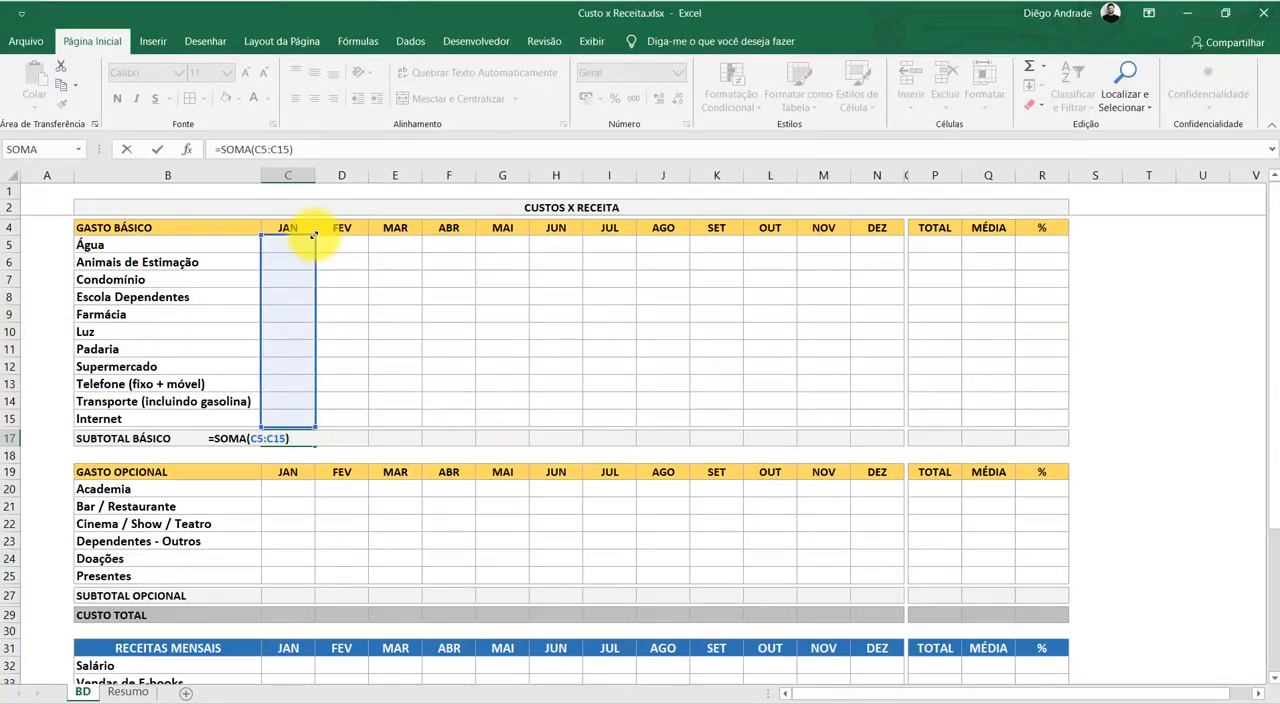
left_click_drag(312, 242, 310, 255)
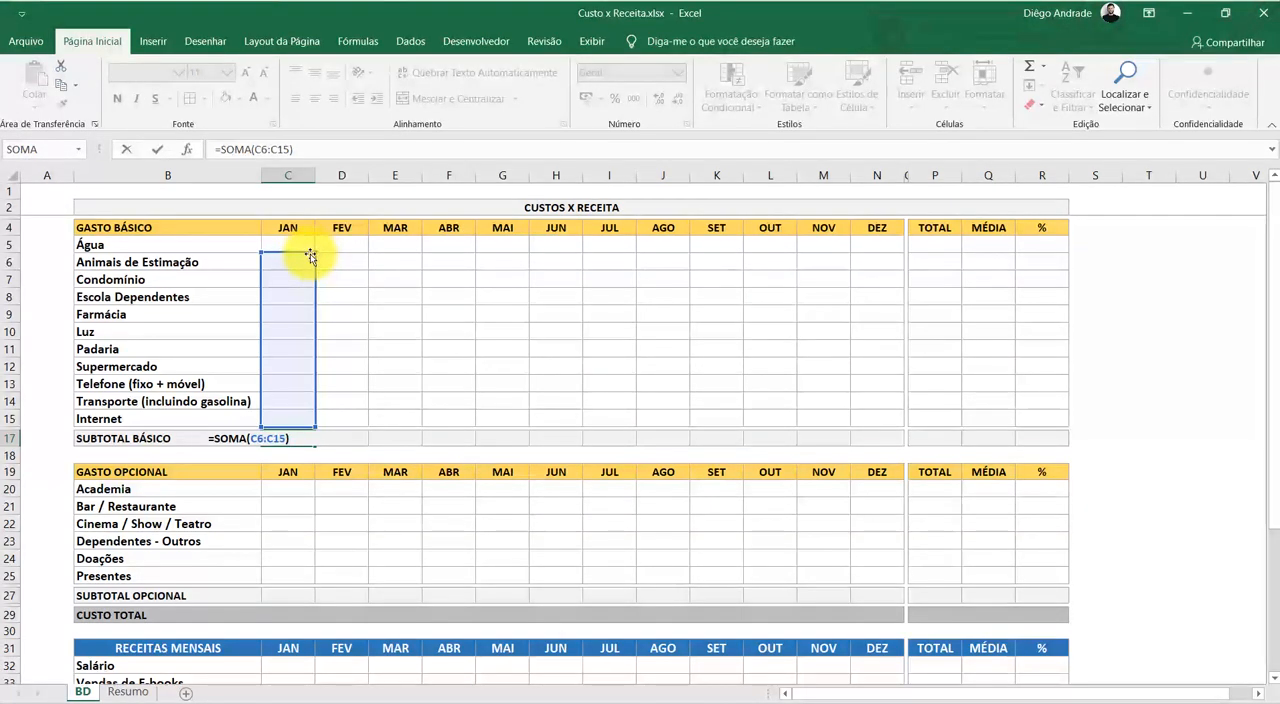
Enter January test amounts of 138 for Água in C5 and 200 for Animais de Estimação in C6
left_click(305, 248)
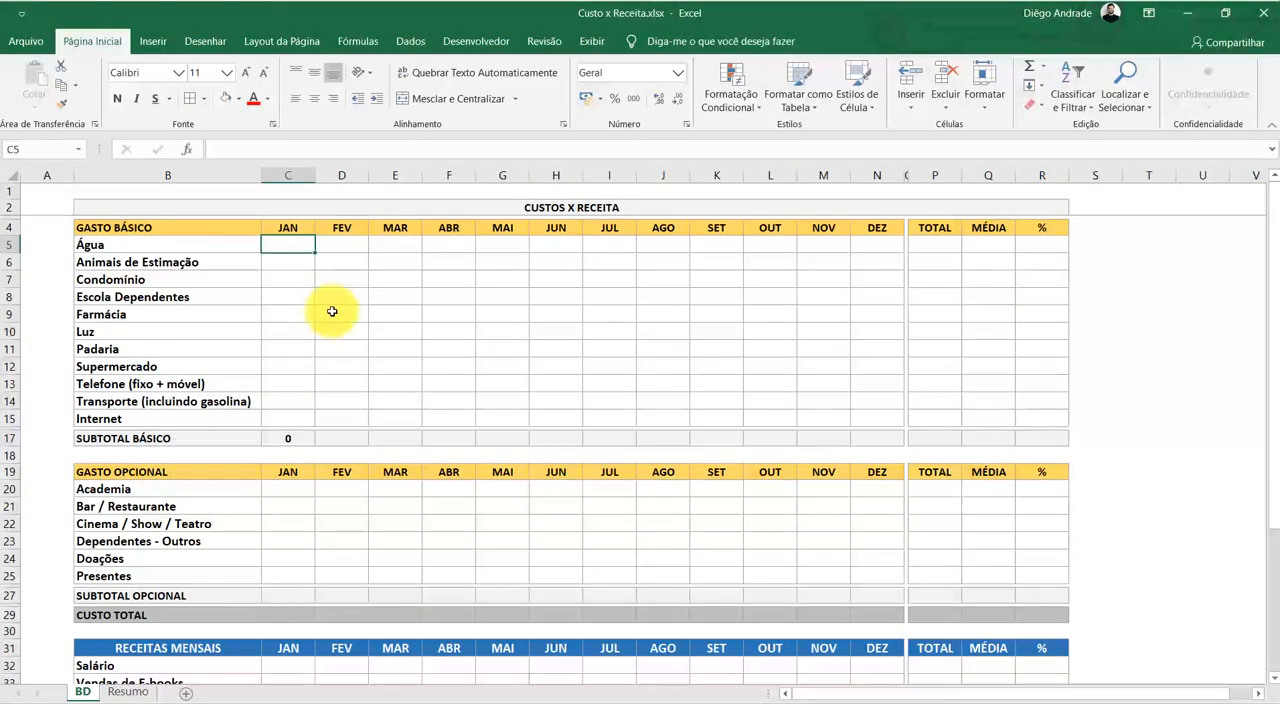
type("138")
key("Return")
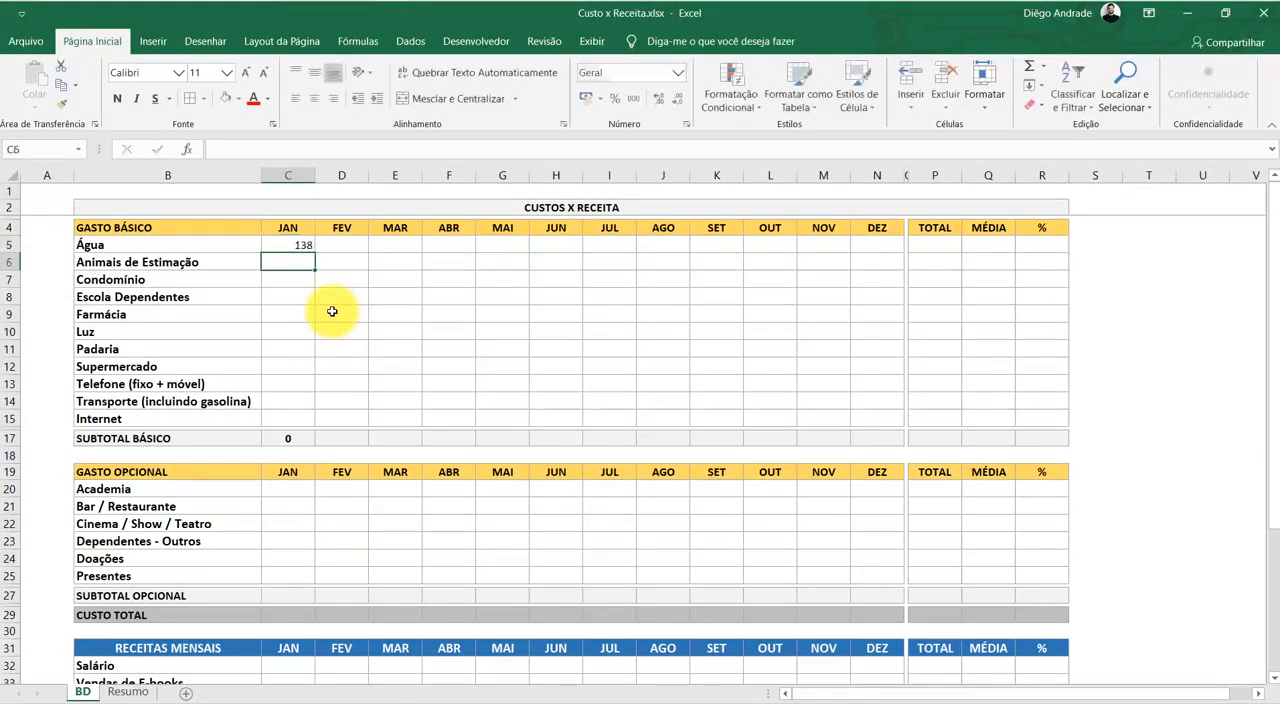
left_click(283, 441)
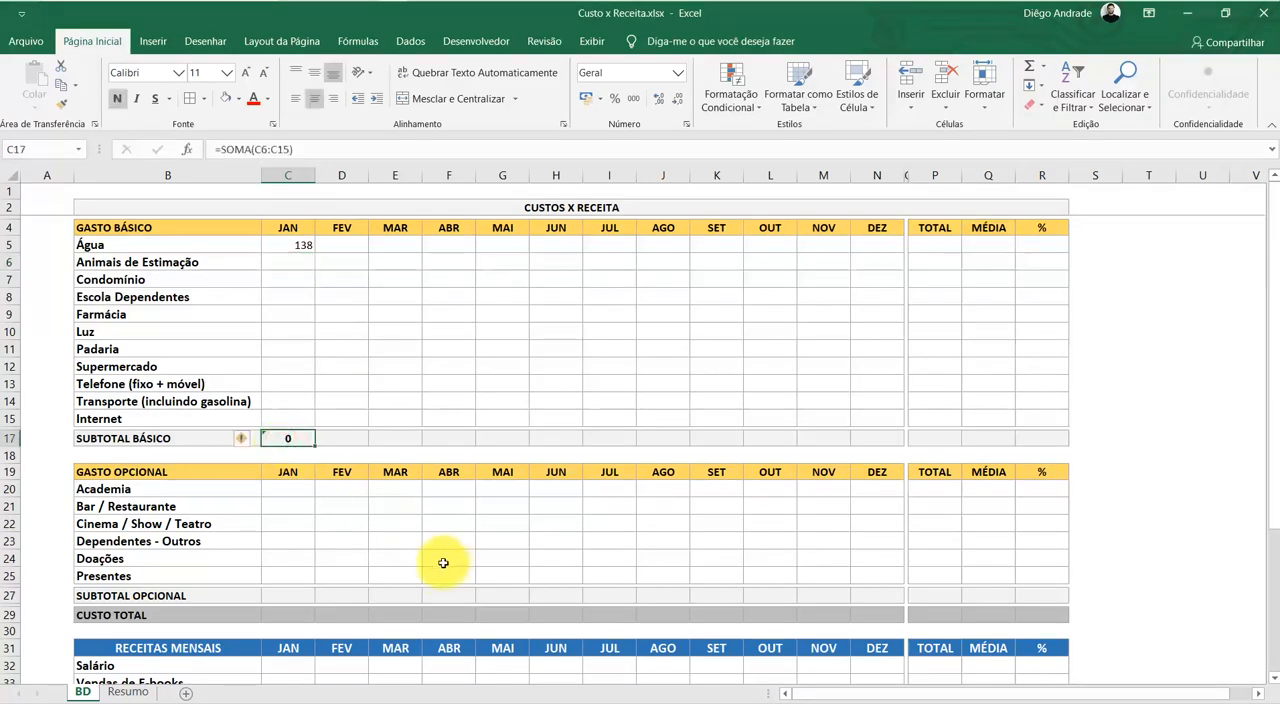
double_click(276, 266)
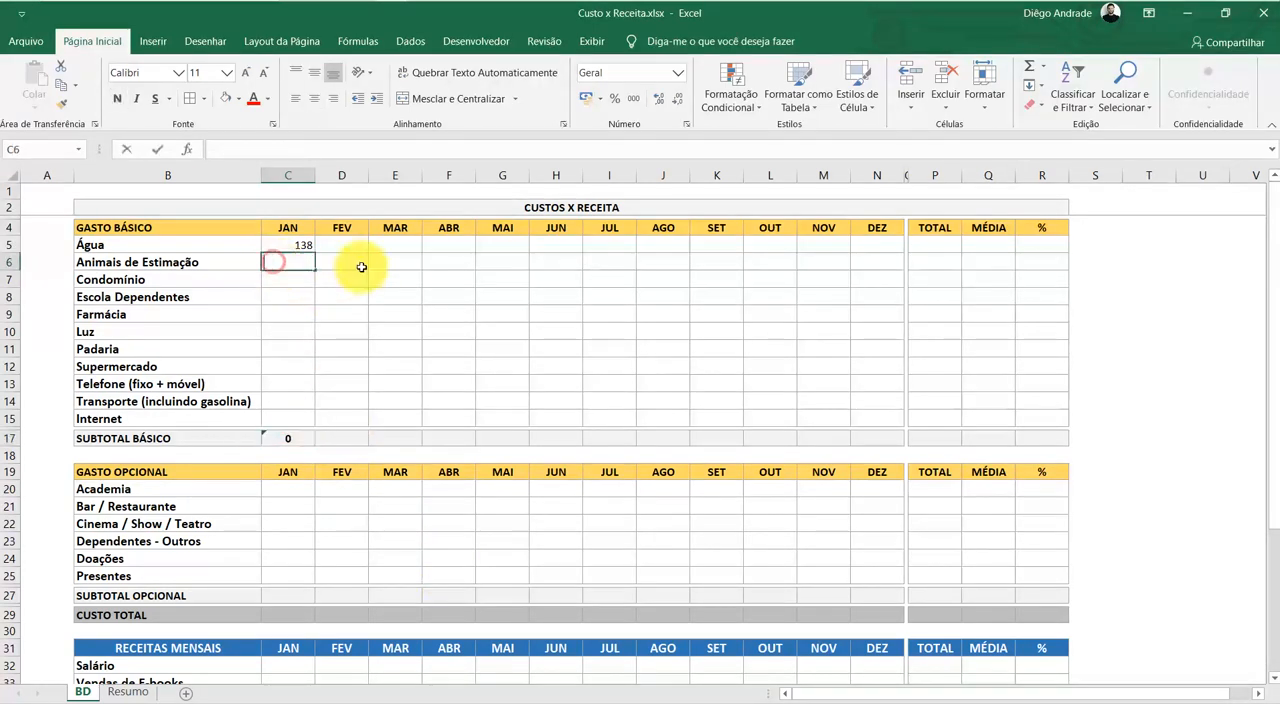
type("200")
key("Return")
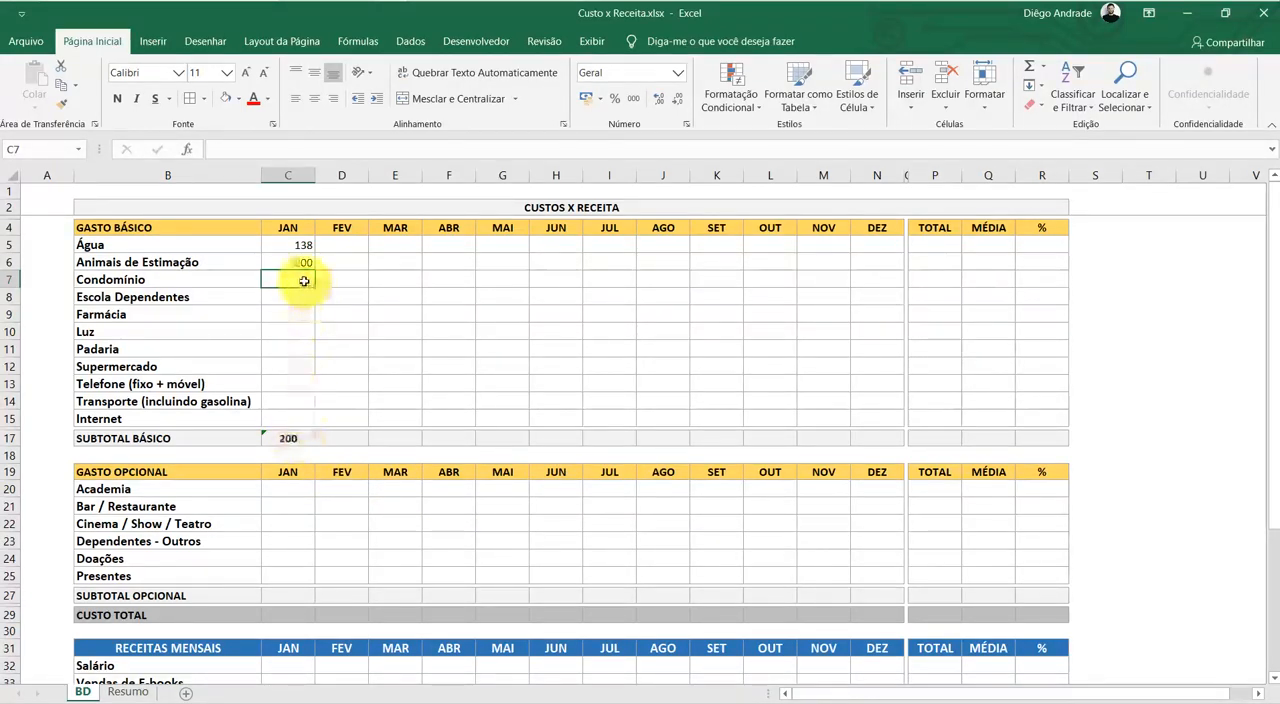
left_click_drag(297, 262, 285, 420)
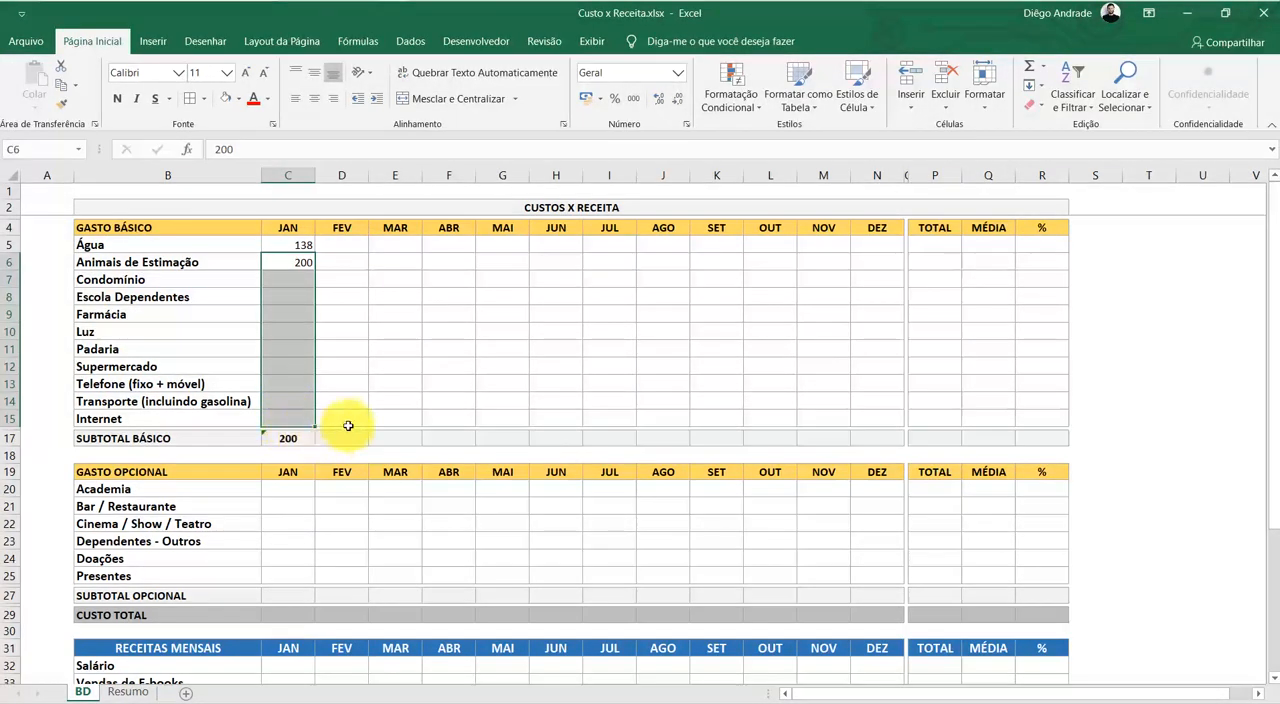
left_click(408, 396)
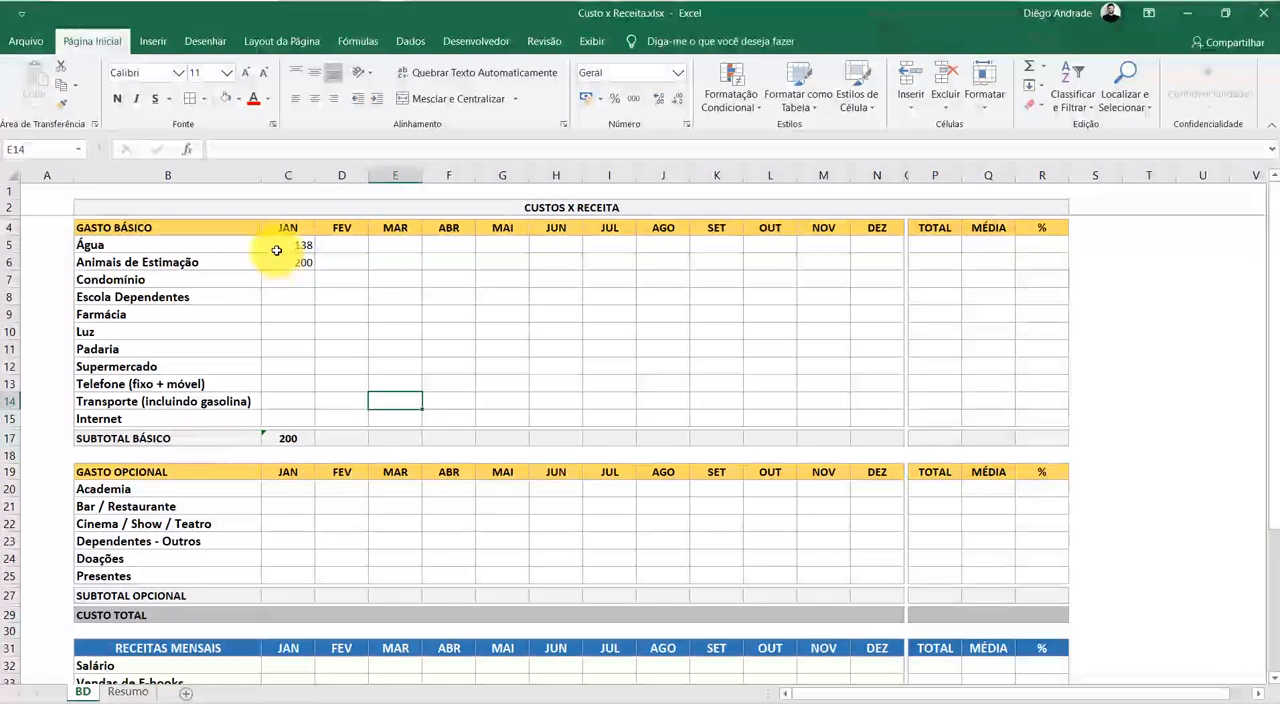
left_click_drag(289, 248, 885, 242)
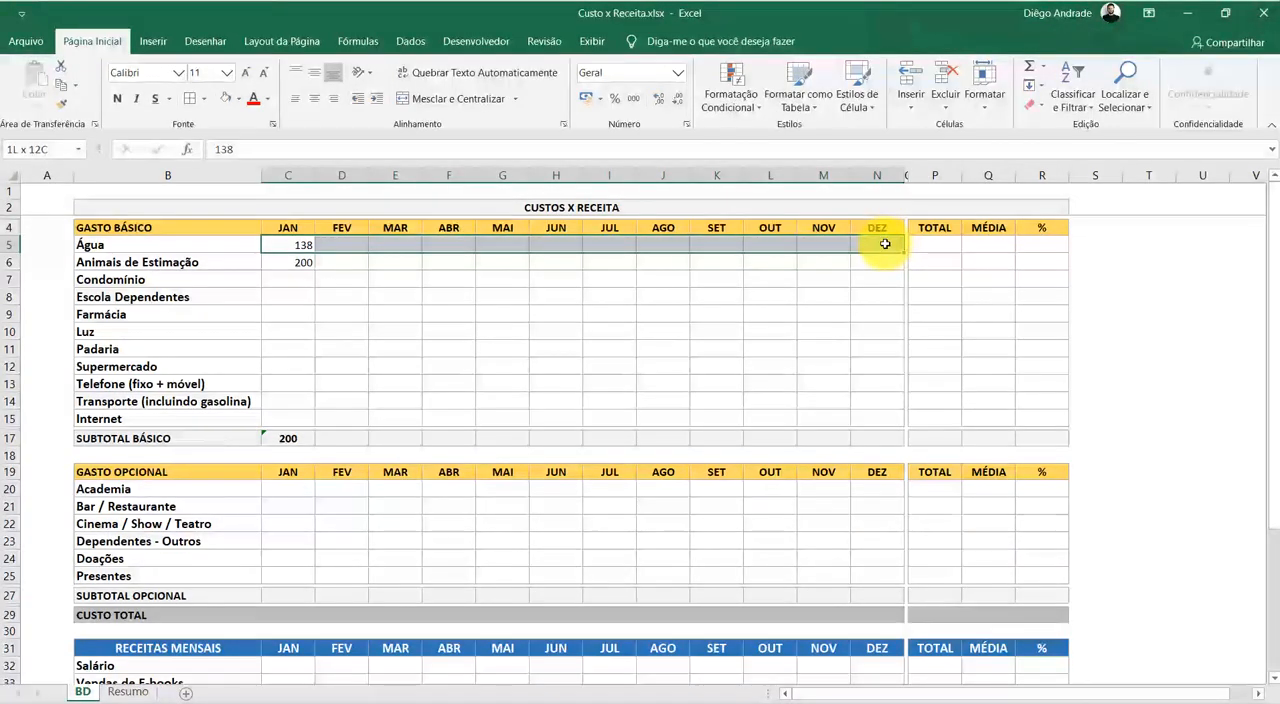
left_click(508, 401)
Extend the sum range of the January SUBTOTAL BÁSICO formula to C5:C15 so it includes Água
double_click(296, 440)
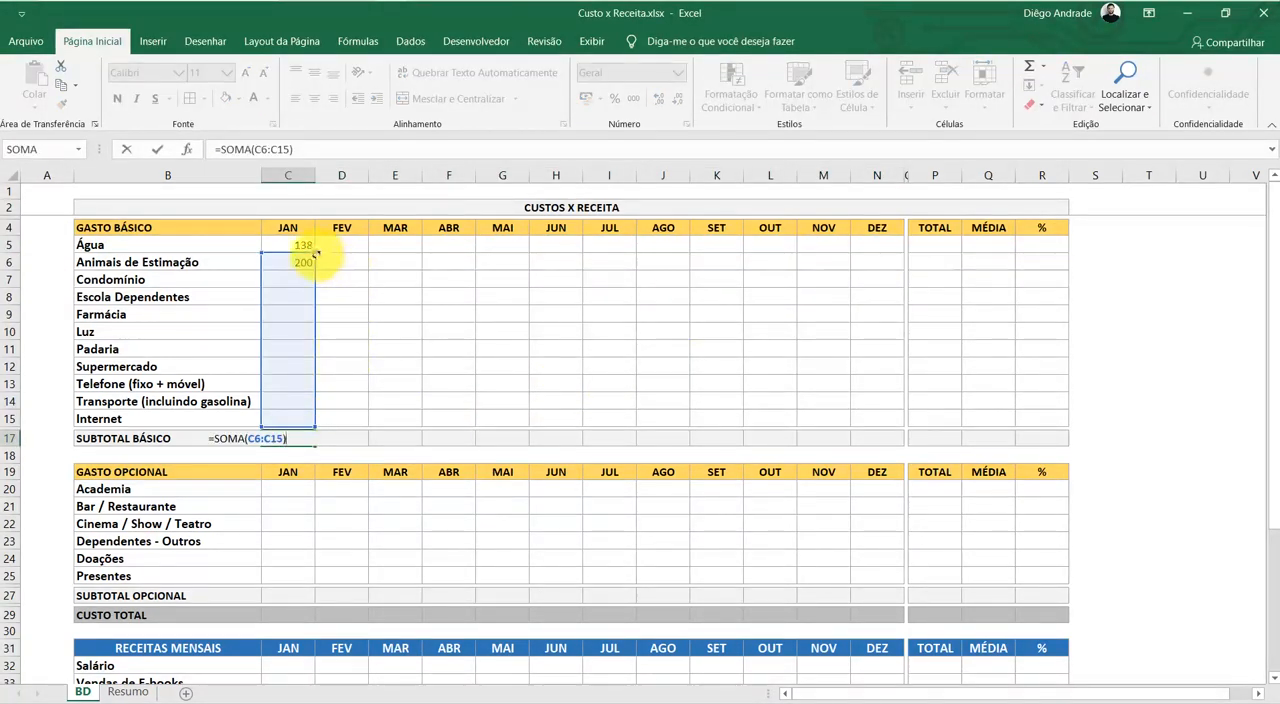
left_click_drag(313, 252, 309, 238)
key("Return")
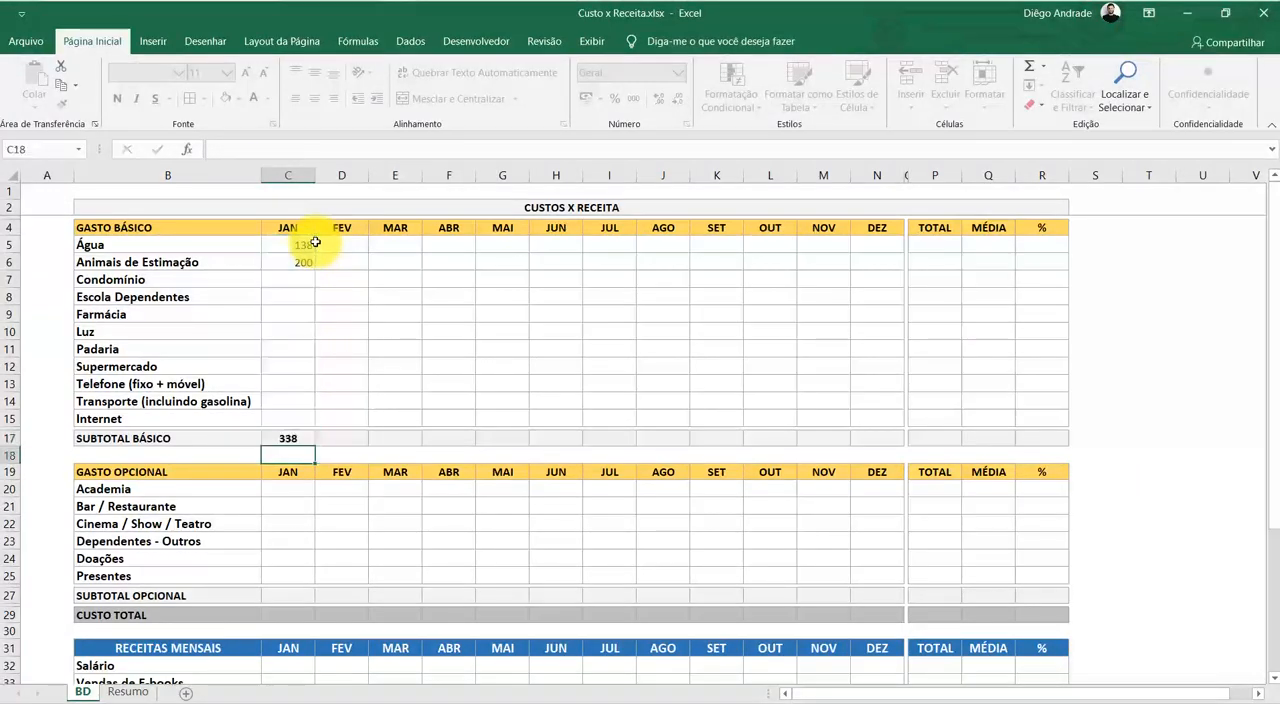
left_click(419, 301)
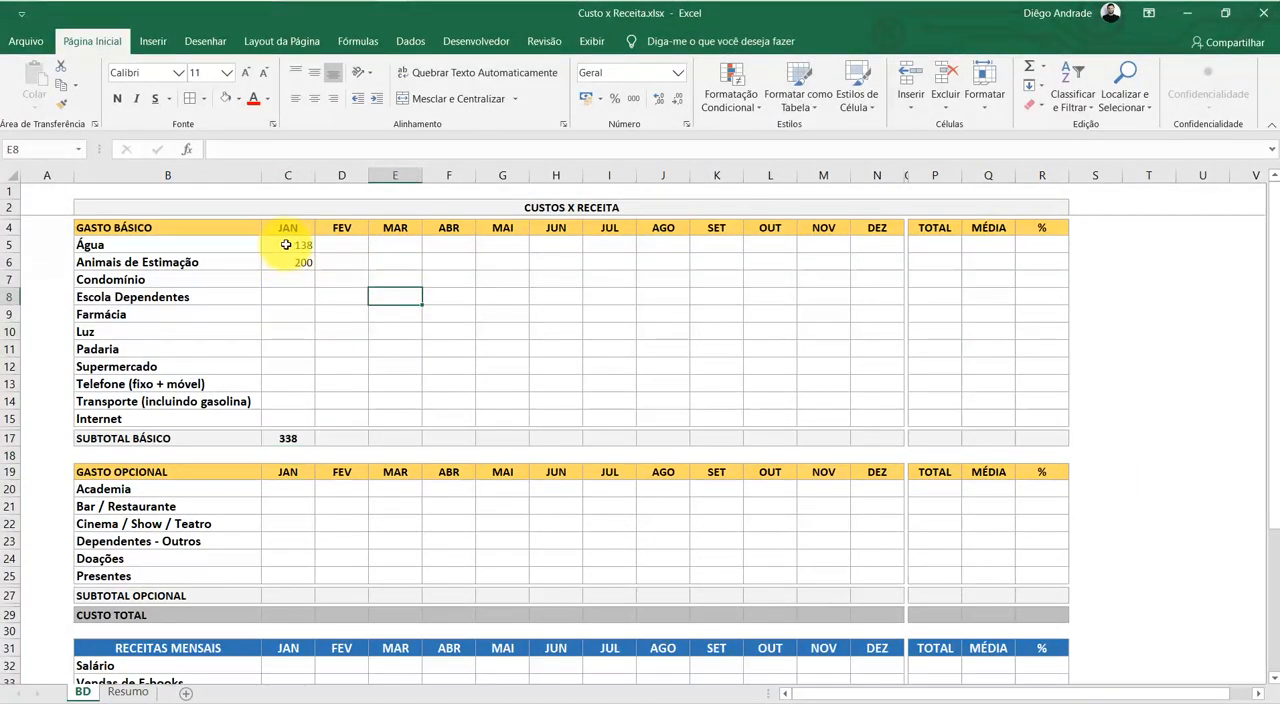
left_click(300, 296)
left_click(285, 246)
left_click(357, 261)
left_click(296, 264)
left_click(428, 328)
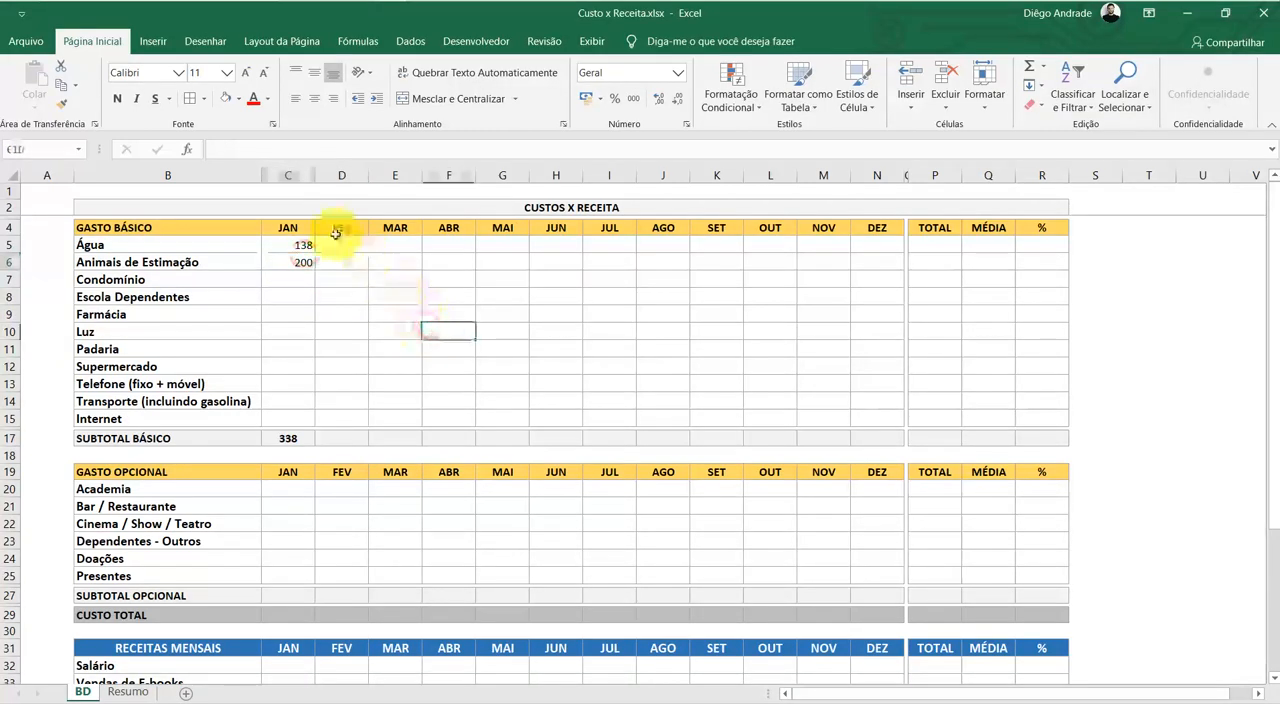
Center the contents of all cells in columns C to R horizontally
left_click_drag(290, 175, 1037, 249)
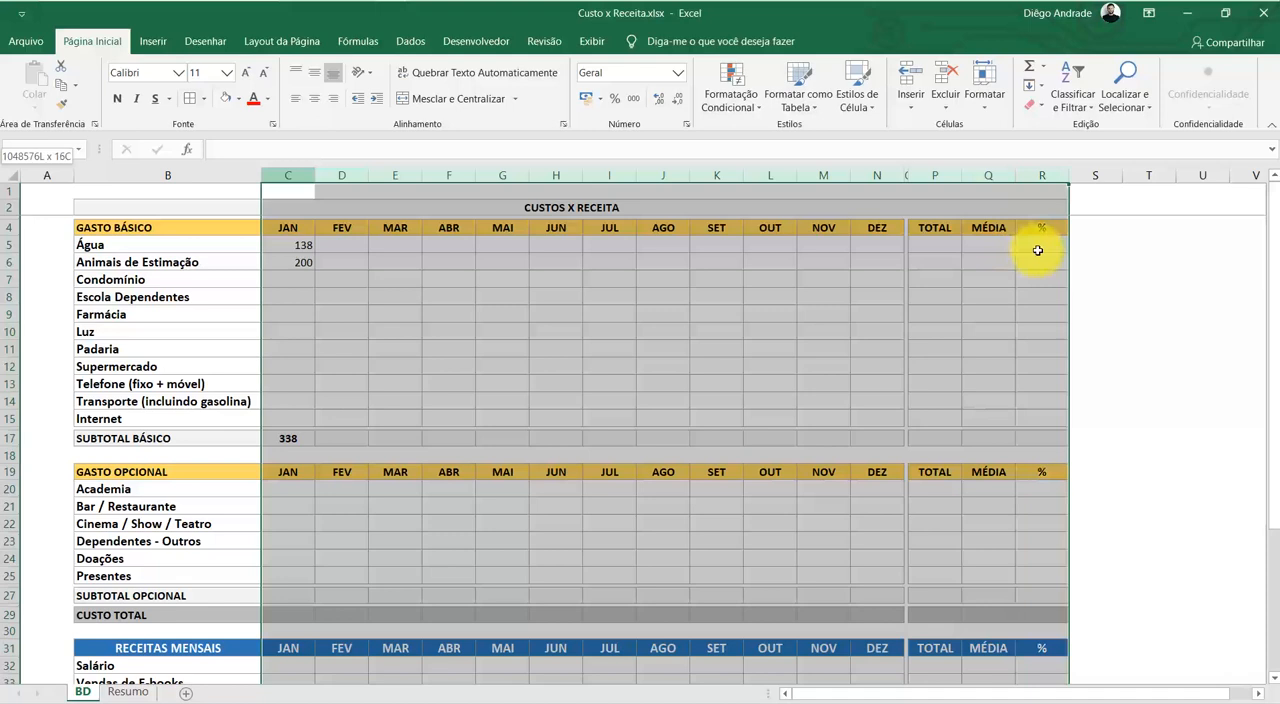
left_click(316, 99)
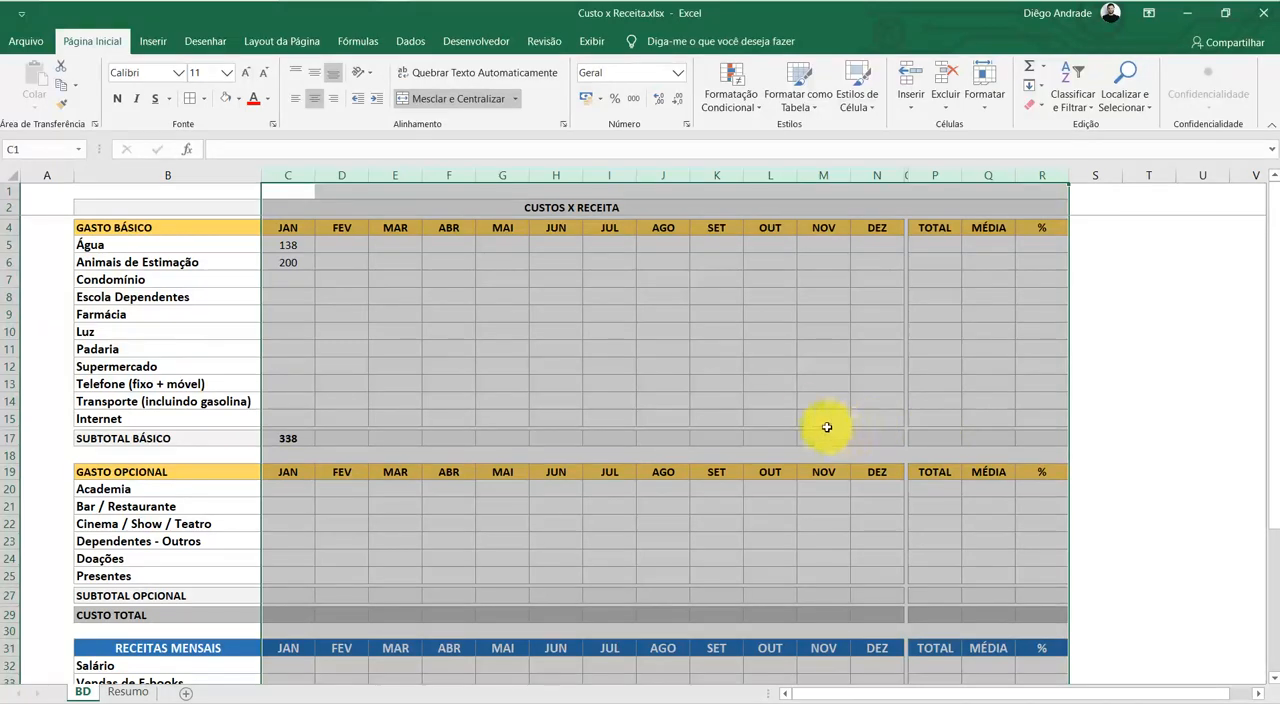
left_click(752, 364)
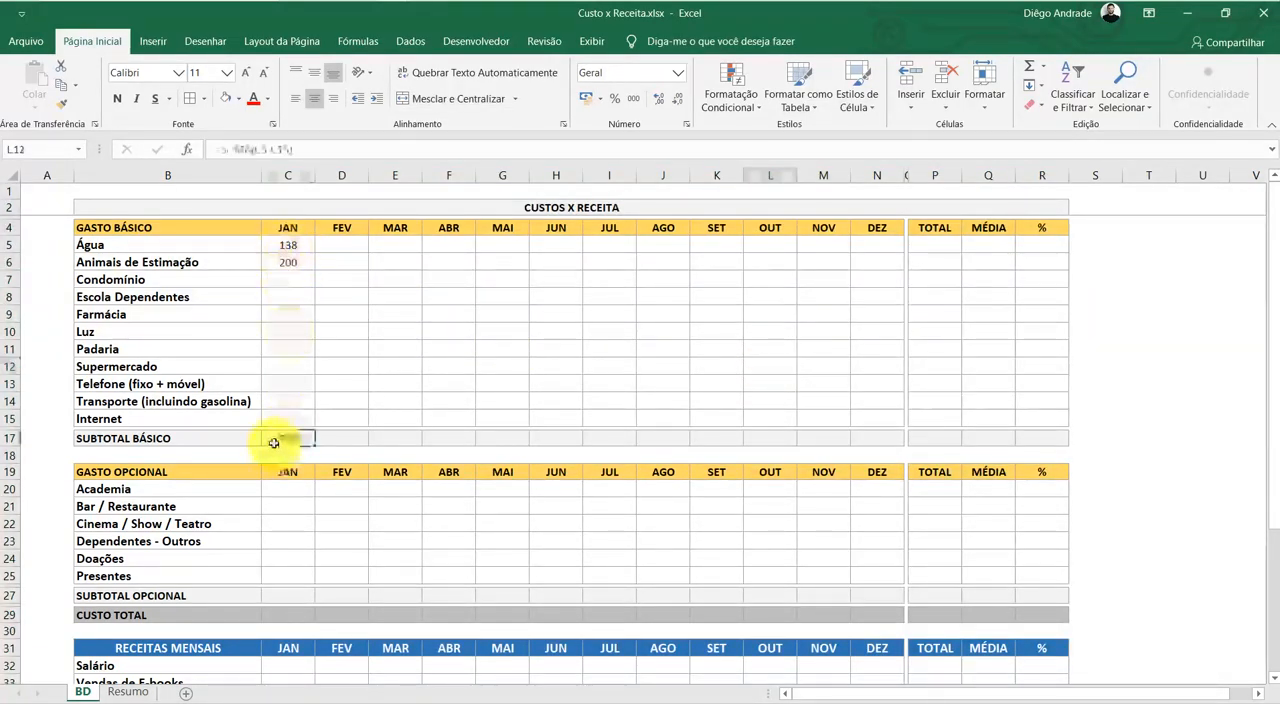
Enter further January amounts of 350 for Farmácia in C9 and 80 for Luz in C10
double_click(279, 438)
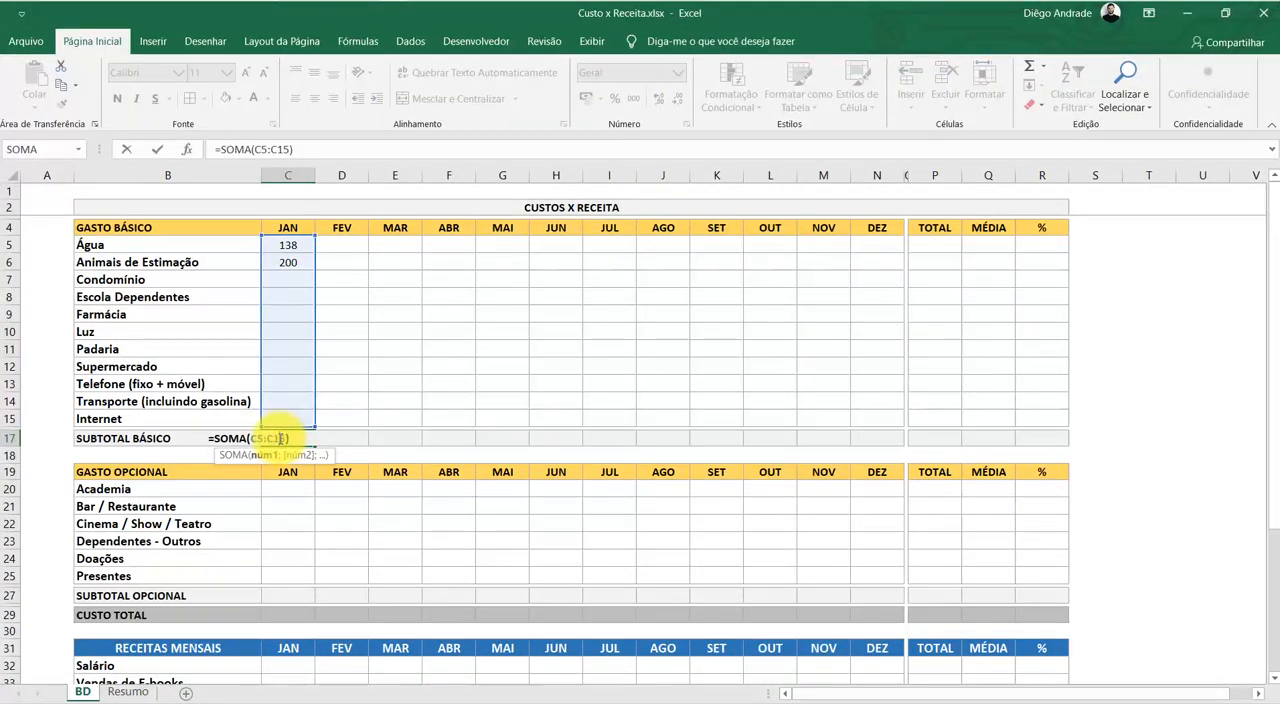
key("Escape")
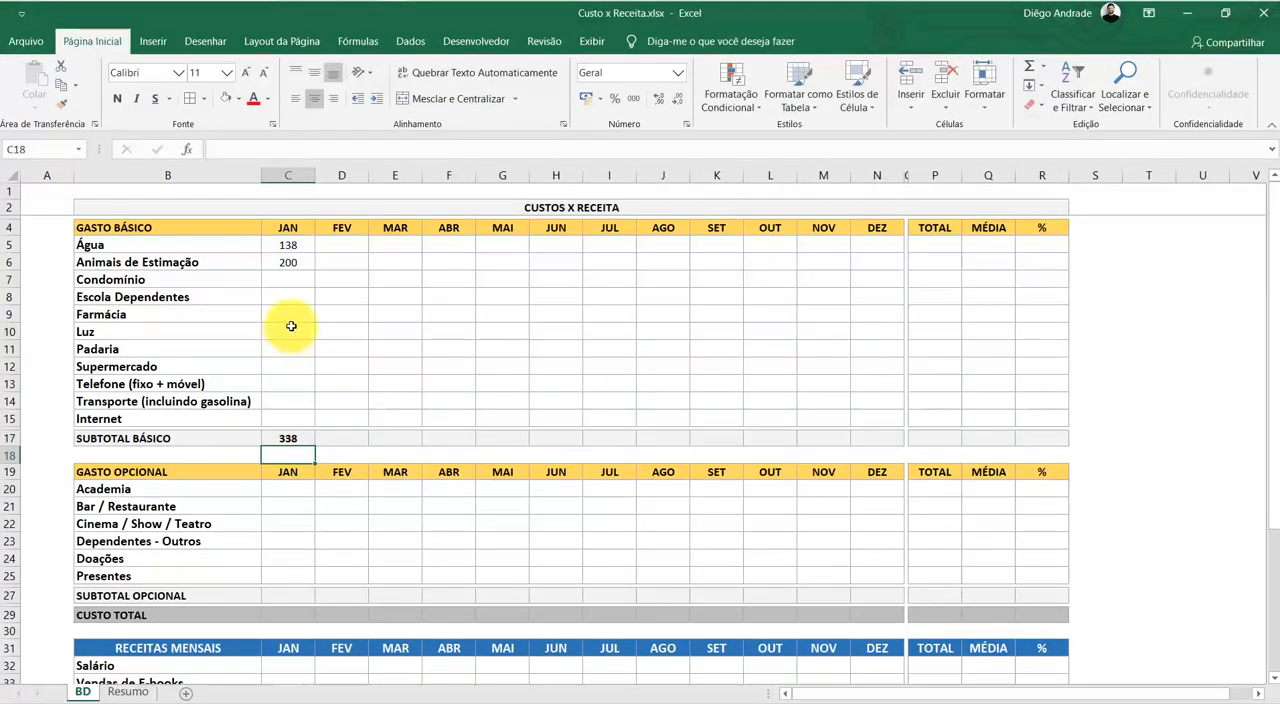
left_click(293, 311)
type("350")
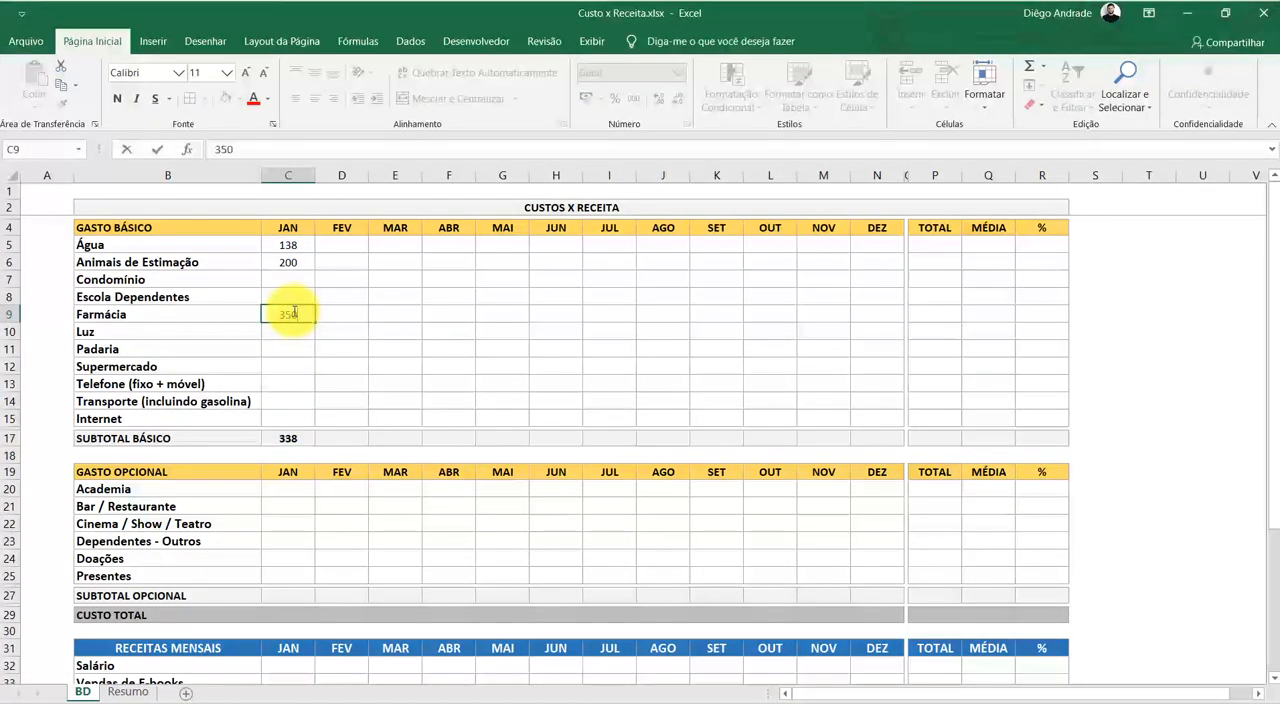
key("Return")
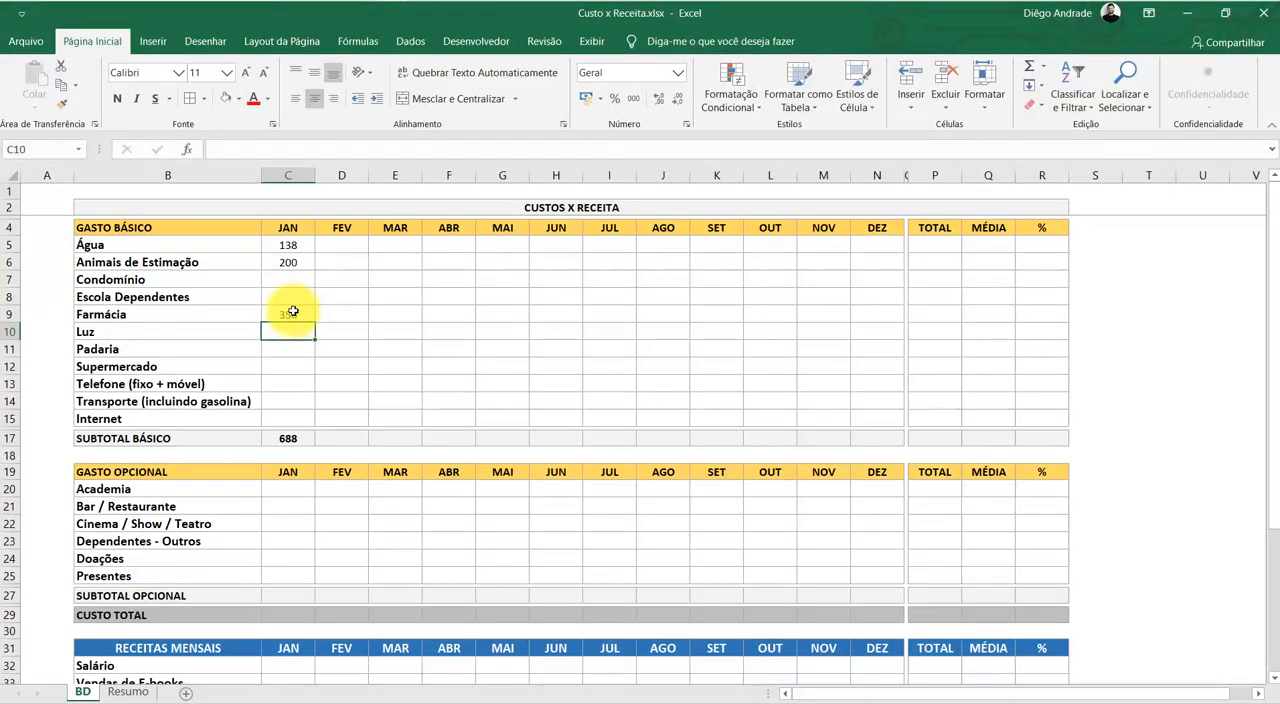
type("80")
key("Return")
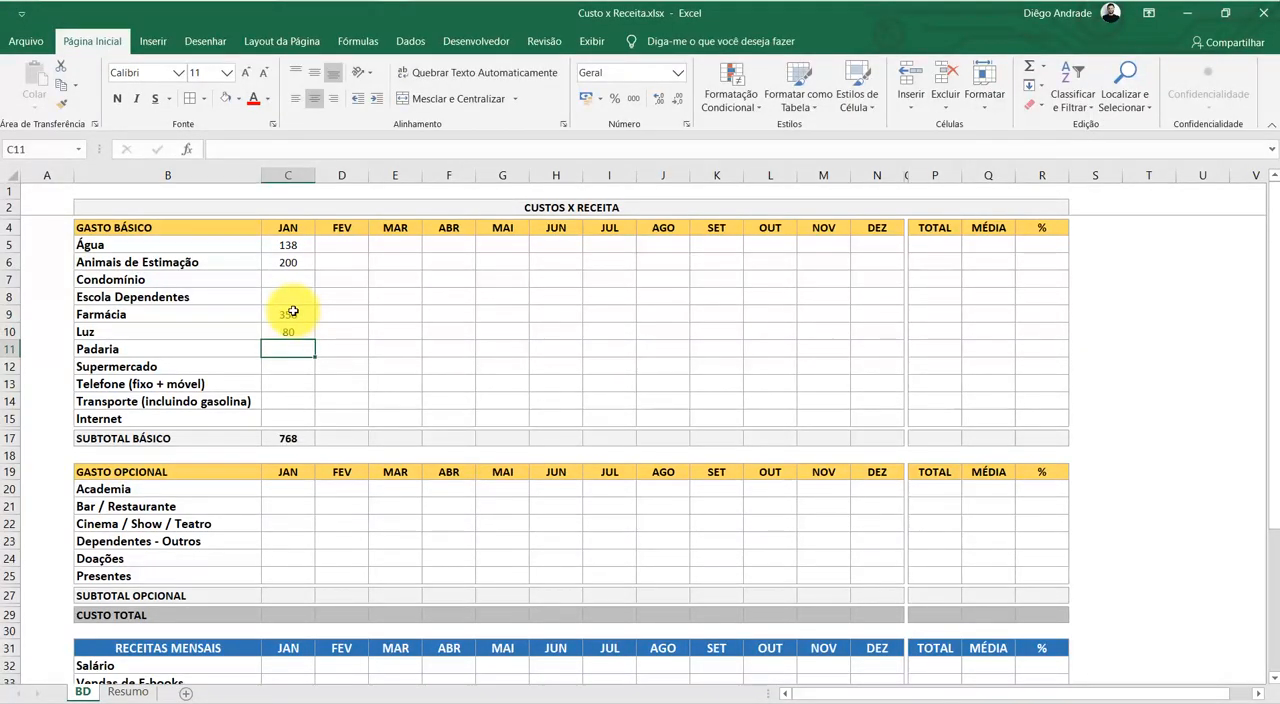
Review the January basic expense amounts and check the range summed by the January SUBTOTAL BÁSICO formula
left_click_drag(303, 247, 298, 412)
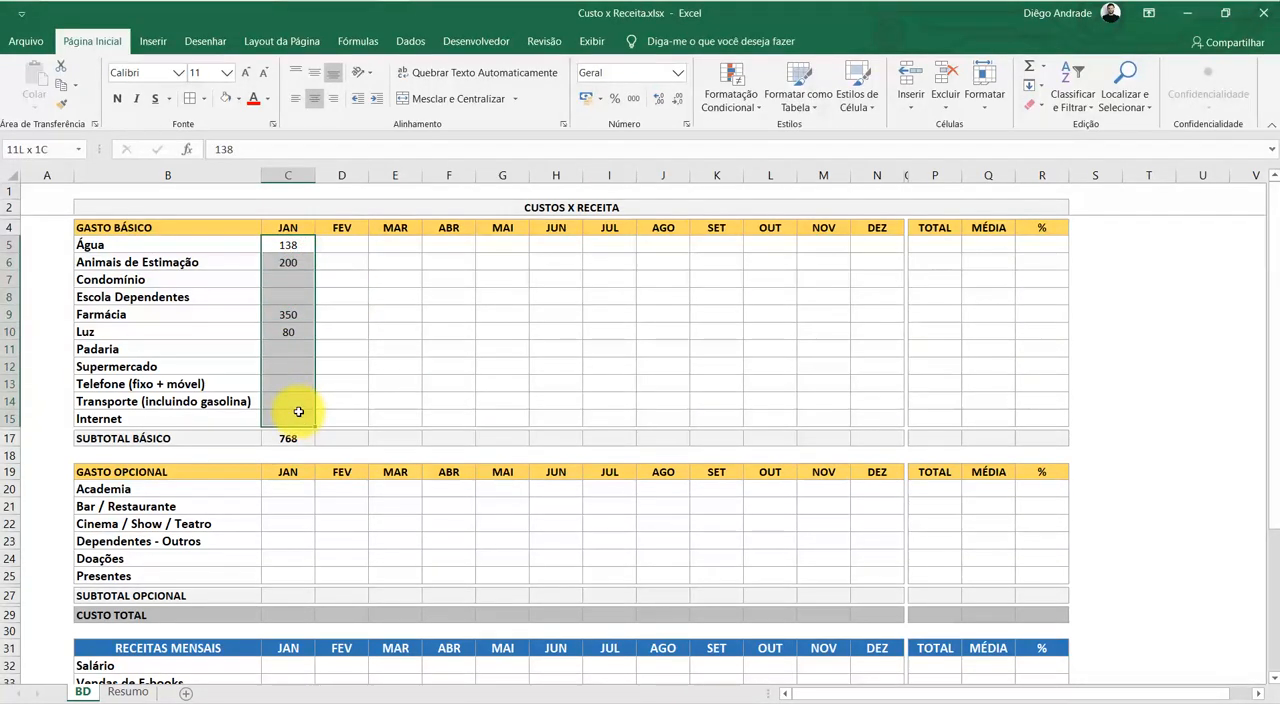
left_click(462, 329)
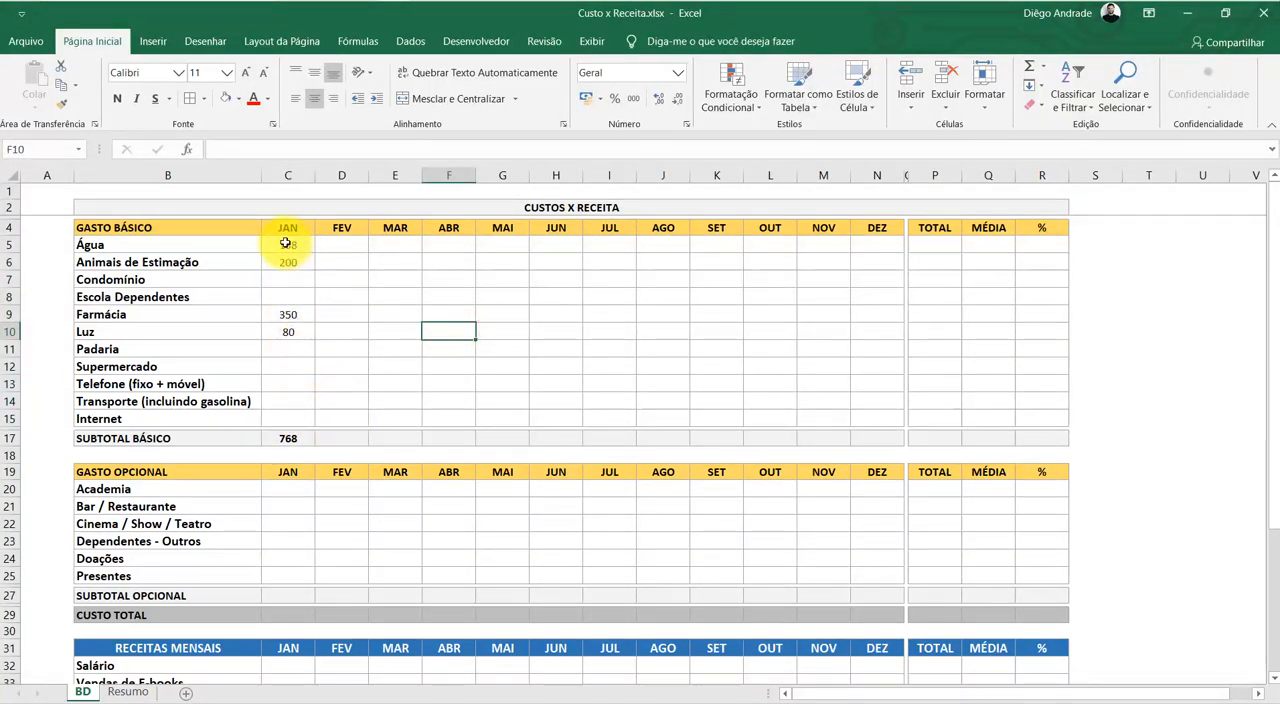
left_click_drag(285, 243, 283, 400)
left_click(545, 314)
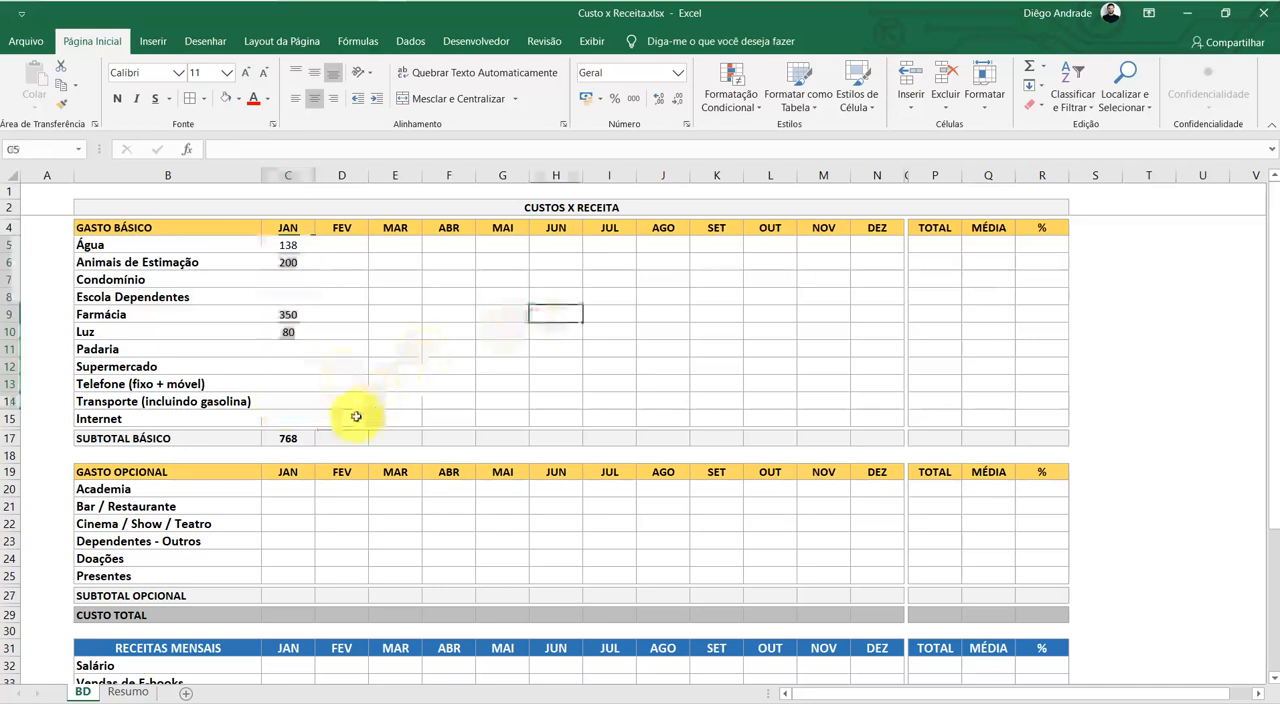
double_click(291, 441)
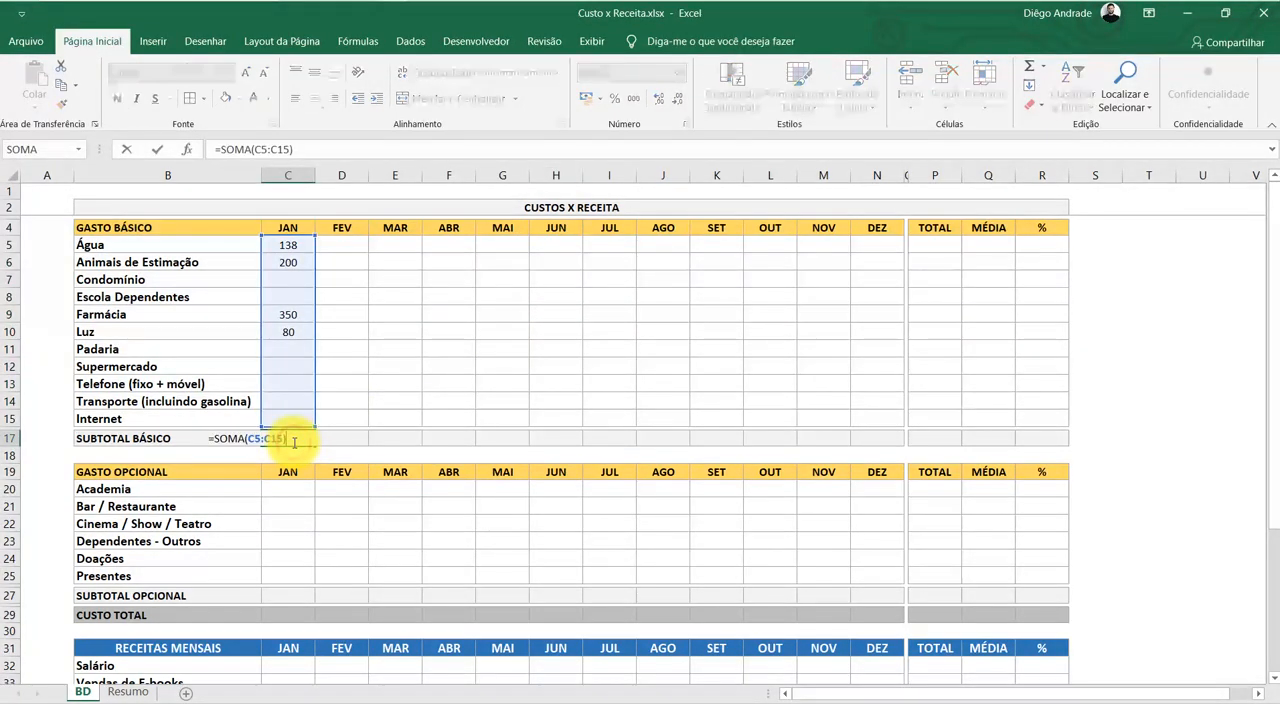
key("Return")
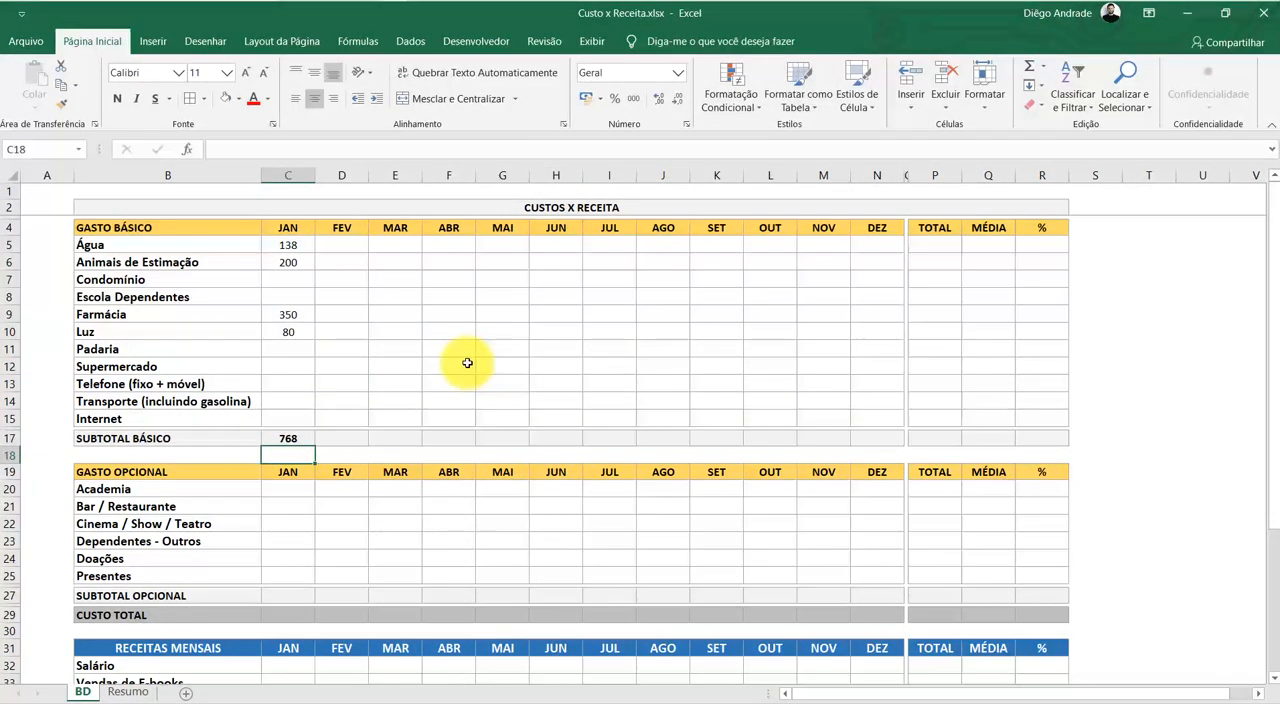
left_click(129, 437)
left_click(370, 405)
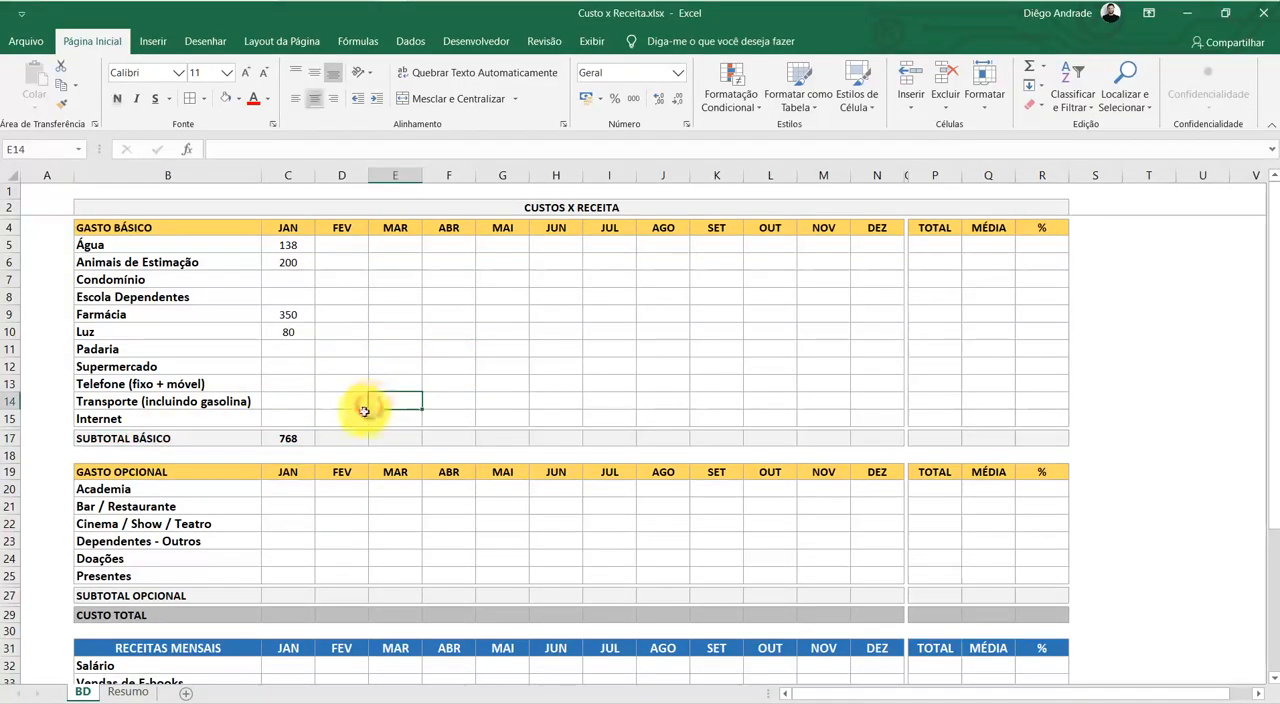
left_click(300, 438)
scroll(737, 406, "down", 2)
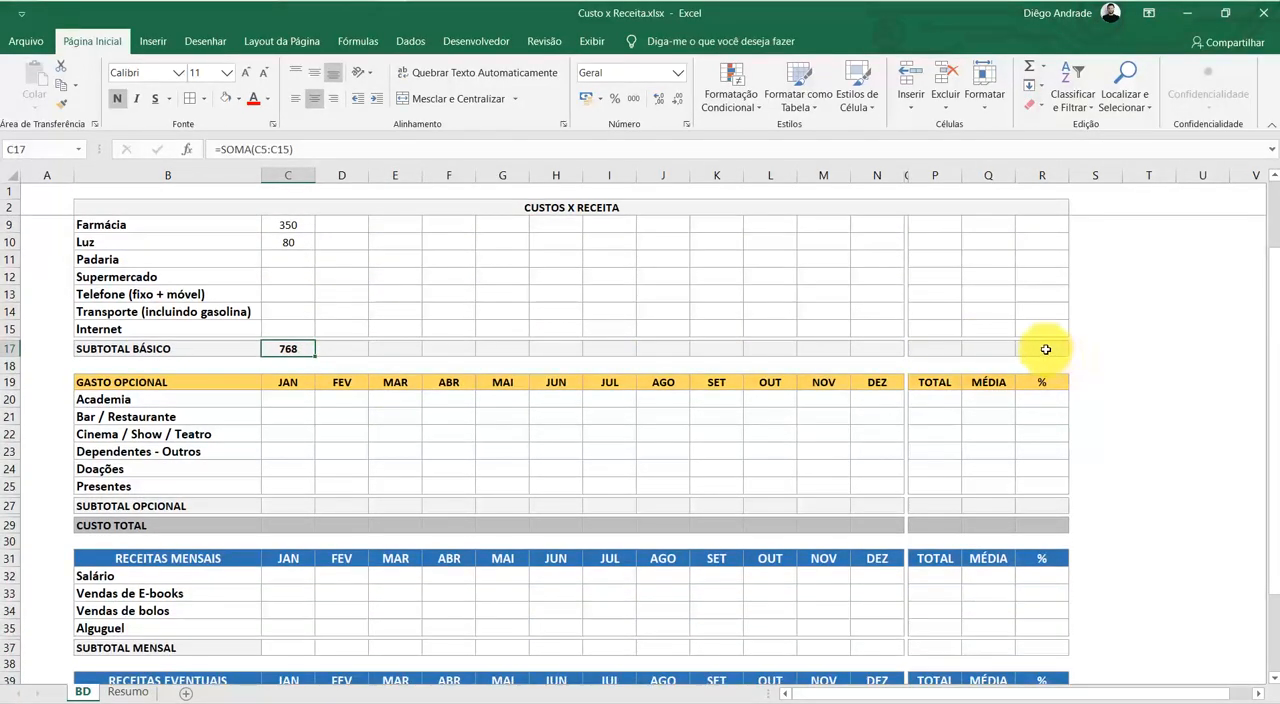
left_click(1045, 349)
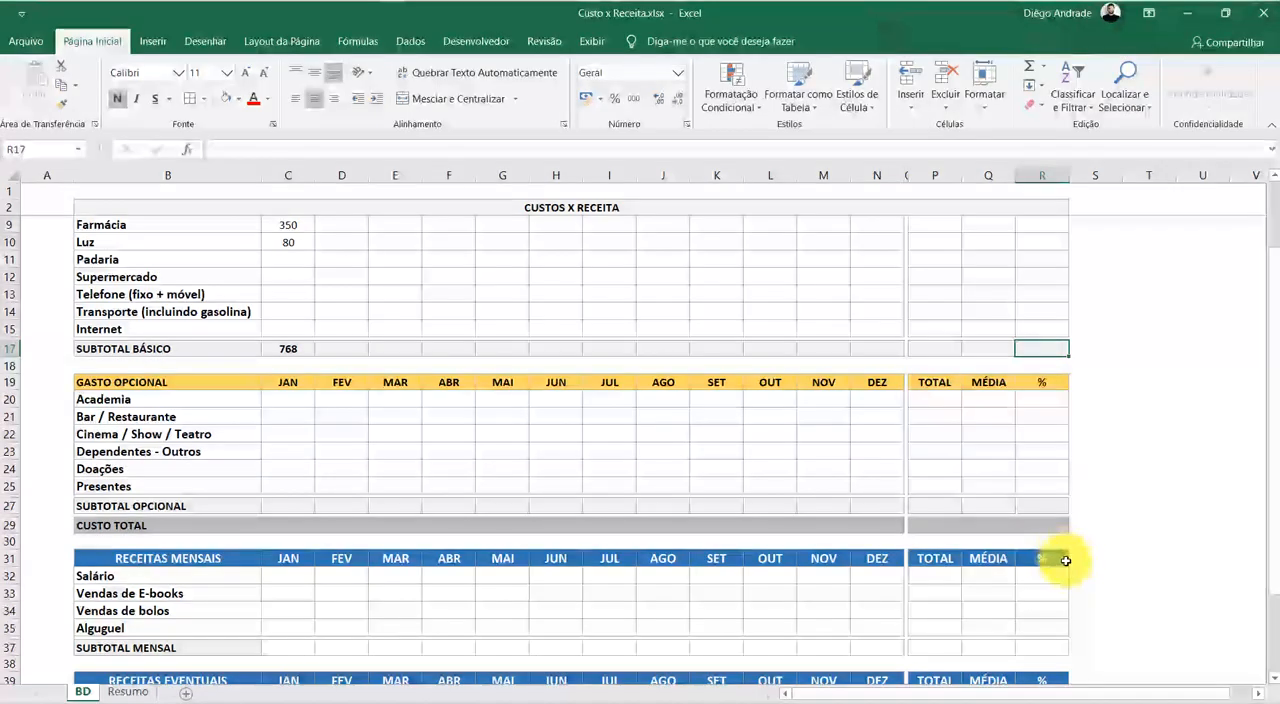
left_click(1052, 507)
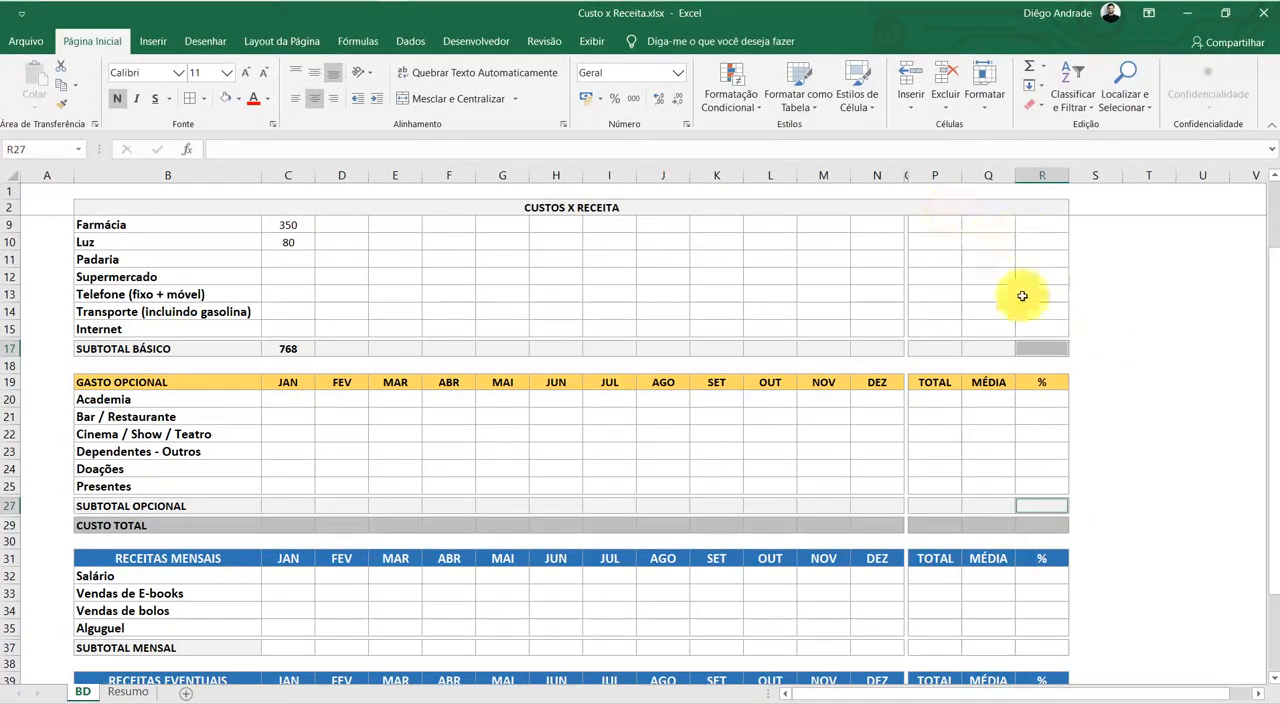
scroll(926, 498, "up", 2)
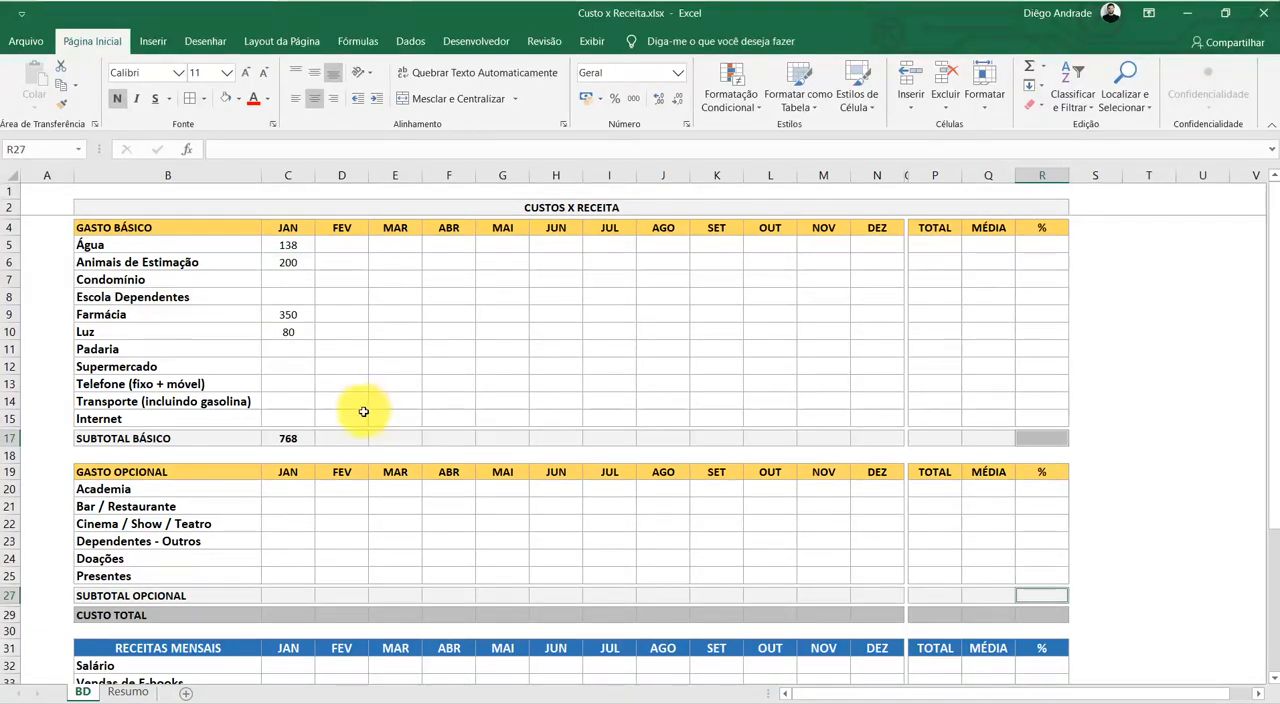
left_click(398, 402)
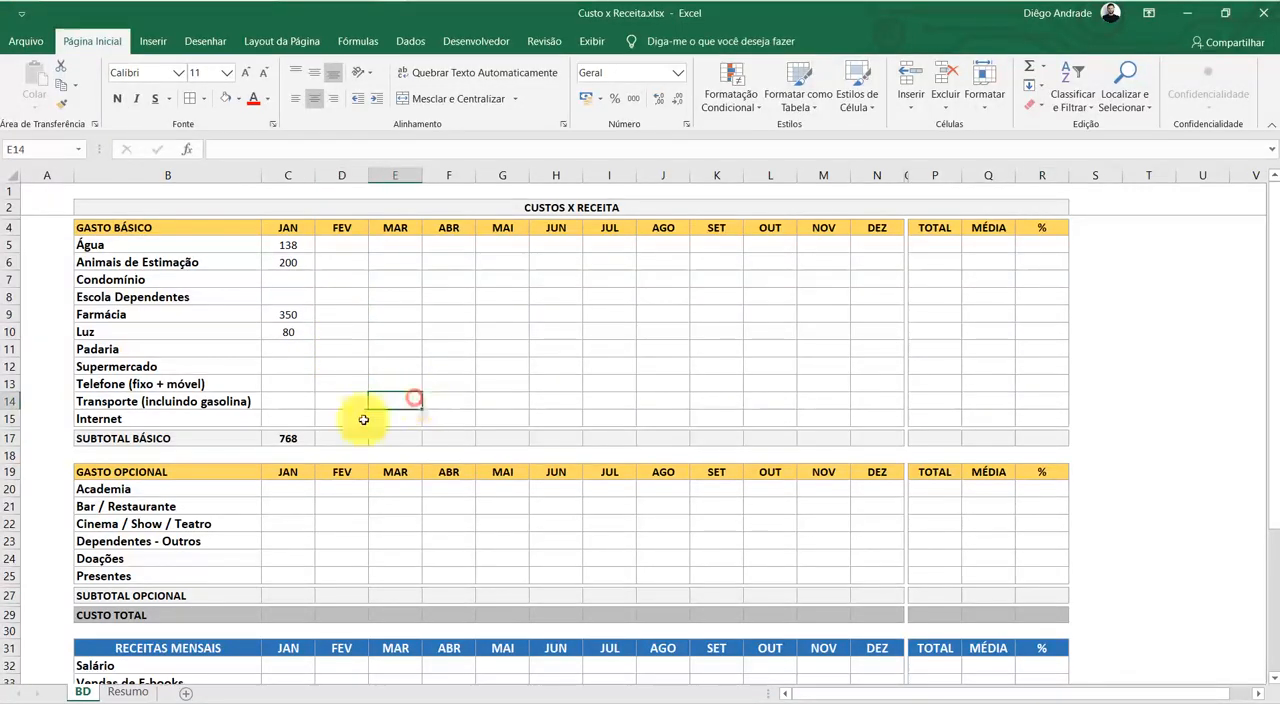
Copy the January SUBTOTAL BÁSICO formula across the row through DEZ, filling C17:N17
left_click(294, 436)
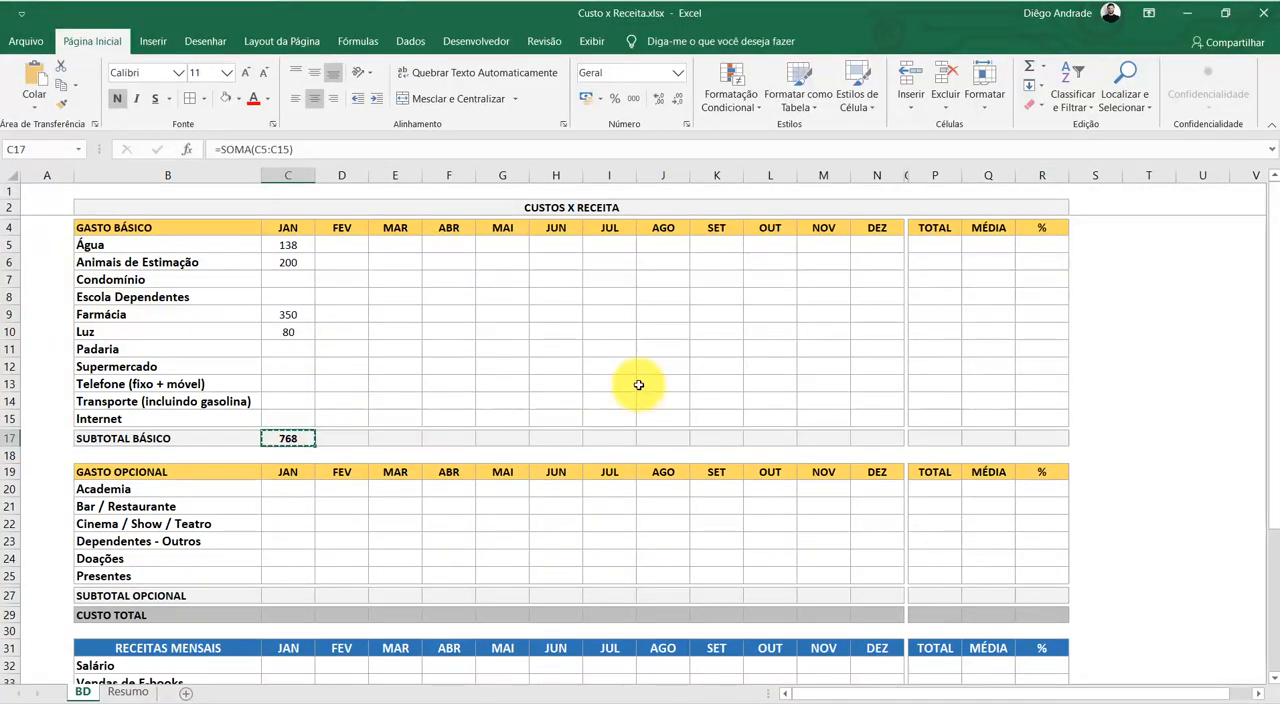
key("shift+Right")
key("shift+Right")
key("shift+Right")
key("shift+Right")
key("shift+Right")
key("shift+Right")
key("shift+Right")
key("shift+Right")
key("shift+Right")
key("shift+Right")
key("shift+Right")
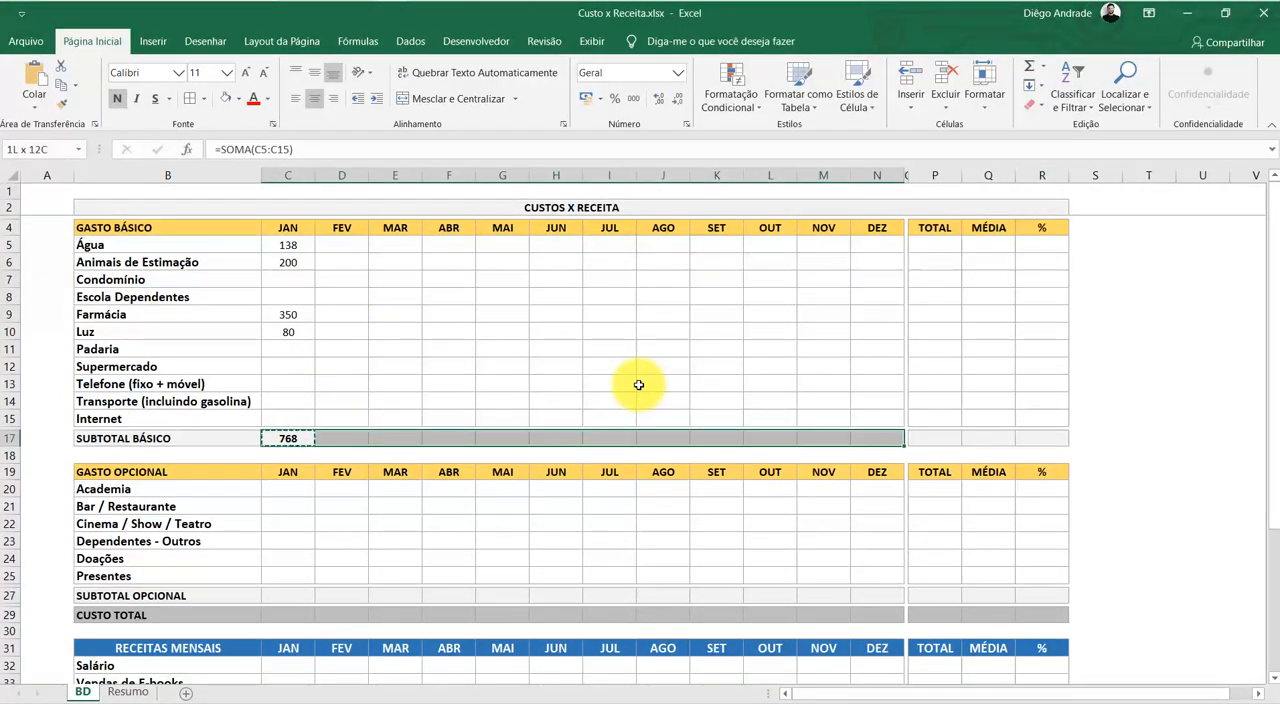
key("Return")
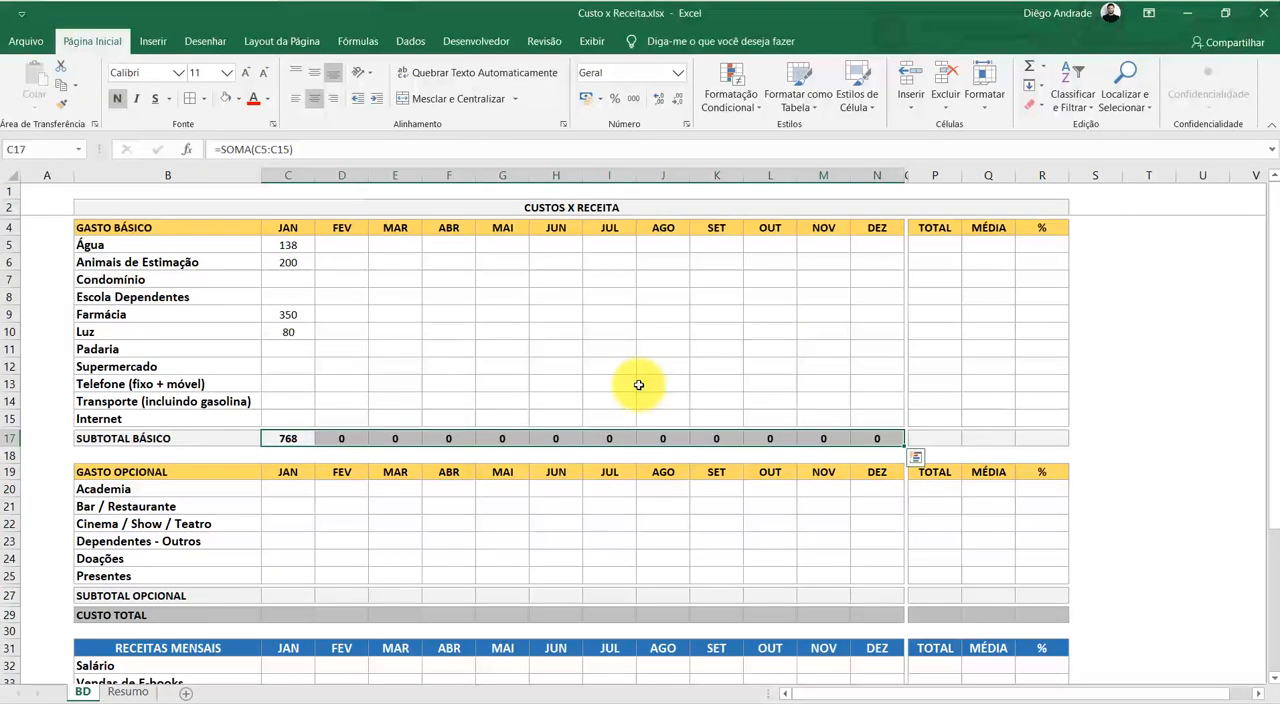
left_click(640, 384)
left_click(439, 336)
left_click(578, 377)
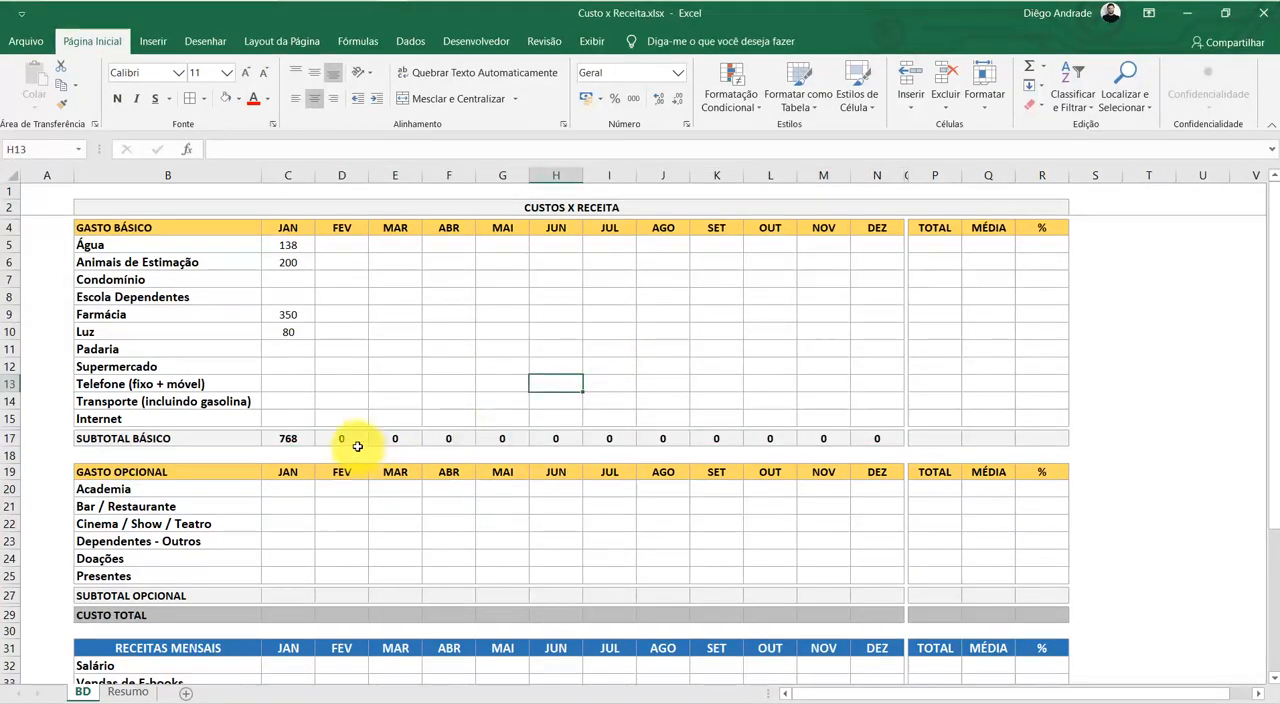
Check the range summed by the November SUBTOTAL BÁSICO formula
left_click(812, 438)
key("alt+equal")
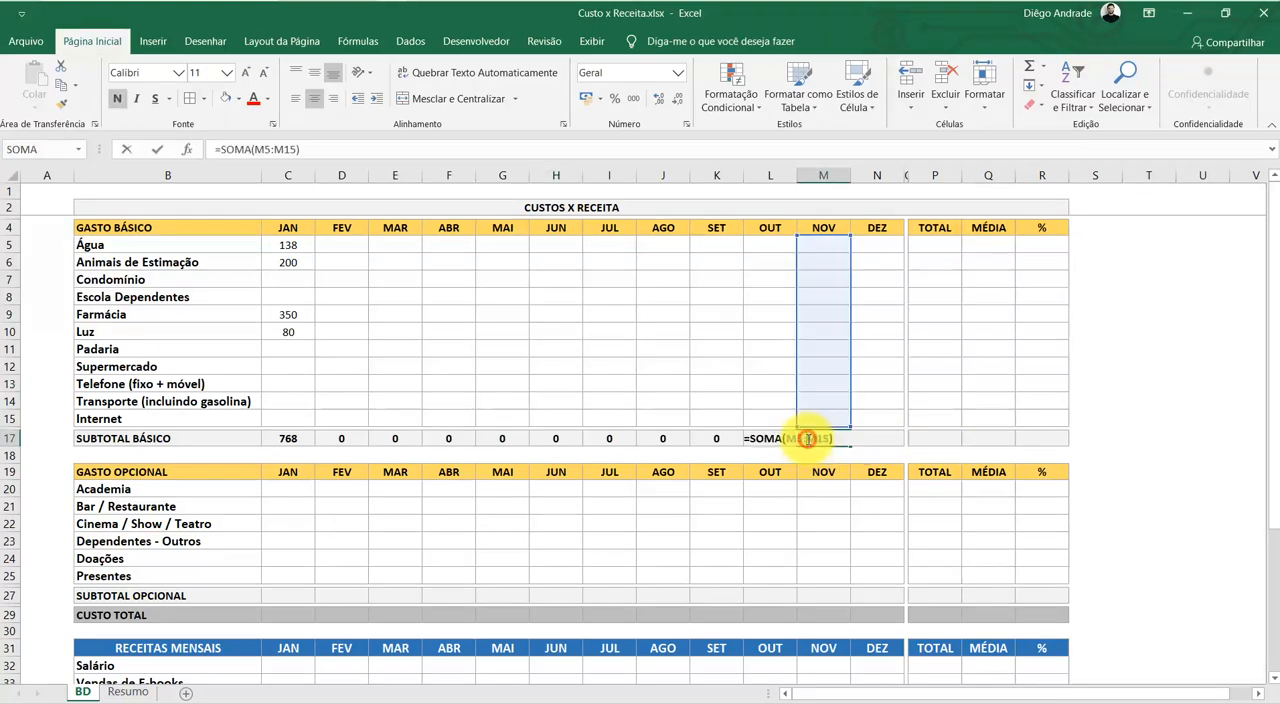
key("Return")
Enter the formula =SOMA(C5:N5) in P5 as the yearly TOTAL for Água
left_click(938, 248)
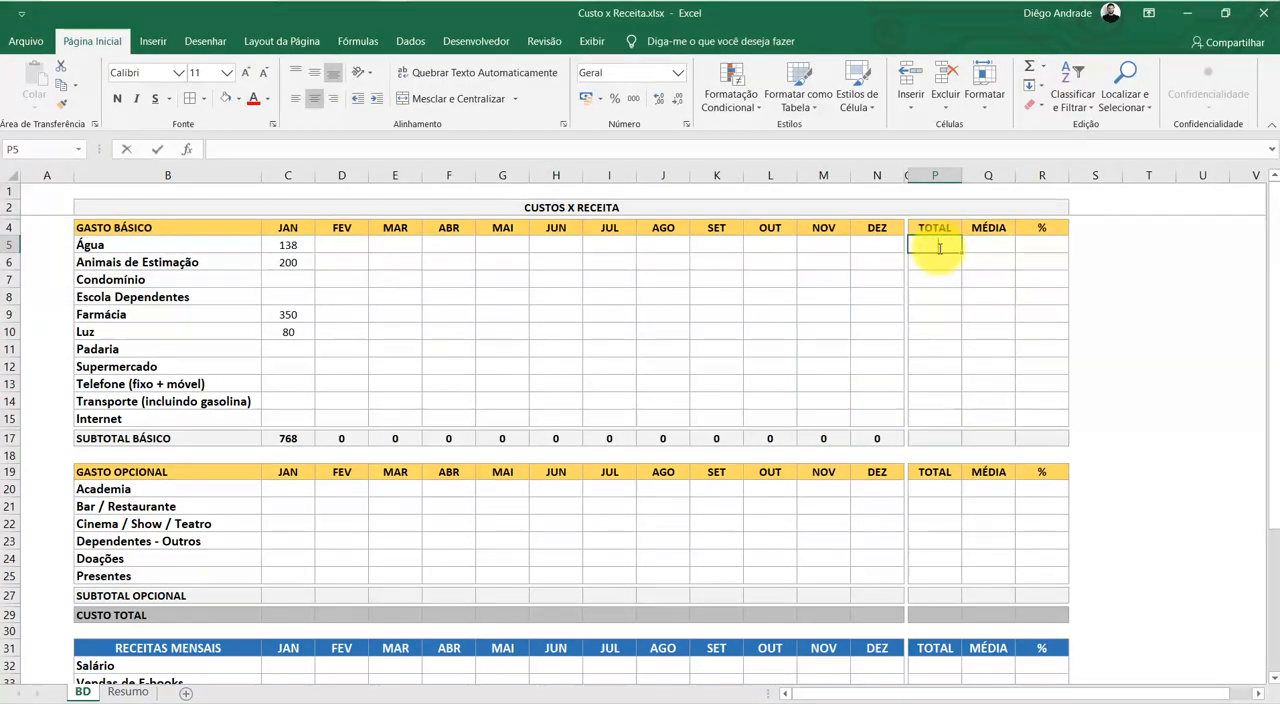
type("=S")
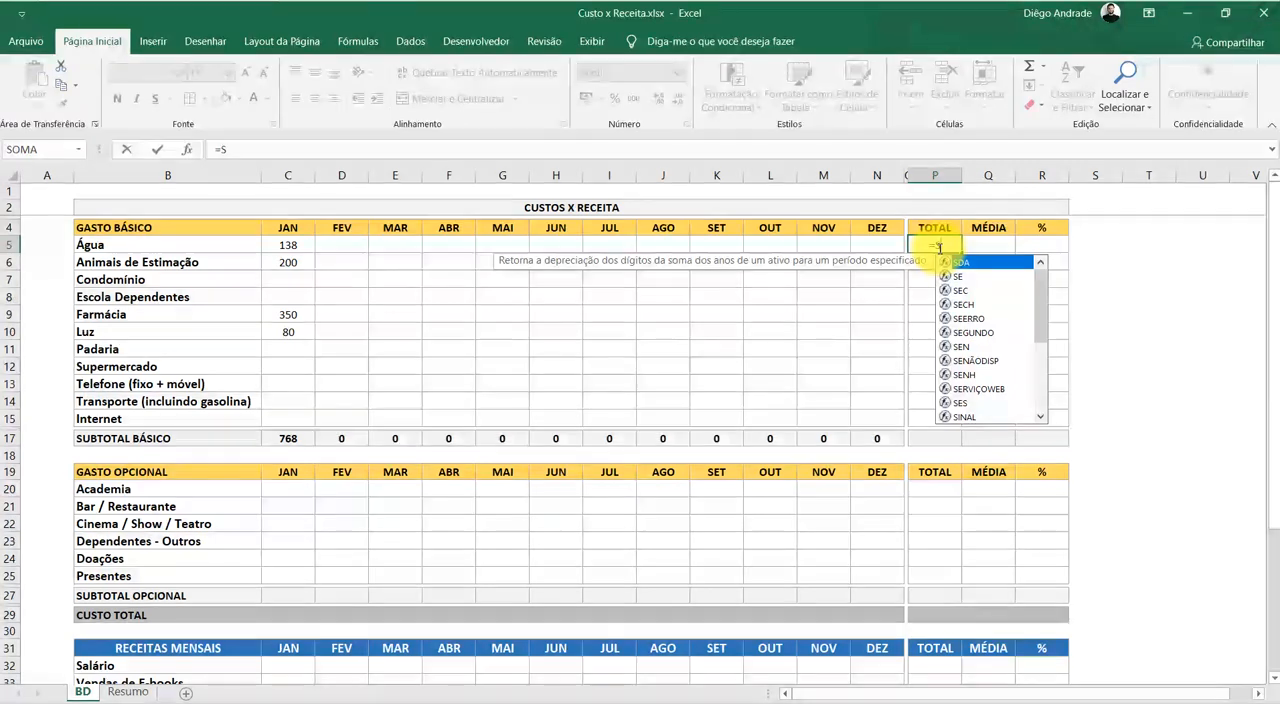
type("O")
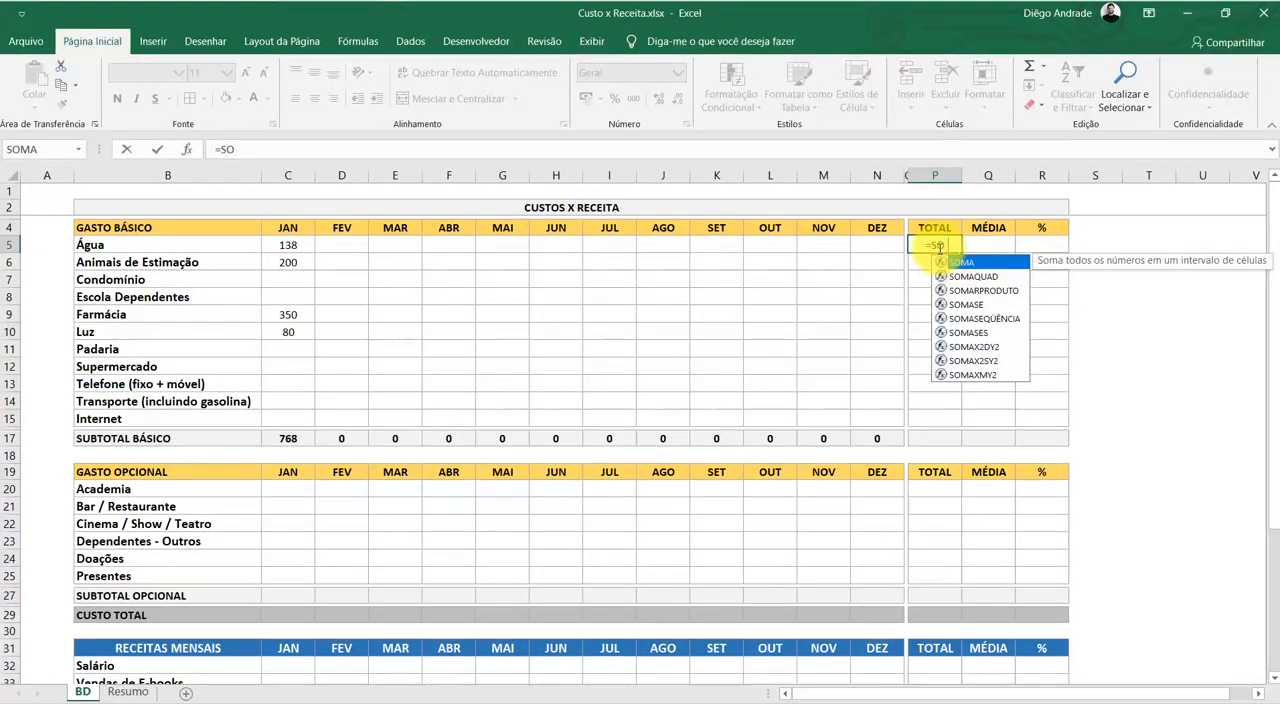
key("Tab")
left_click(300, 247)
left_click_drag(307, 248, 877, 249)
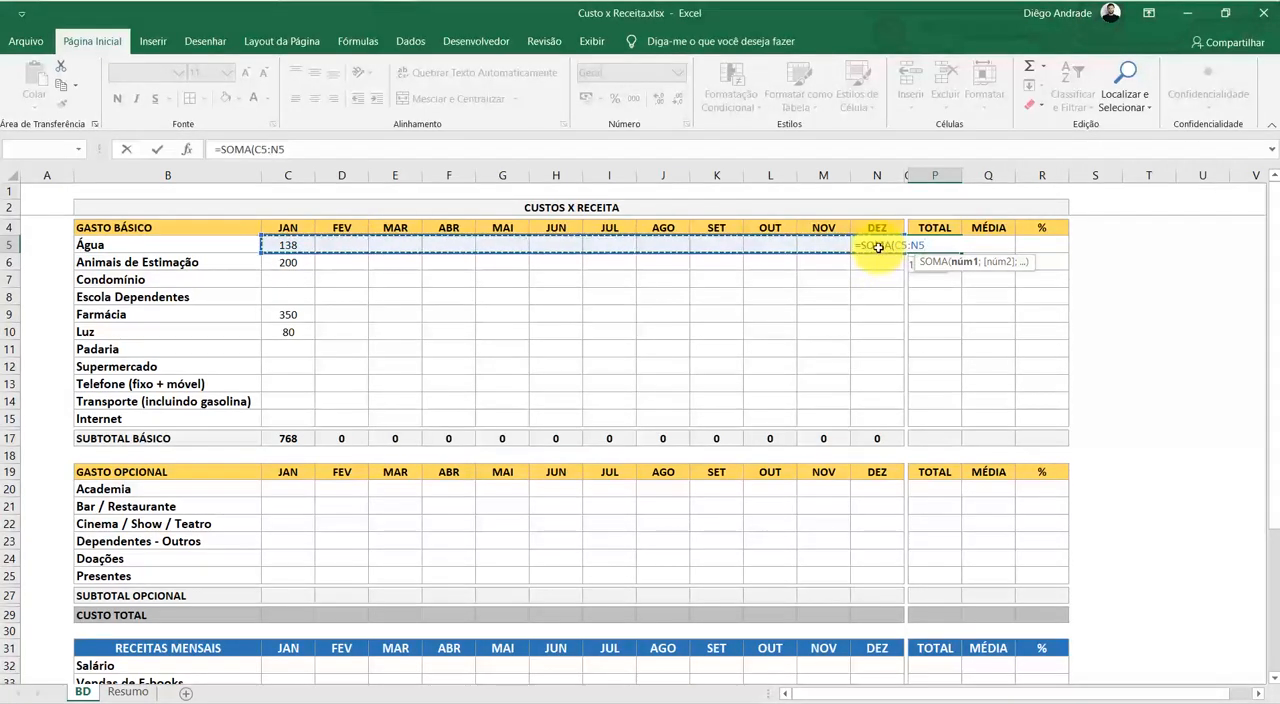
key("Return")
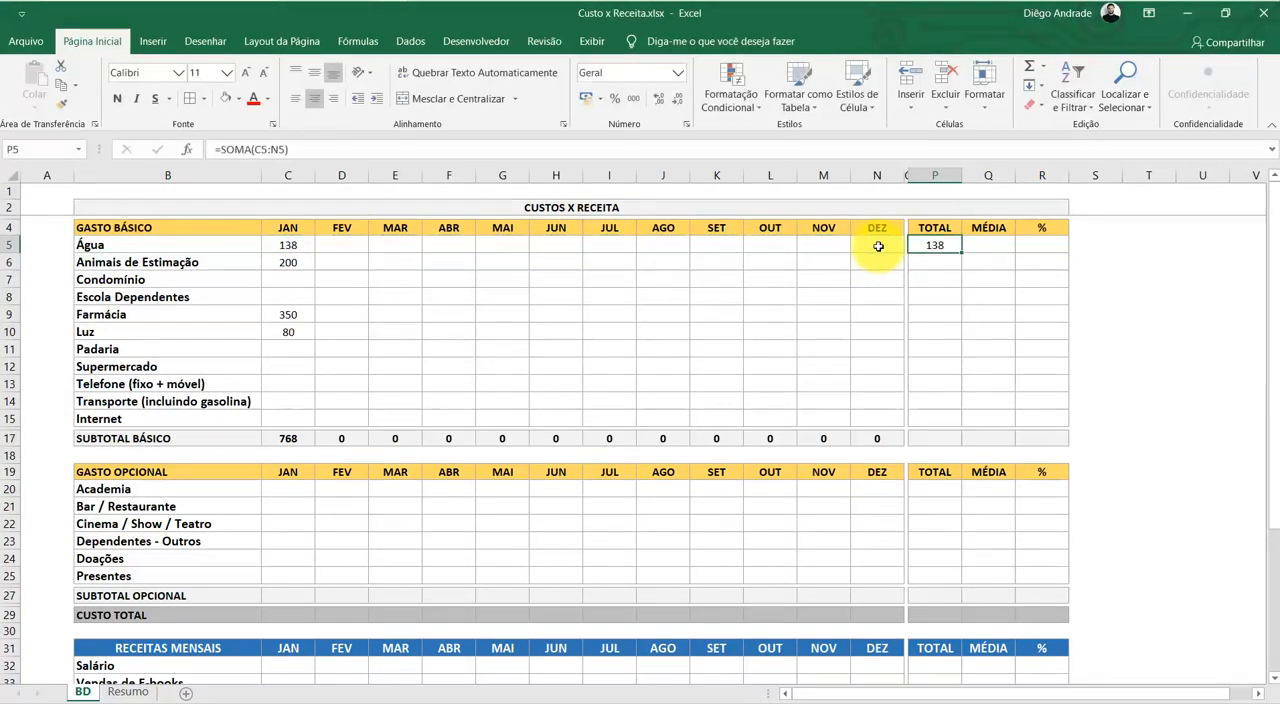
Paste the Água TOTAL formula into P6:P15 and clear the pasted formulas again
key("shift+Down")
key("shift+Down")
key("shift+Down")
key("shift+Down")
key("shift+Down")
key("shift+Down")
key("shift+Down")
key("shift+Down")
key("shift+Down")
key("shift+Down")
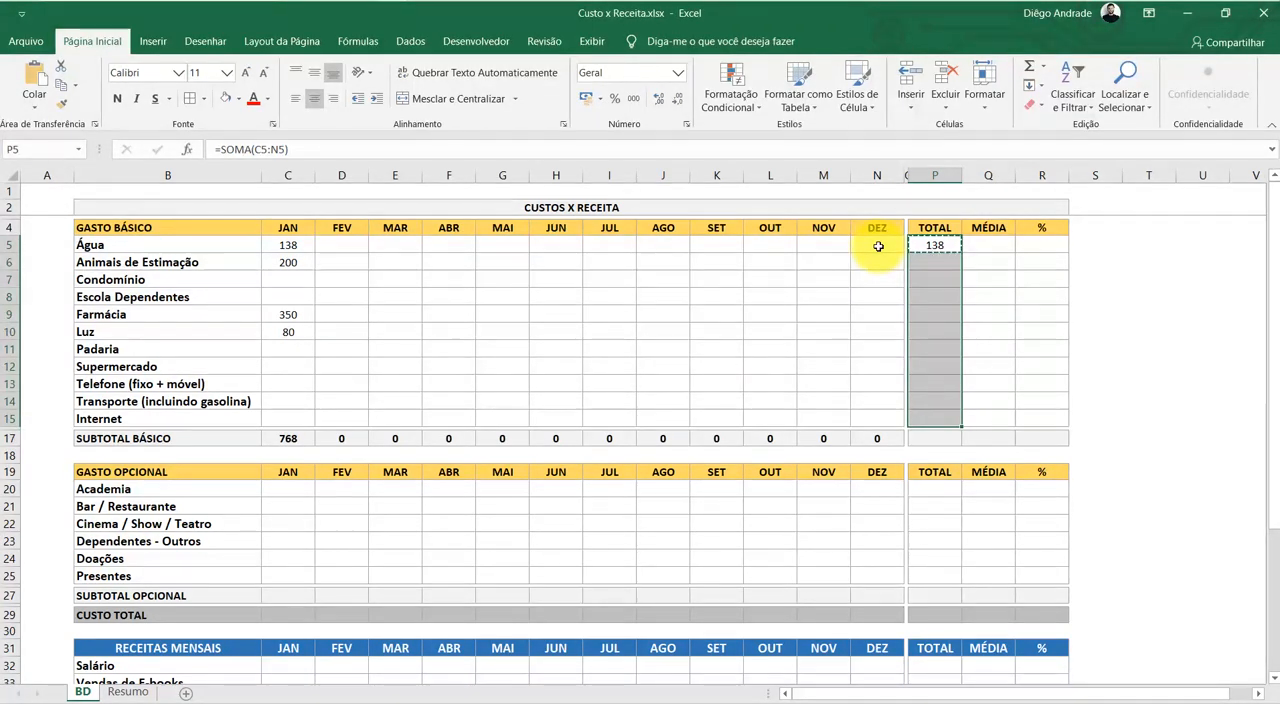
key("shift+Up")
key("shift+Up")
key("shift+Up")
key("shift+Up")
key("shift+Up")
key("shift+Up")
key("shift+Up")
key("shift+Up")
key("shift+Up")
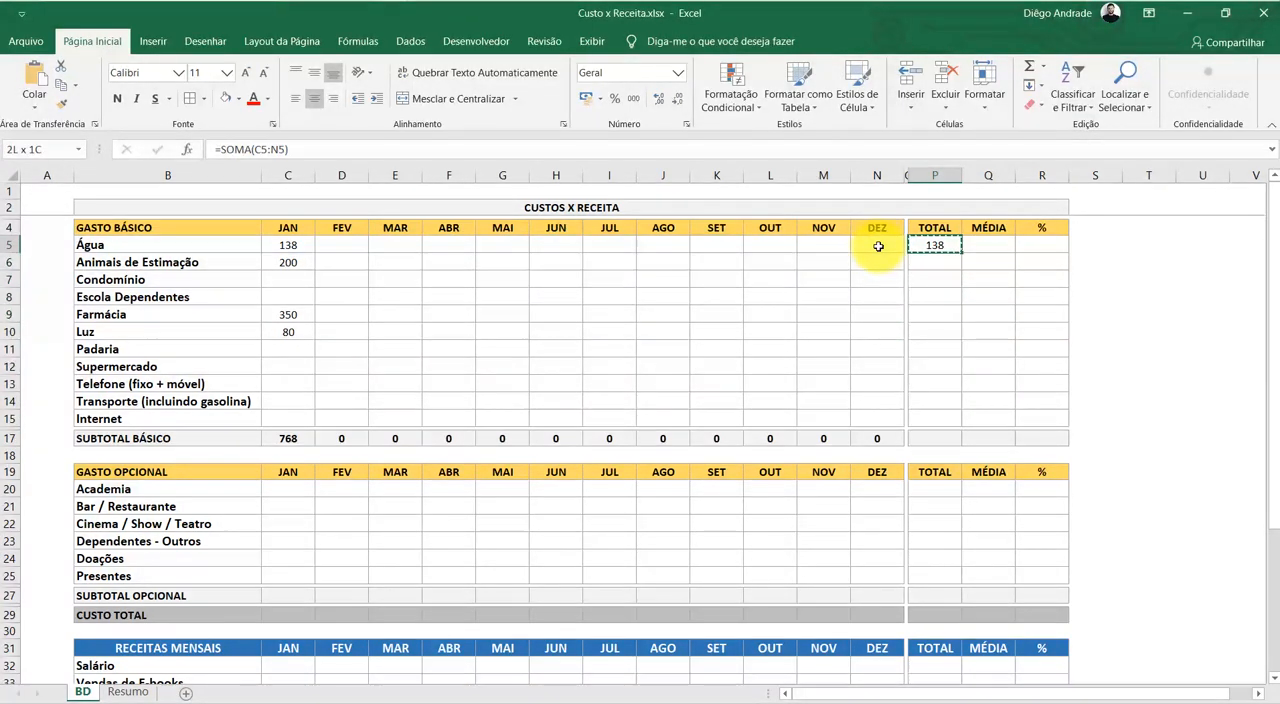
key("shift+Up")
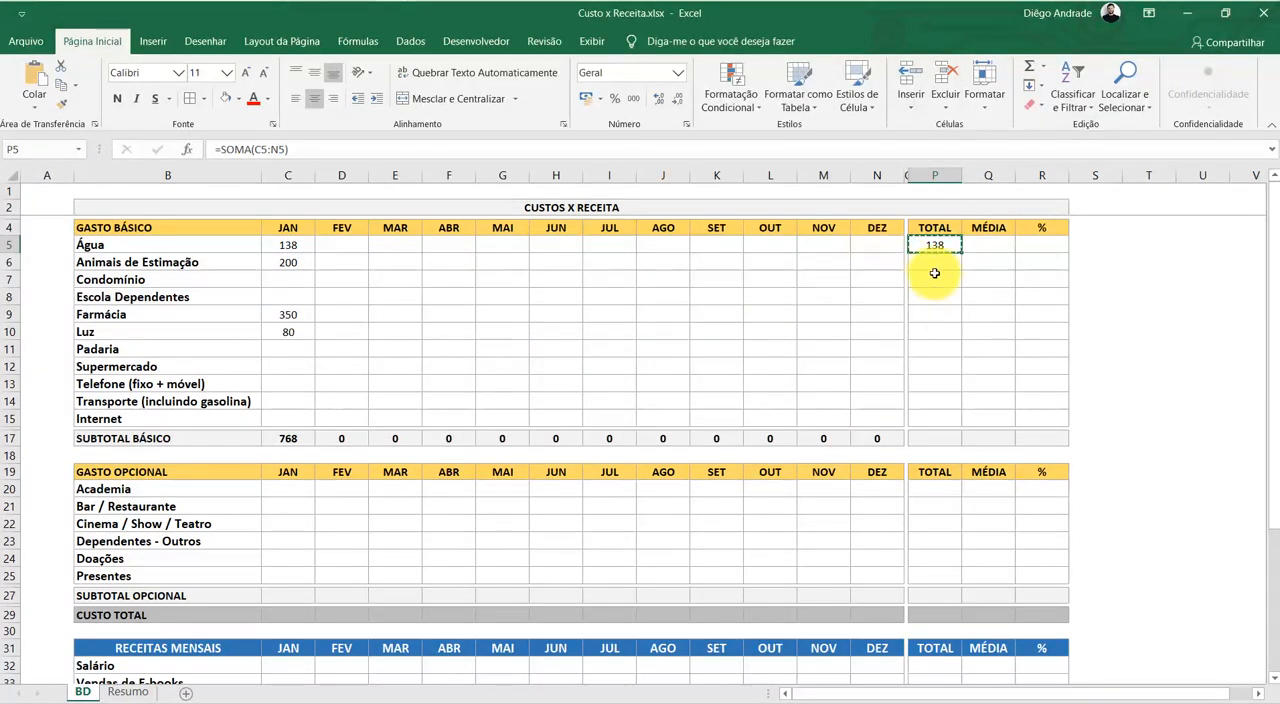
left_click_drag(935, 259, 929, 416)
key("ctrl+v")
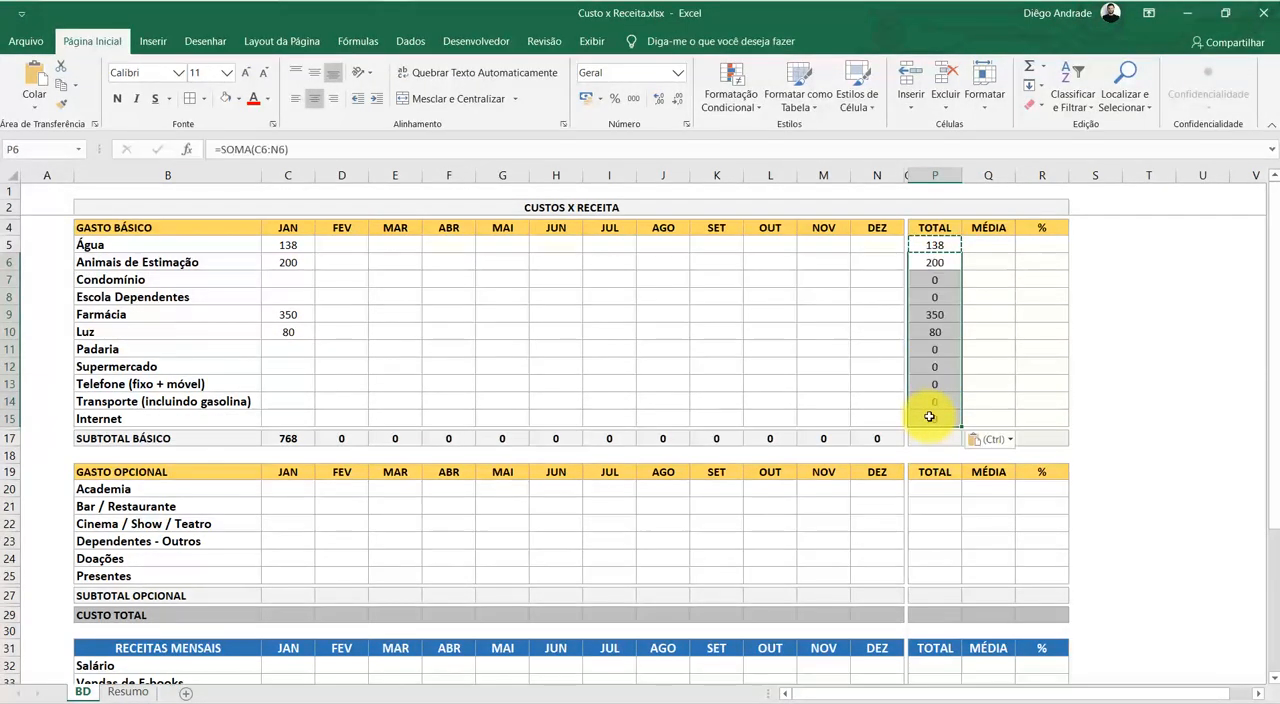
key("Delete")
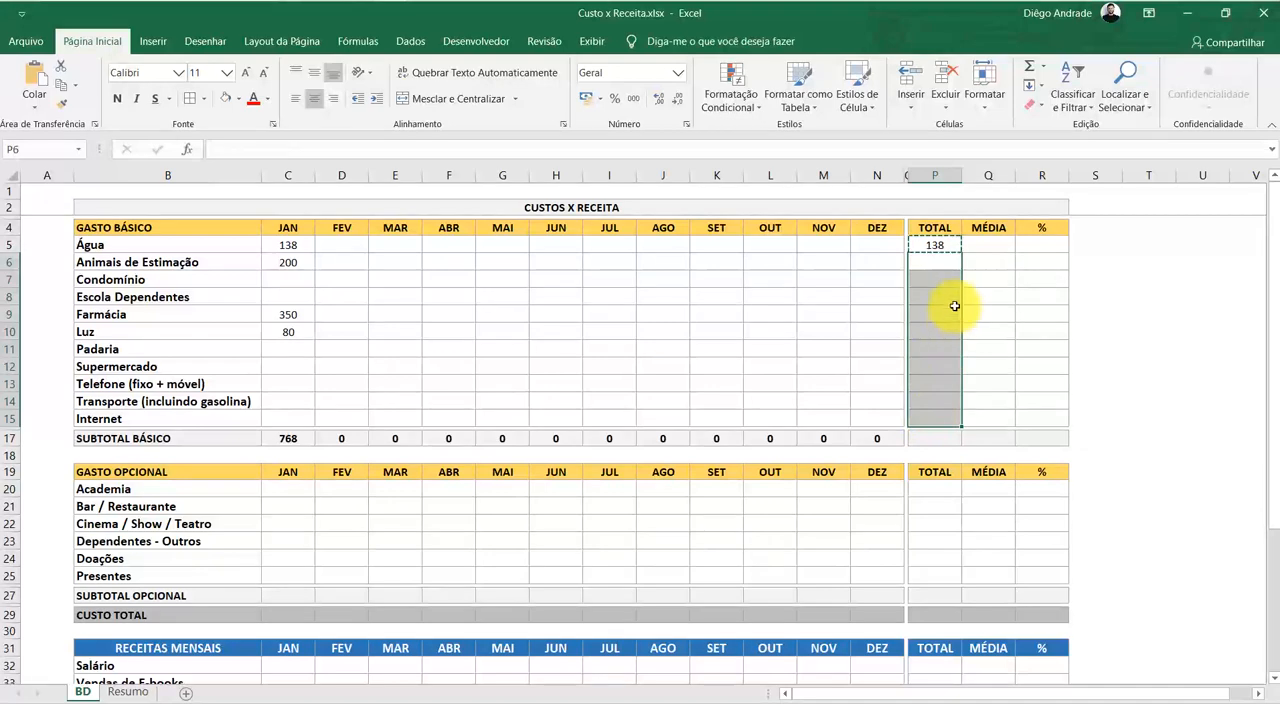
left_click(934, 297)
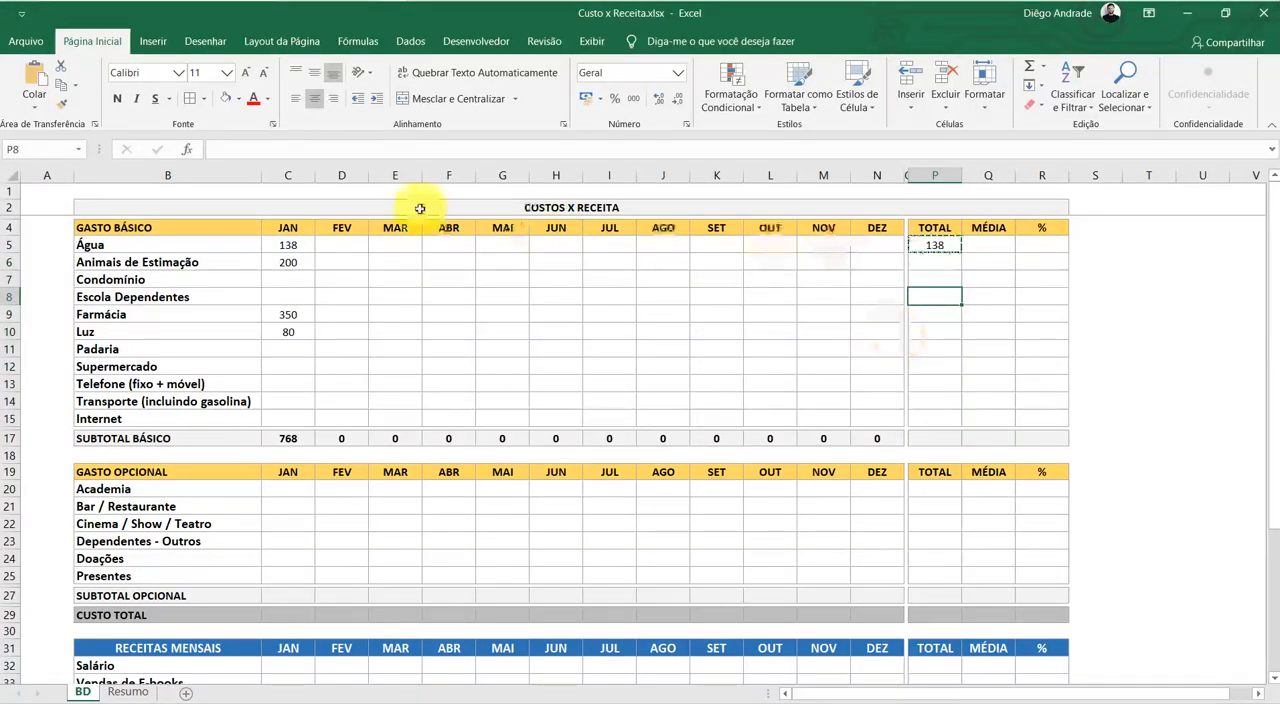
Copy the Água TOTAL formula down through Internet, filling P5:P15
left_click(928, 249)
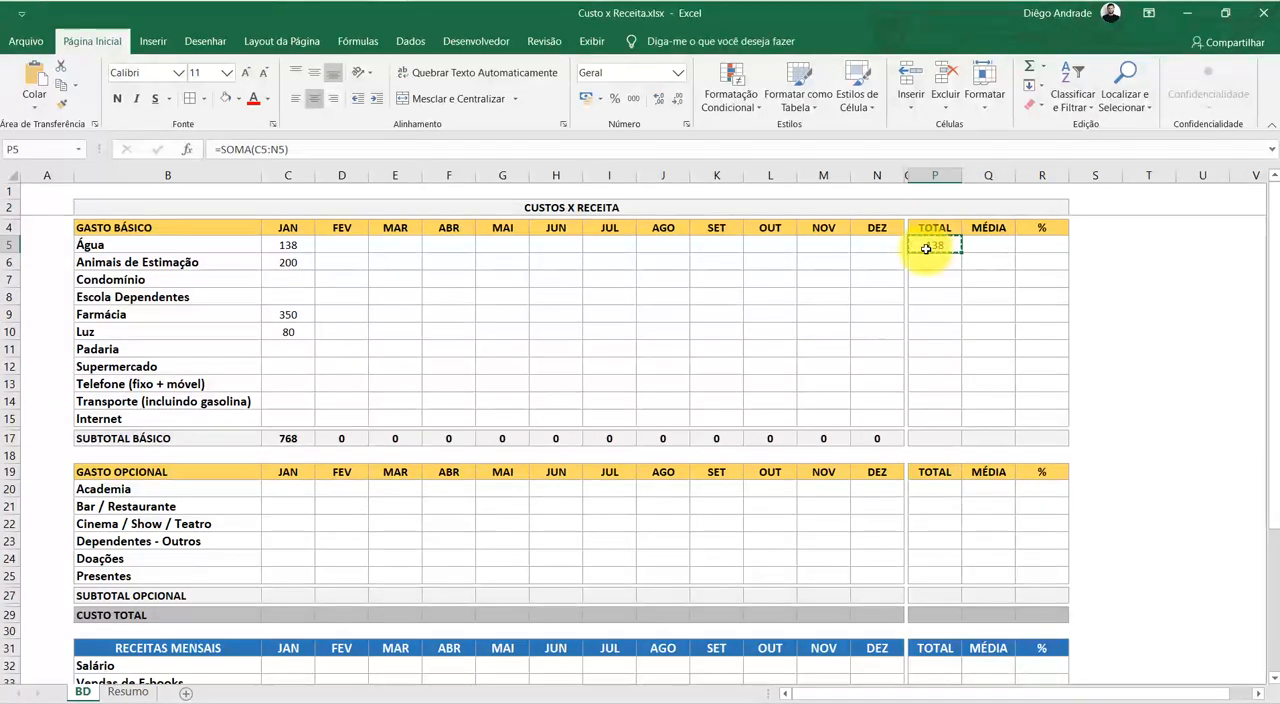
key("shift+Down")
key("shift+Down")
key("shift+Down")
key("shift+Down")
key("shift+Down")
key("shift+Down")
key("shift+Down")
key("shift+Down")
key("shift+Down")
key("shift+Down")
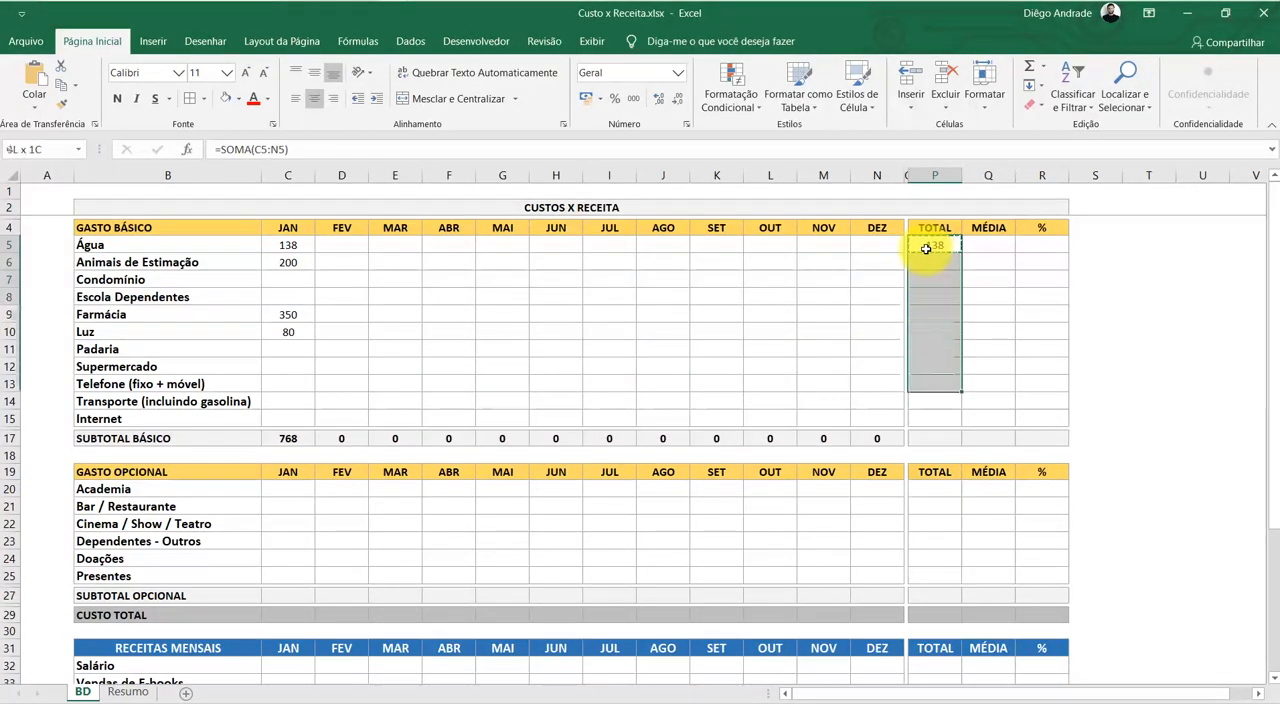
key("ctrl+v")
key("Escape")
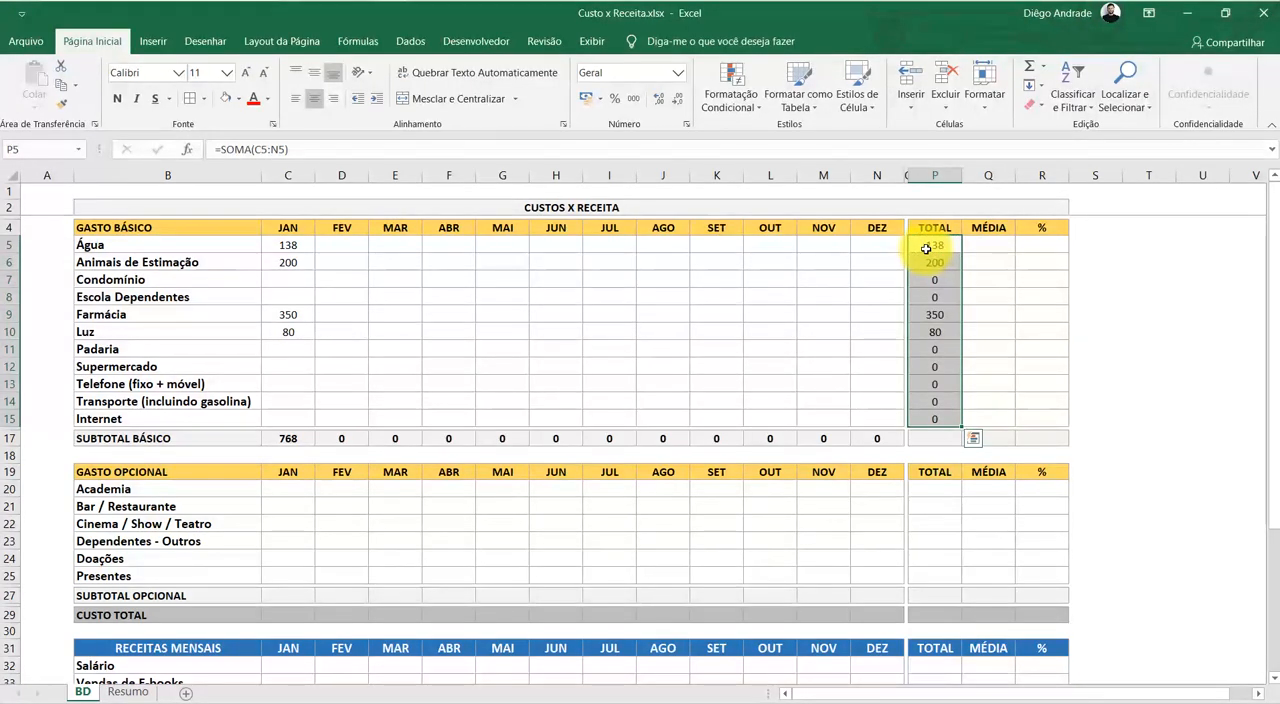
Examine the TOTAL column and the monthly subtotals row as possible sources for the SUBTOTAL BÁSICO total in P17
left_click(925, 438)
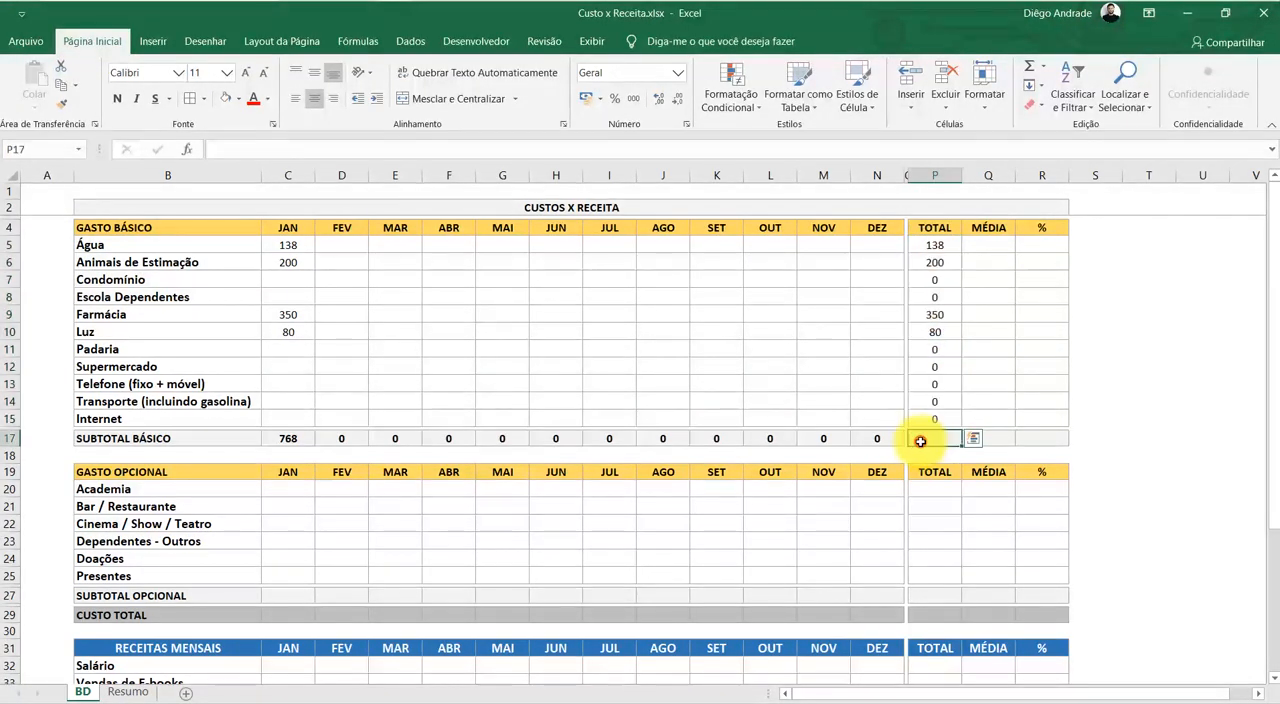
left_click_drag(934, 418, 940, 245)
left_click_drag(870, 439, 288, 437)
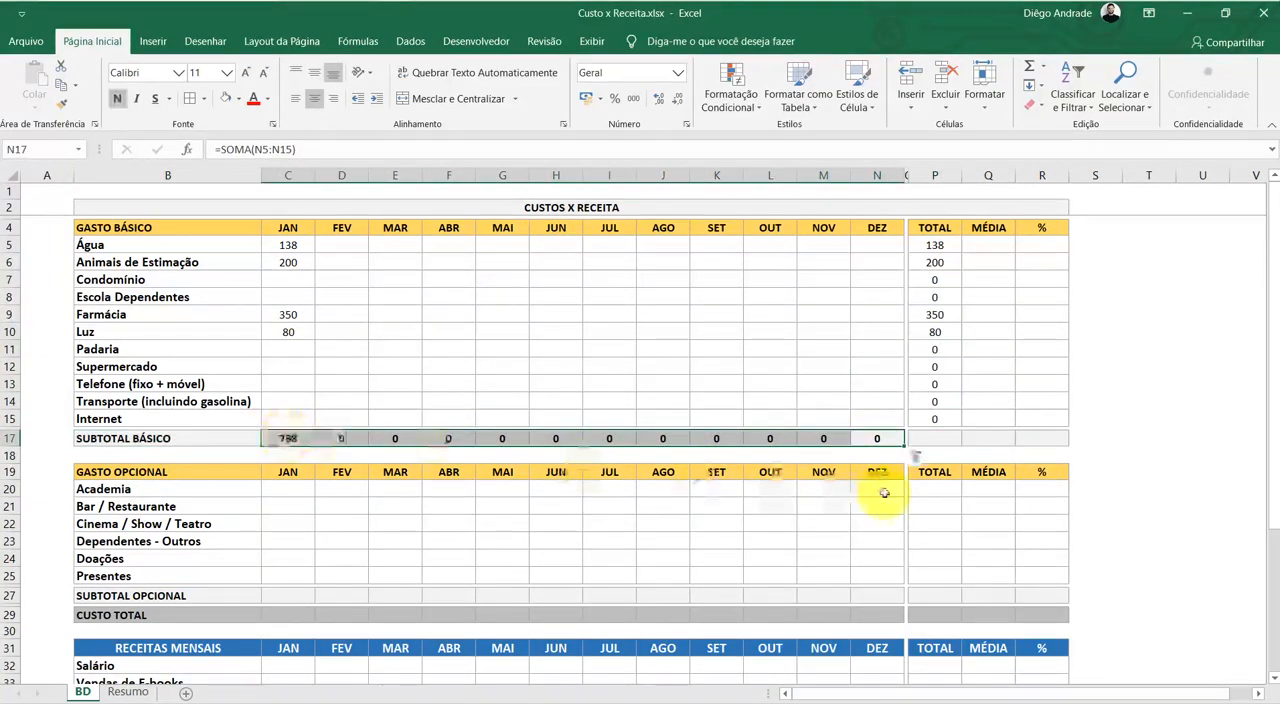
left_click(933, 436)
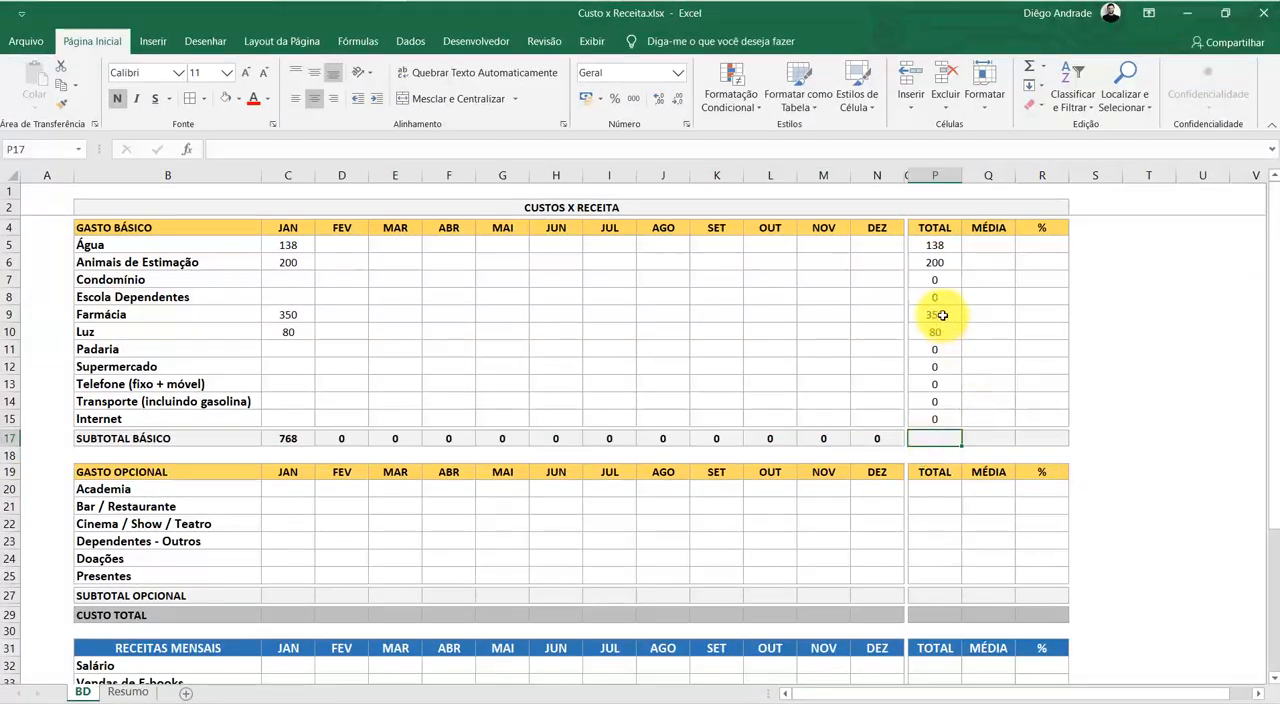
Try the range D9:N9 in the Farmácia TOTAL formula in P9 and restore the original range
double_click(942, 315)
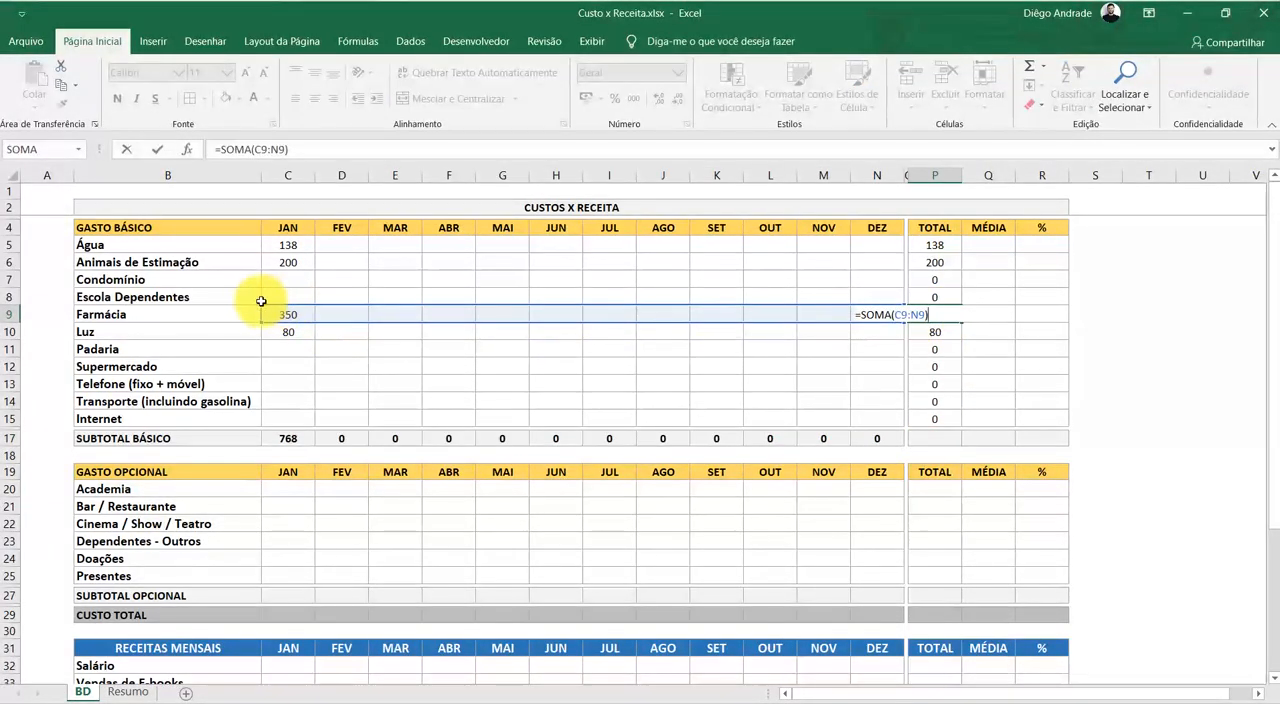
left_click_drag(262, 305, 295, 306)
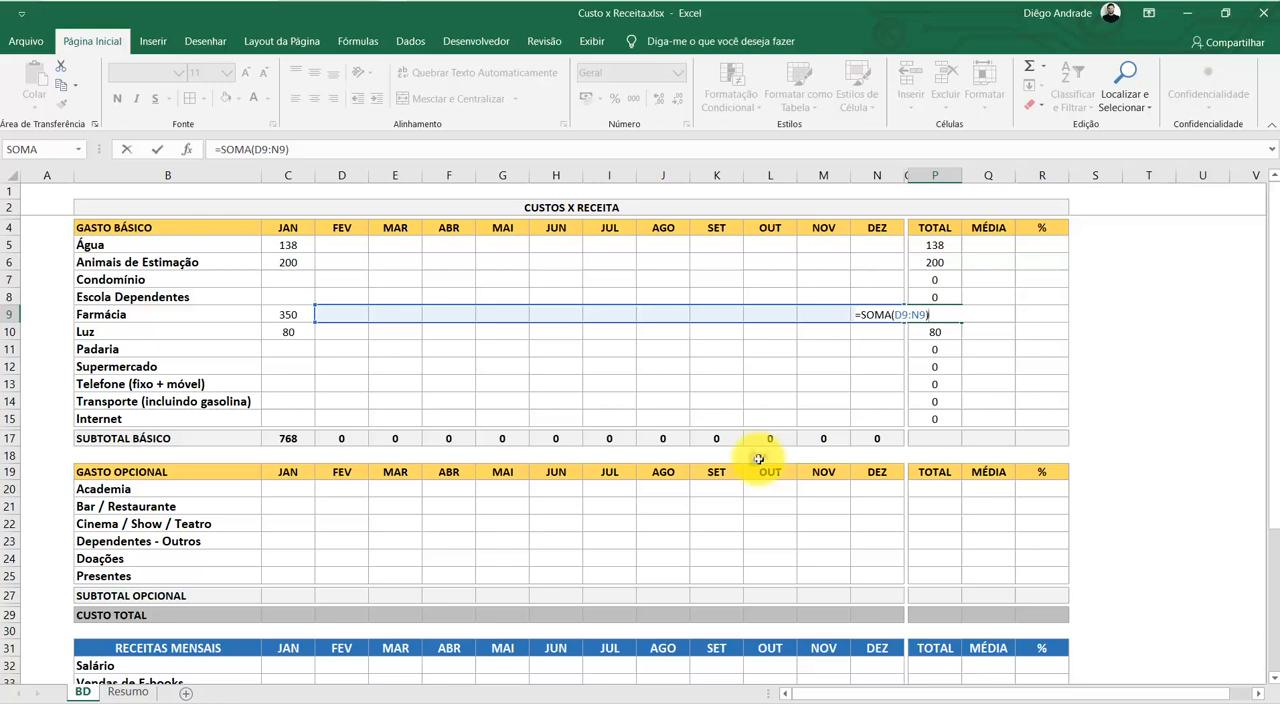
key("ctrl+z")
key("Return")
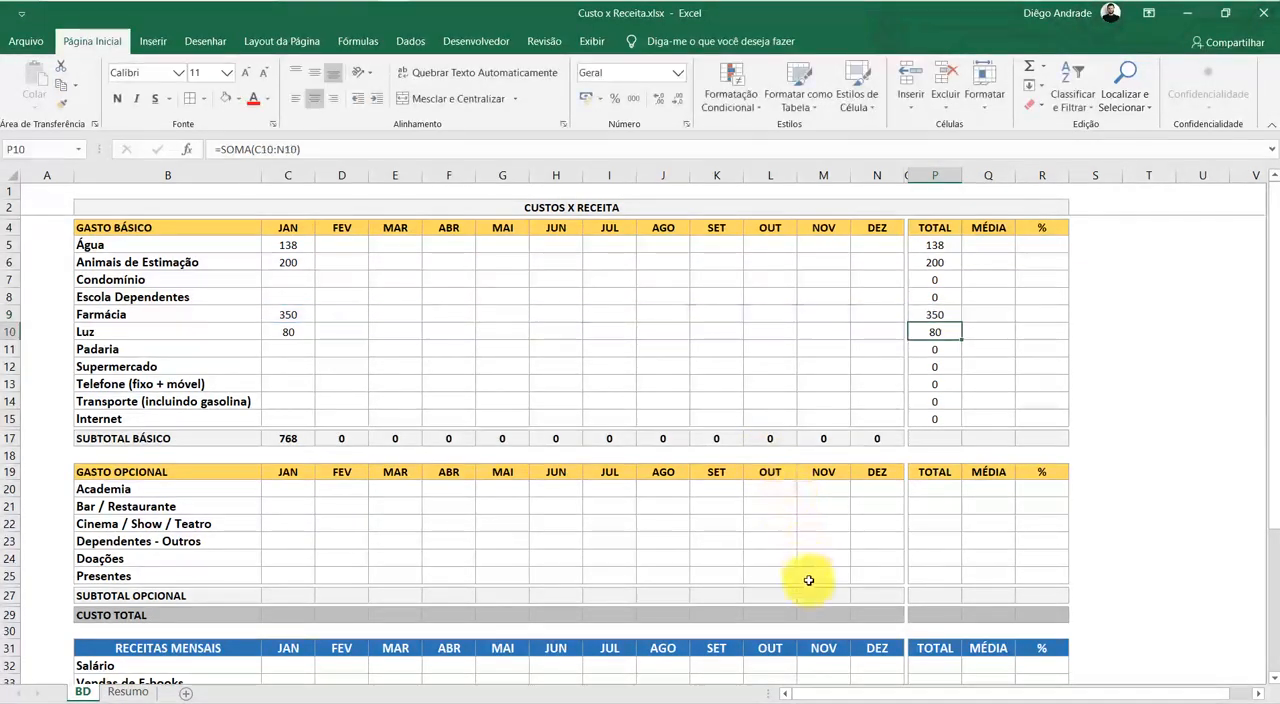
Enter the formula =SOMA(P5:P15) in P17 as the yearly TOTAL for SUBTOTAL BÁSICO
left_click(943, 438)
type("=soma")
key("Tab")
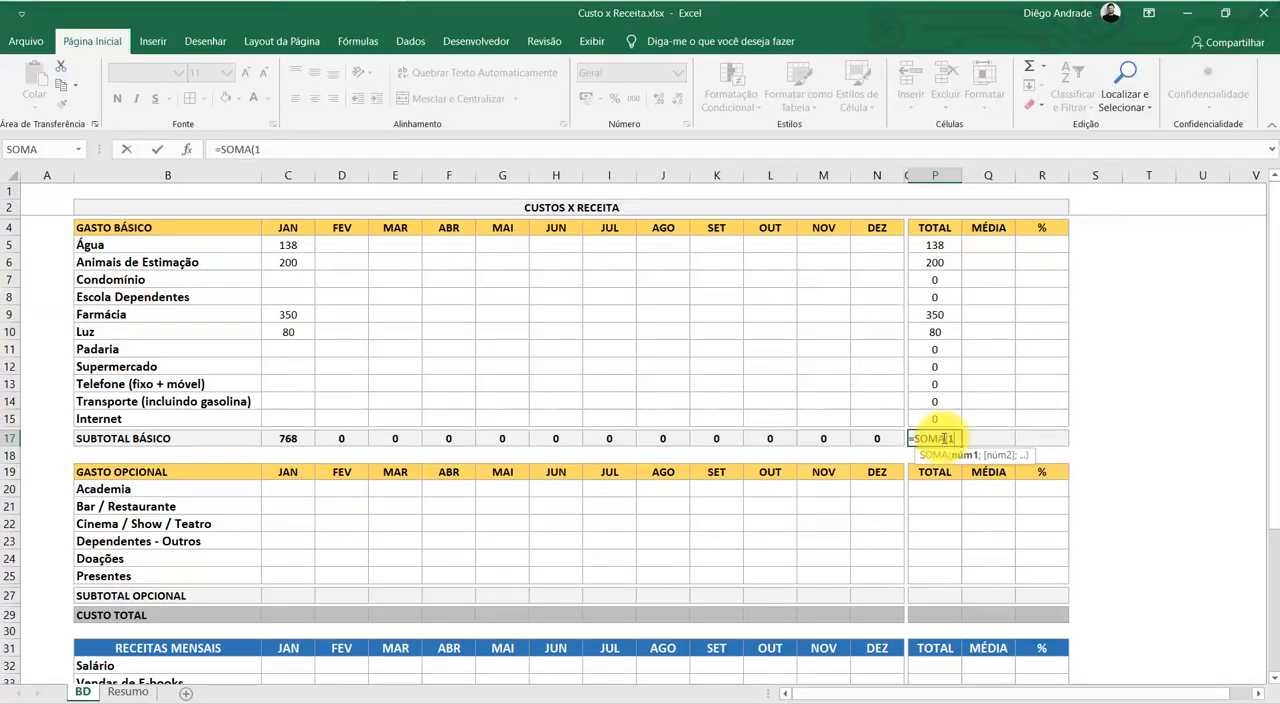
key("Up")
key("shift+Up")
key("shift+Up")
key("shift+Up")
key("shift+Up")
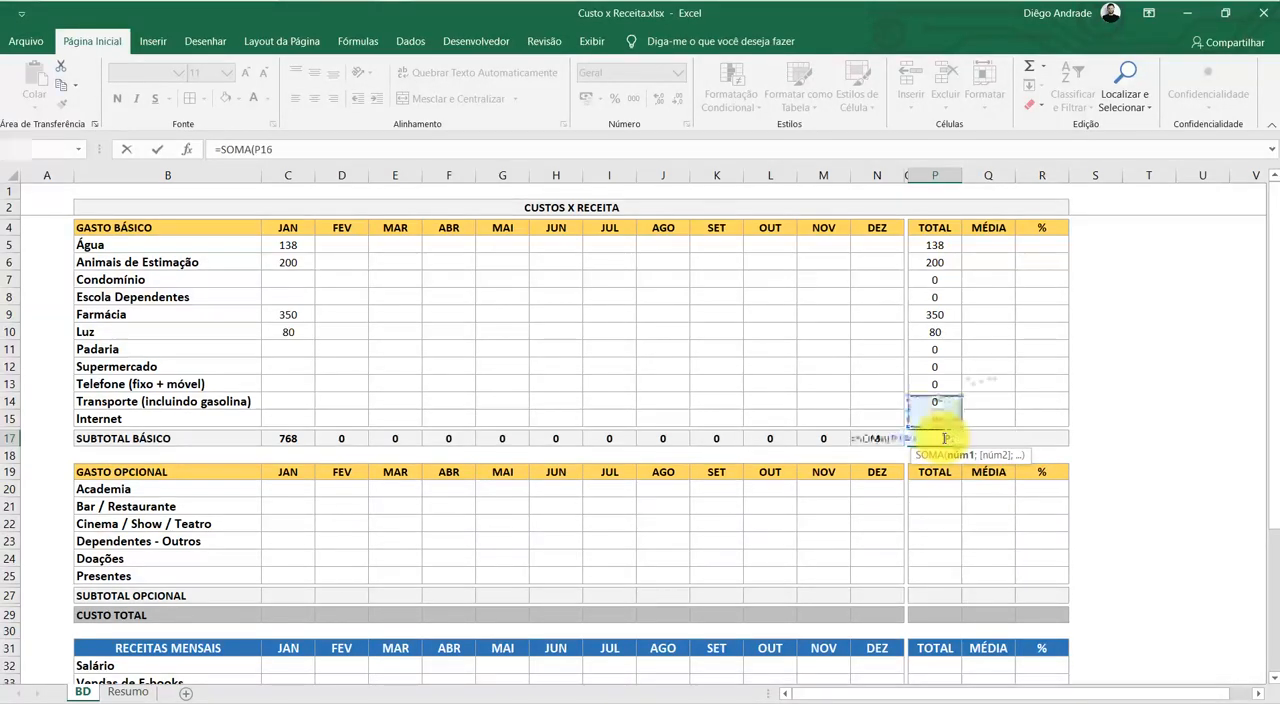
key("shift+Up")
key("shift+Up")
key("shift+Up")
key("shift+Up")
key("shift+Up")
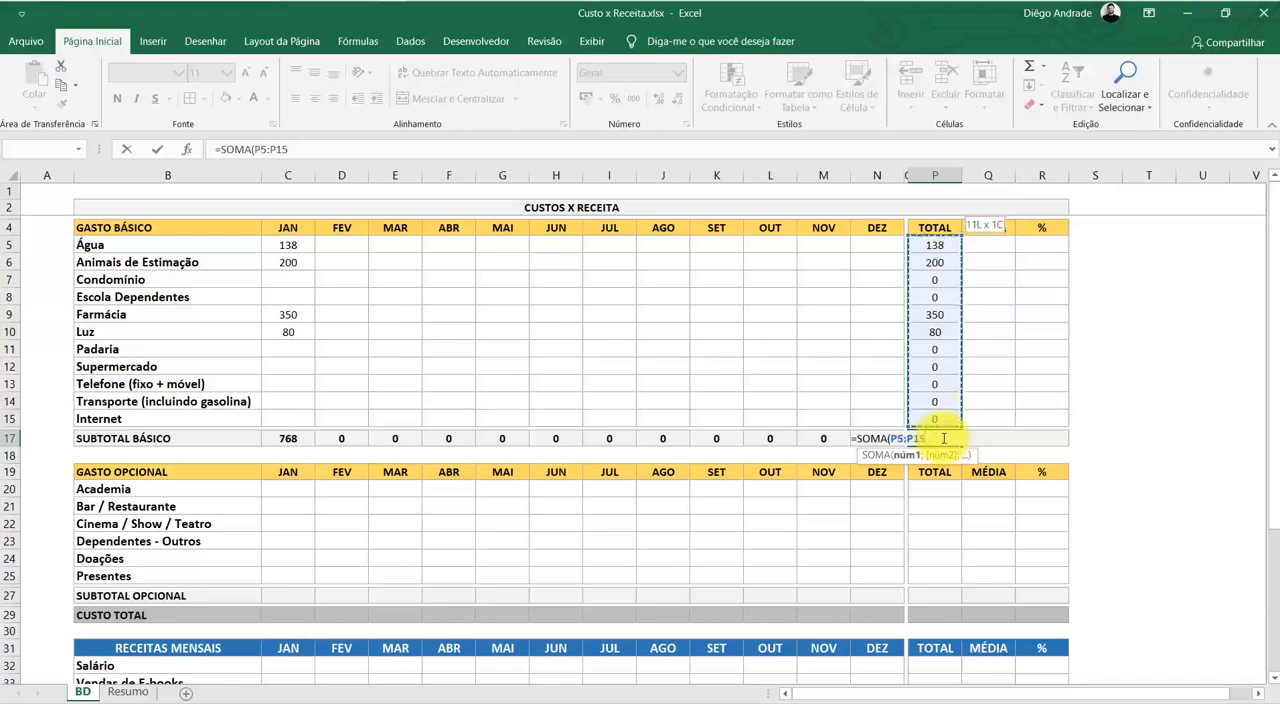
key("Return")
left_click(942, 438)
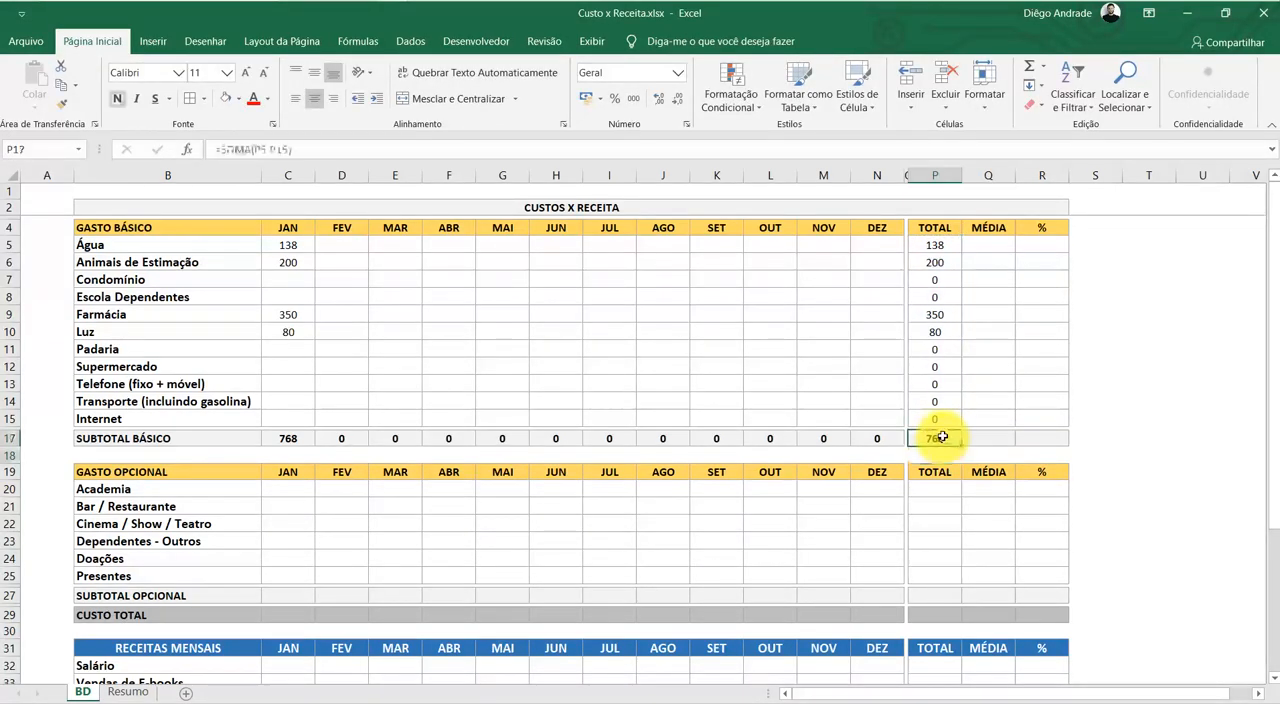
Examine the GASTO BÁSICO monthly amounts, the TOTAL column and the empty MÉDIA and % columns
left_click(1078, 338)
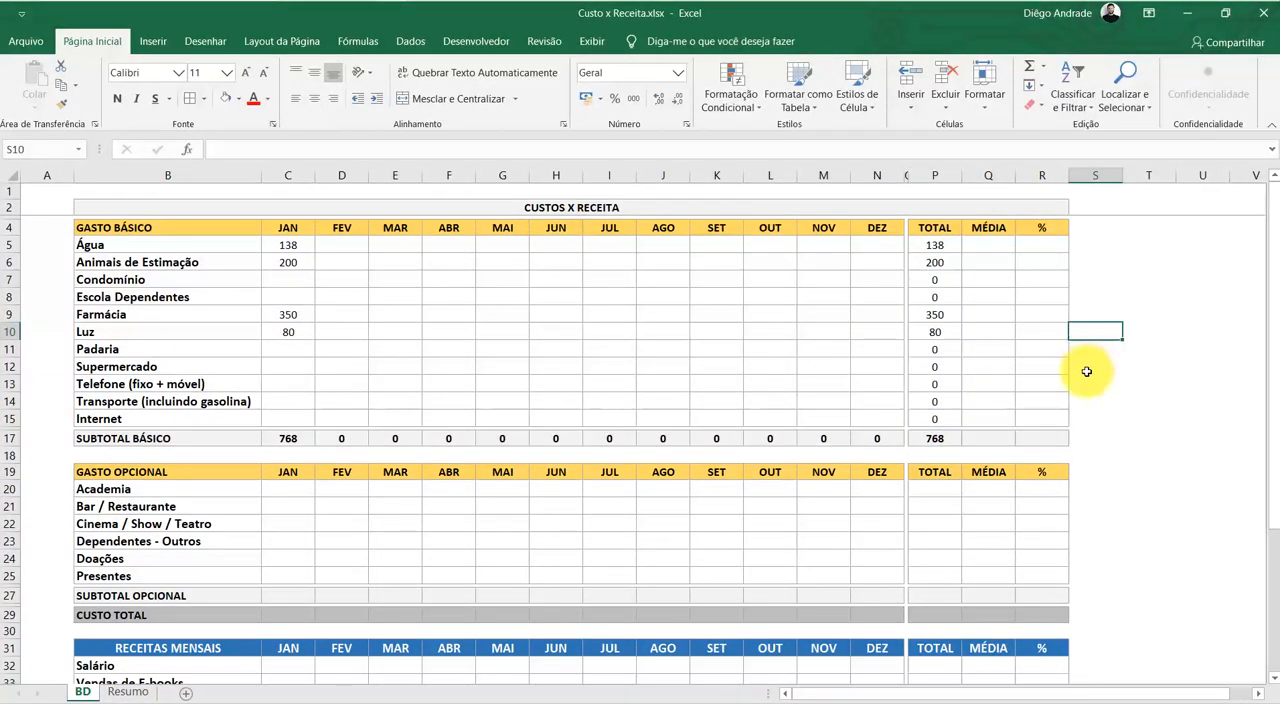
left_click(984, 331)
left_click(969, 399)
left_click(1003, 296)
left_click(987, 246)
left_click(1006, 384)
left_click(929, 437)
left_click(983, 283)
left_click(292, 246)
left_click_drag(296, 252, 868, 419)
left_click(780, 330)
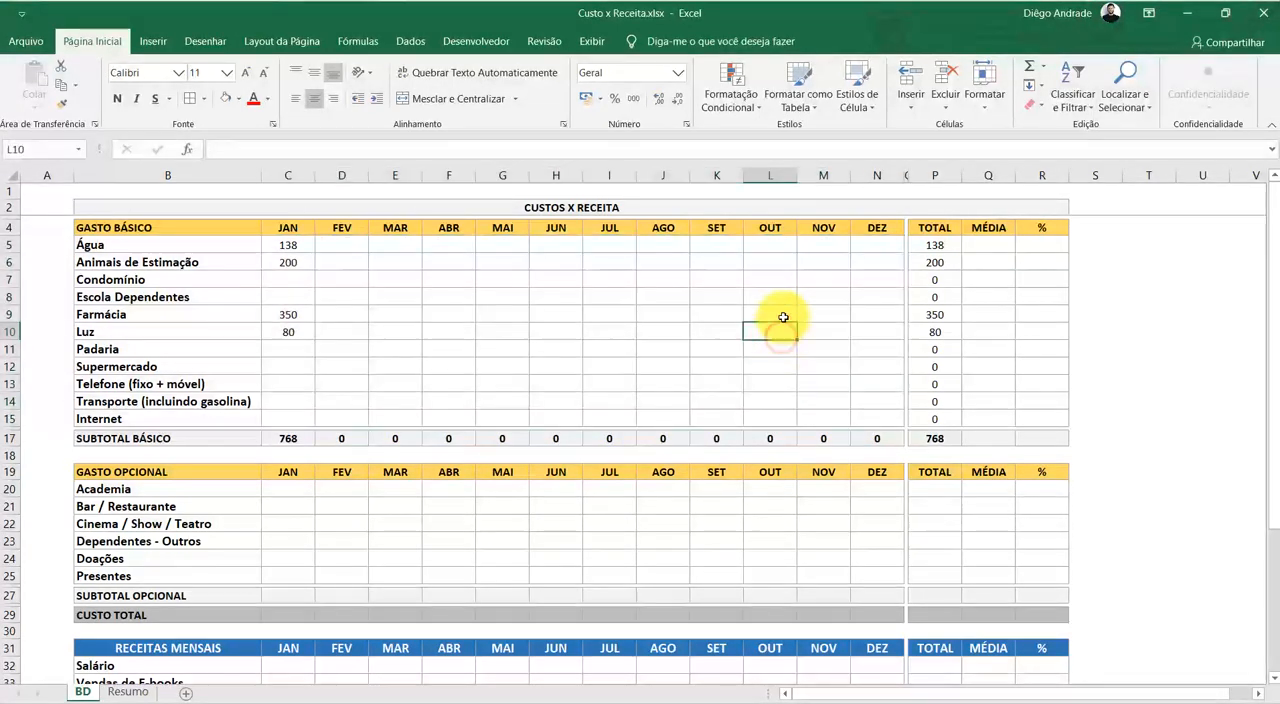
left_click(1043, 262)
Enter the formula =MÉDIA(C5:N5) in Q5 as the monthly average for Água
left_click(989, 249)
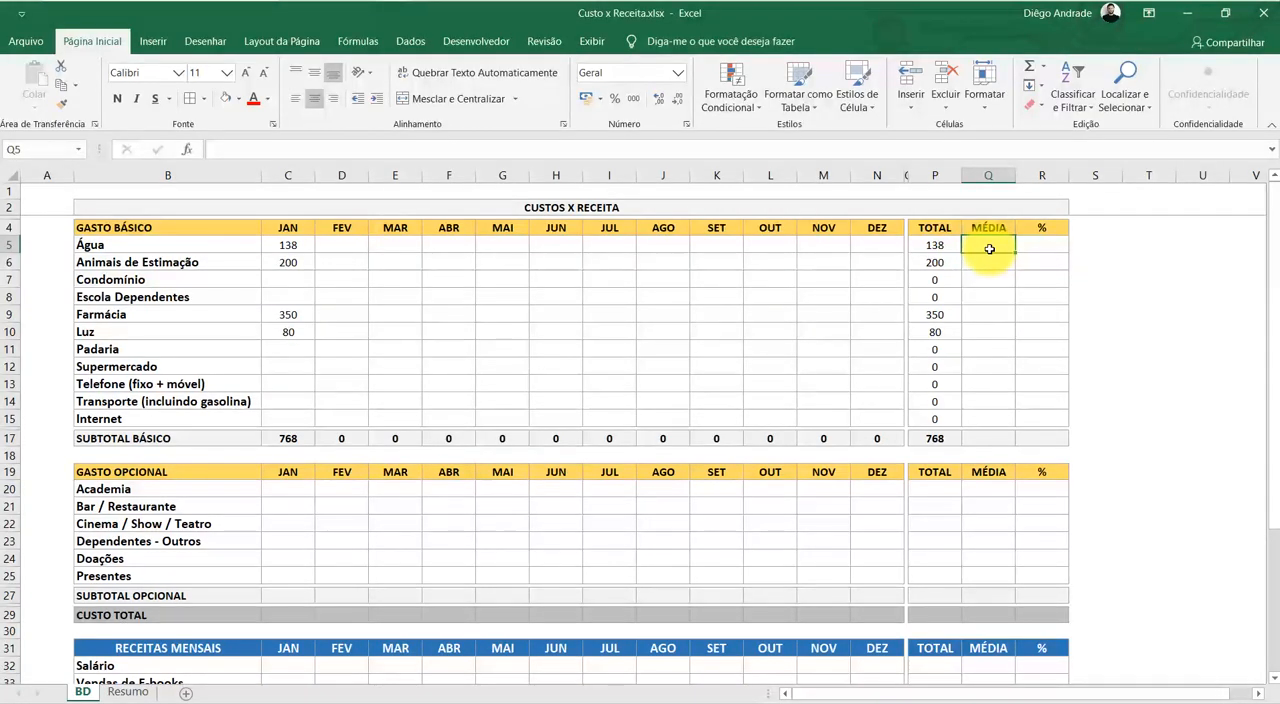
type("=MÉ")
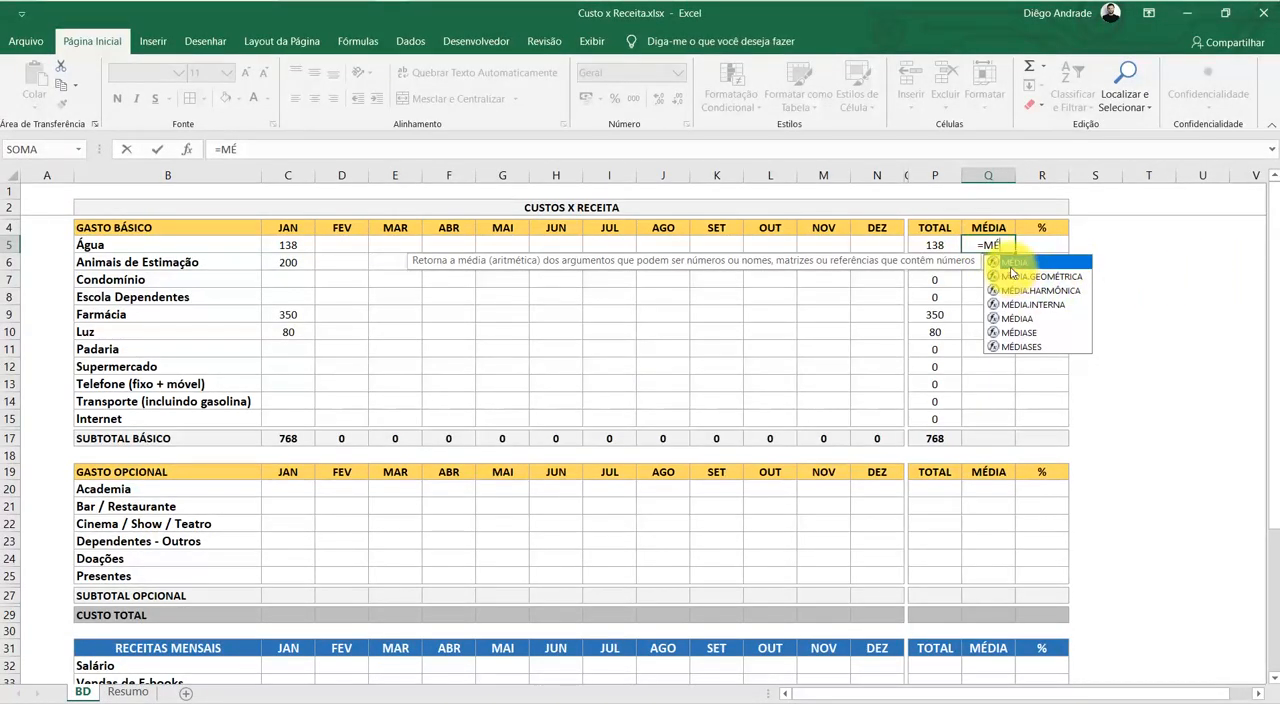
double_click(1011, 266)
left_click_drag(890, 246, 290, 246)
key("Return")
key("Up")
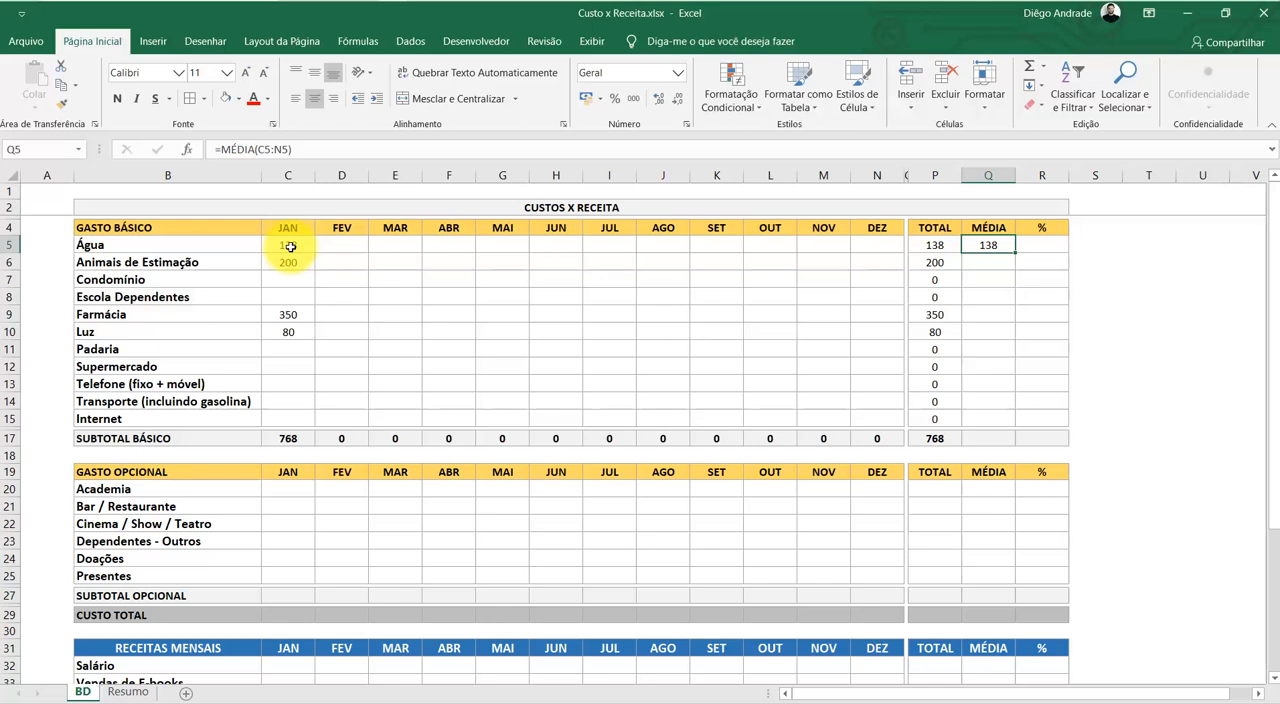
Copy Água's January amount of 138 into February through November (D5:M5) and check the MÉDIA formula in Q5
key("Left")
key("Left")
key("Home")
key("Right")
key("Right")
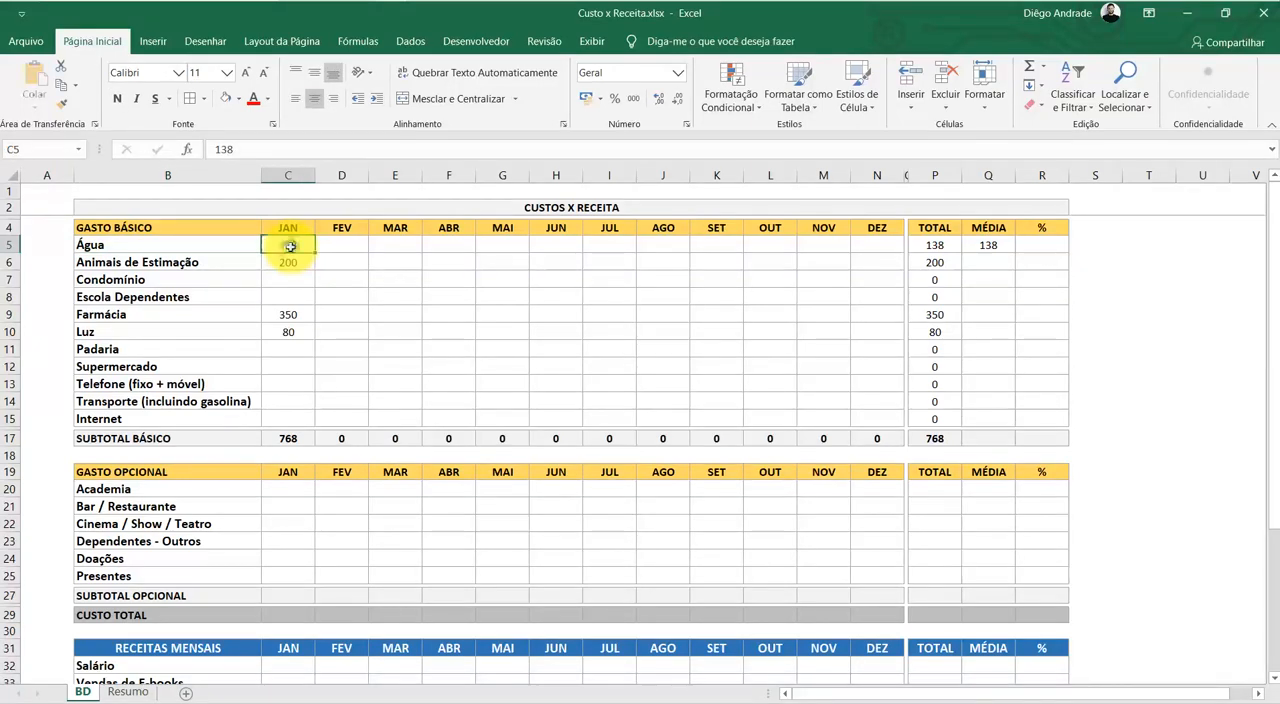
key("shift+Right")
key("shift+Right")
key("shift+Right")
key("shift+Right")
key("shift+Right")
key("shift+Right")
key("shift+Right")
key("shift+Right")
key("shift+Right")
key("shift+Right")
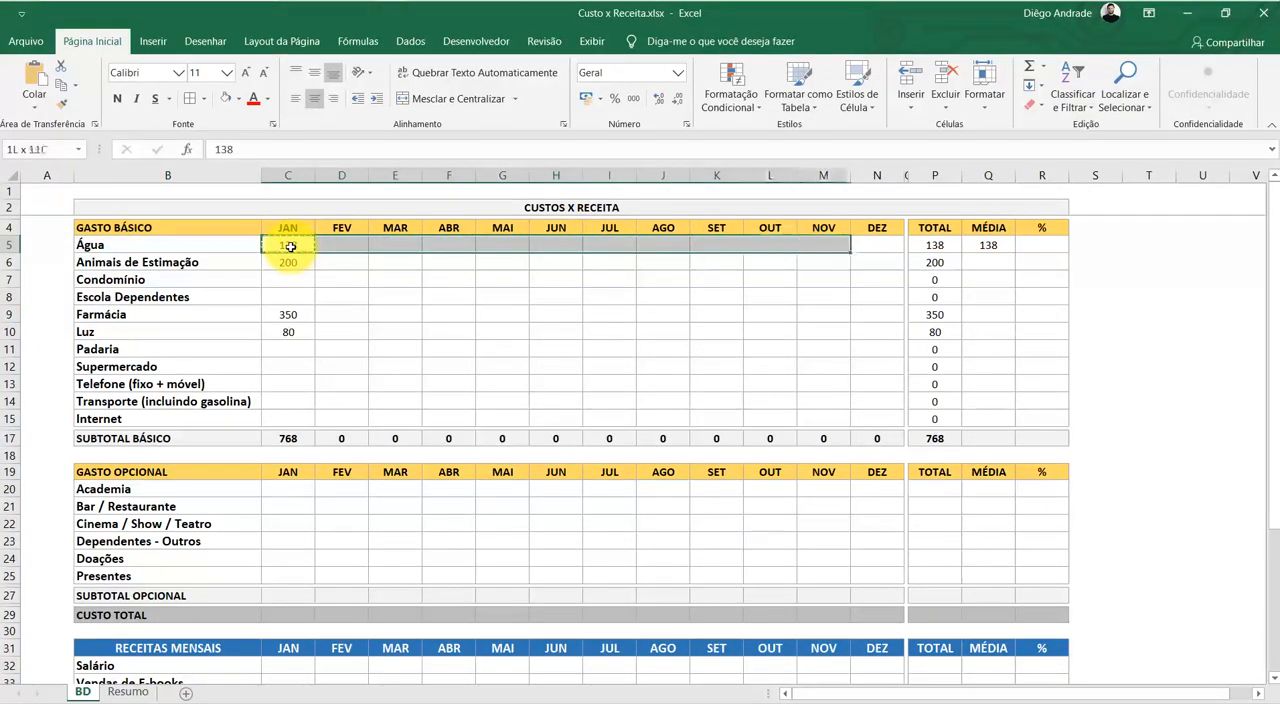
key("Return")
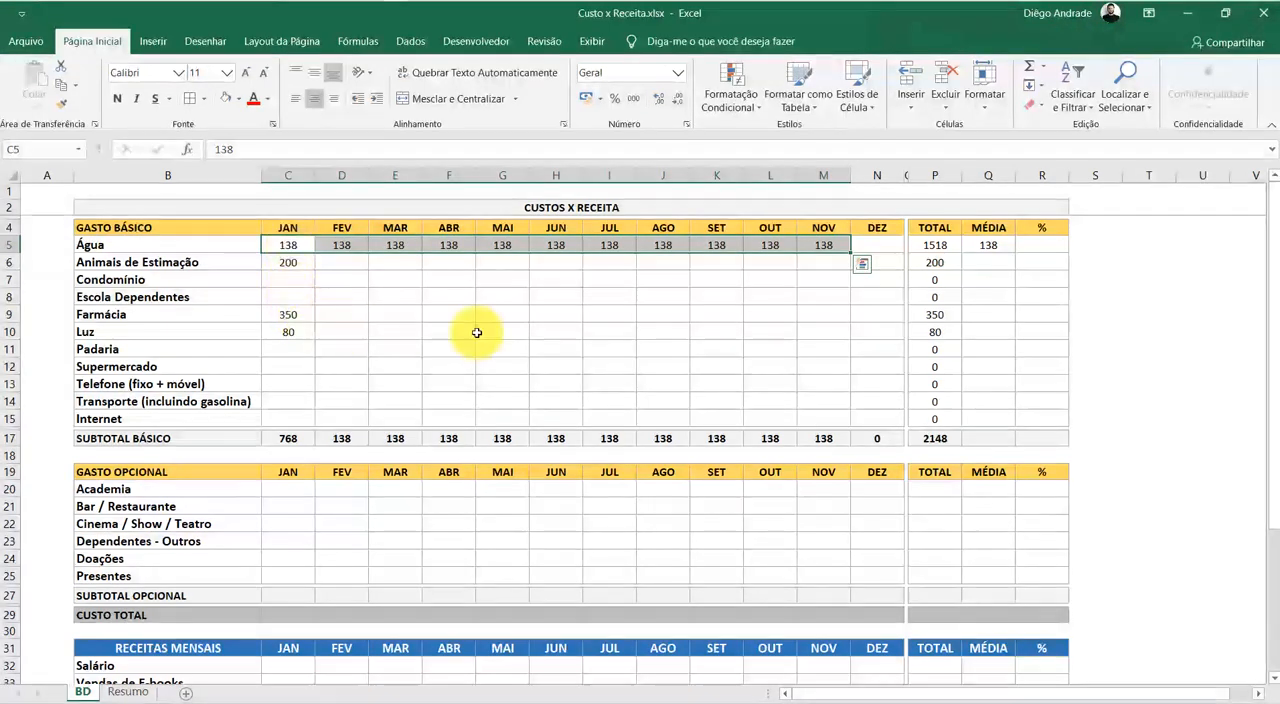
left_click(822, 316)
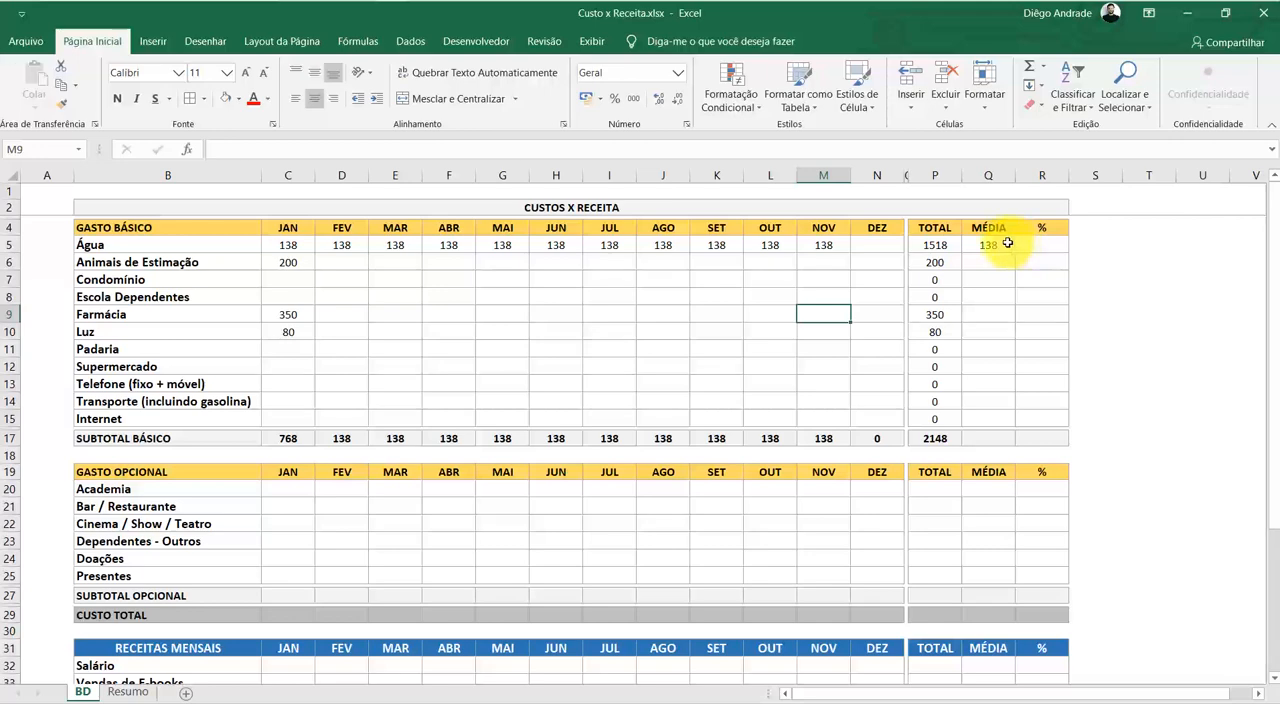
double_click(1005, 244)
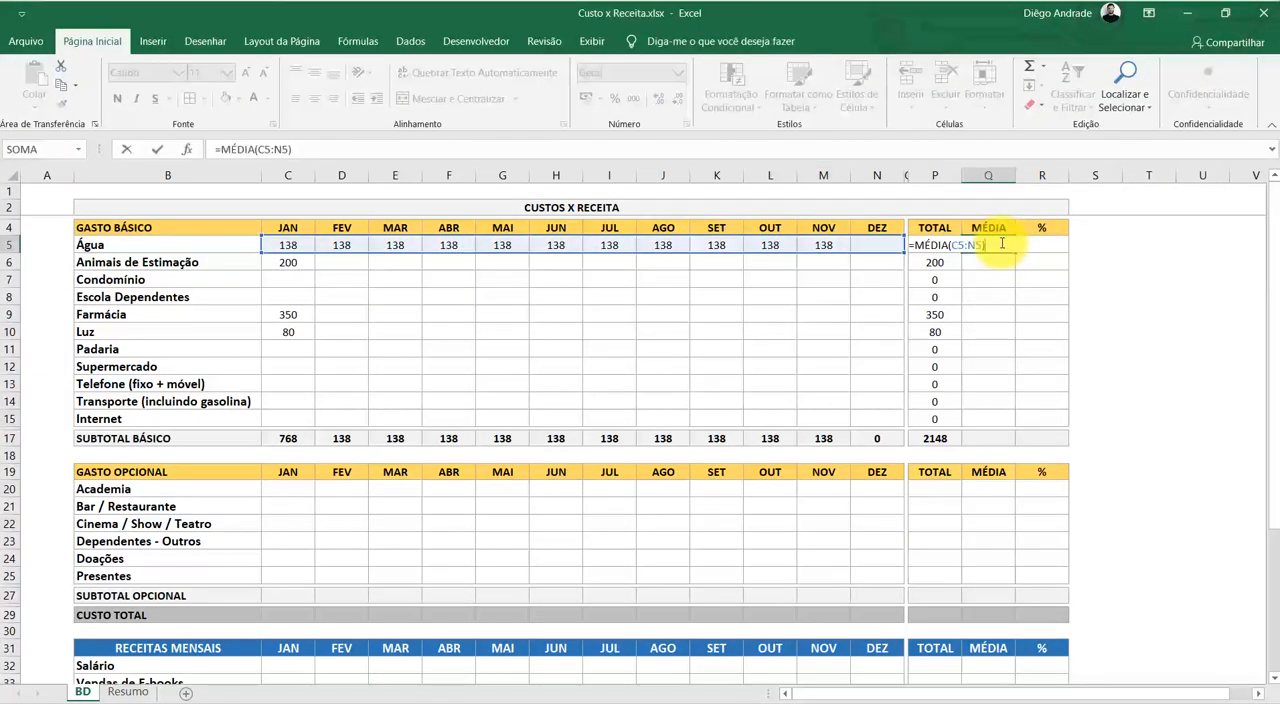
key("Return")
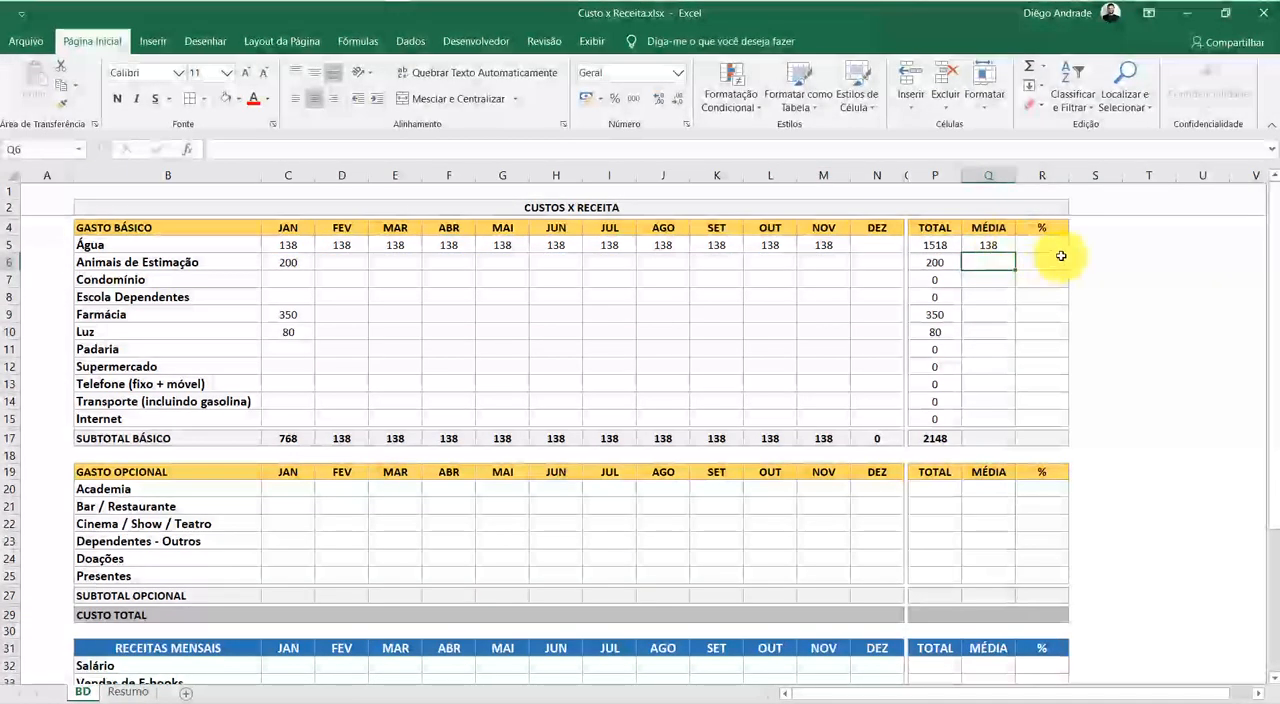
Copy Água's November amount into December in N5
left_click(838, 246)
key("ctrl+c")
key("Right")
key("Return")
left_click(948, 297)
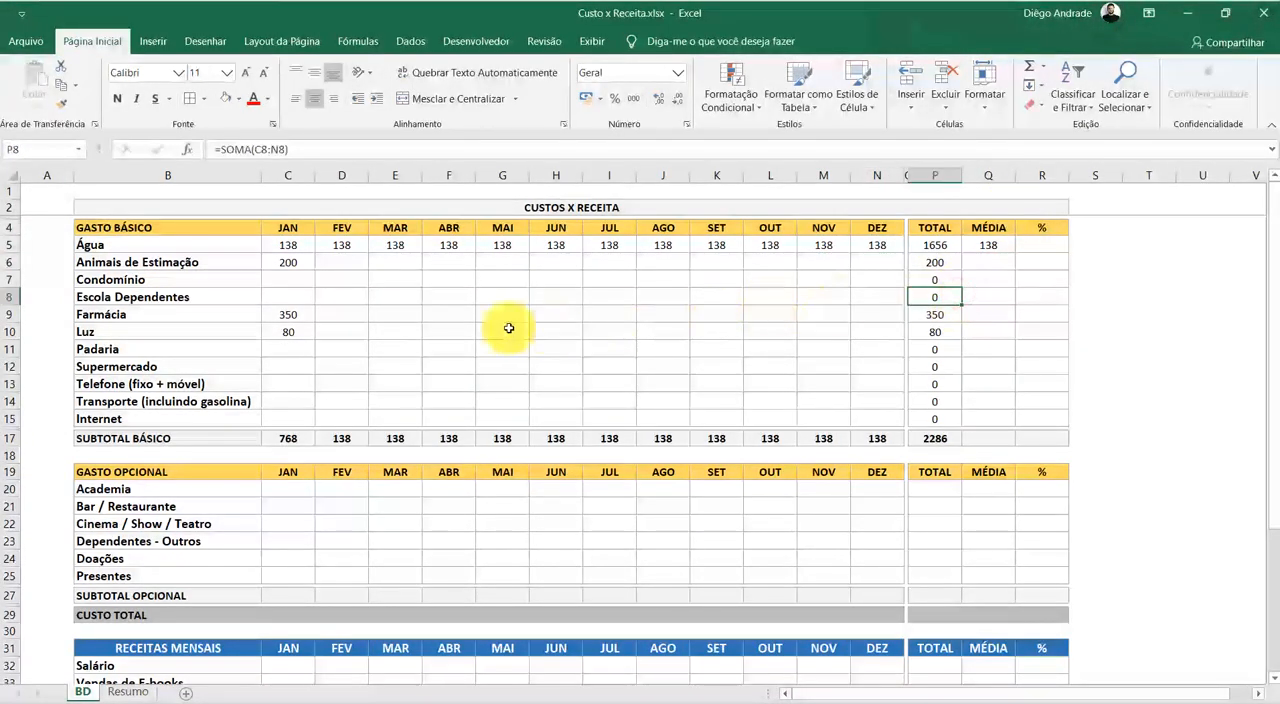
Examine the Água TOTAL formula in P5 and the twelve monthly amounts it sums
left_click(1133, 246)
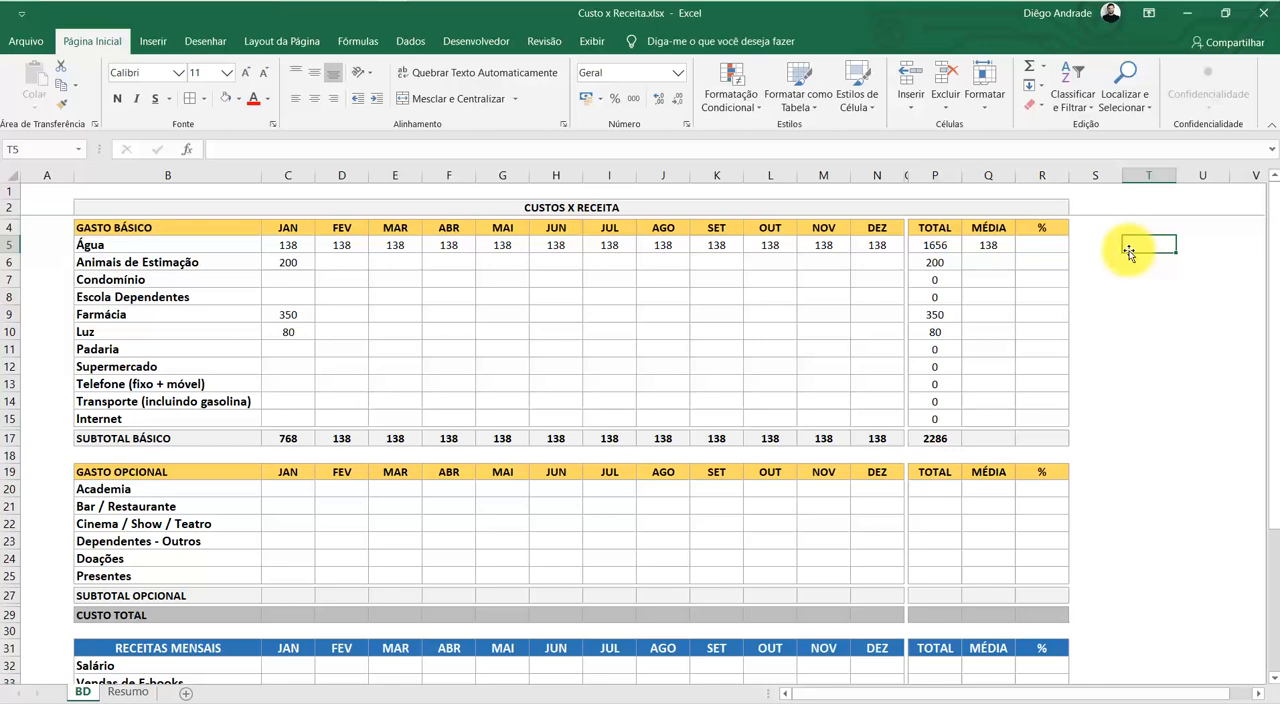
double_click(933, 246)
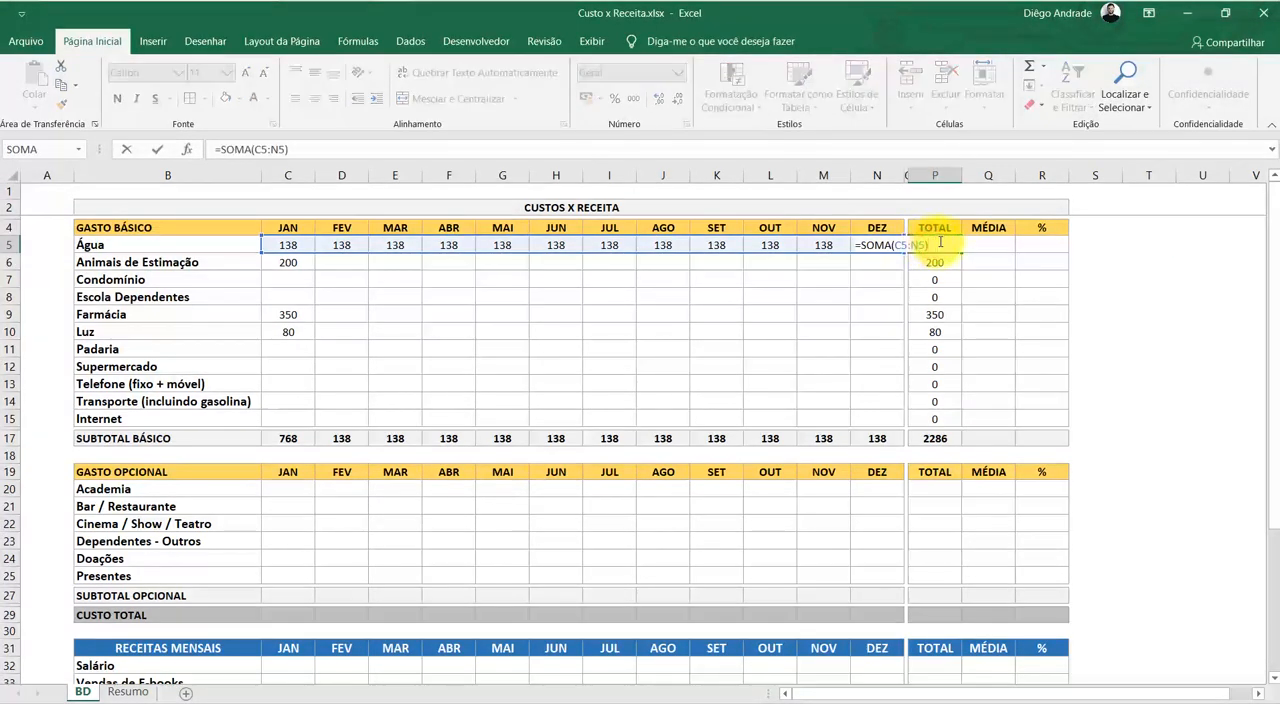
key("Return")
left_click(1080, 364)
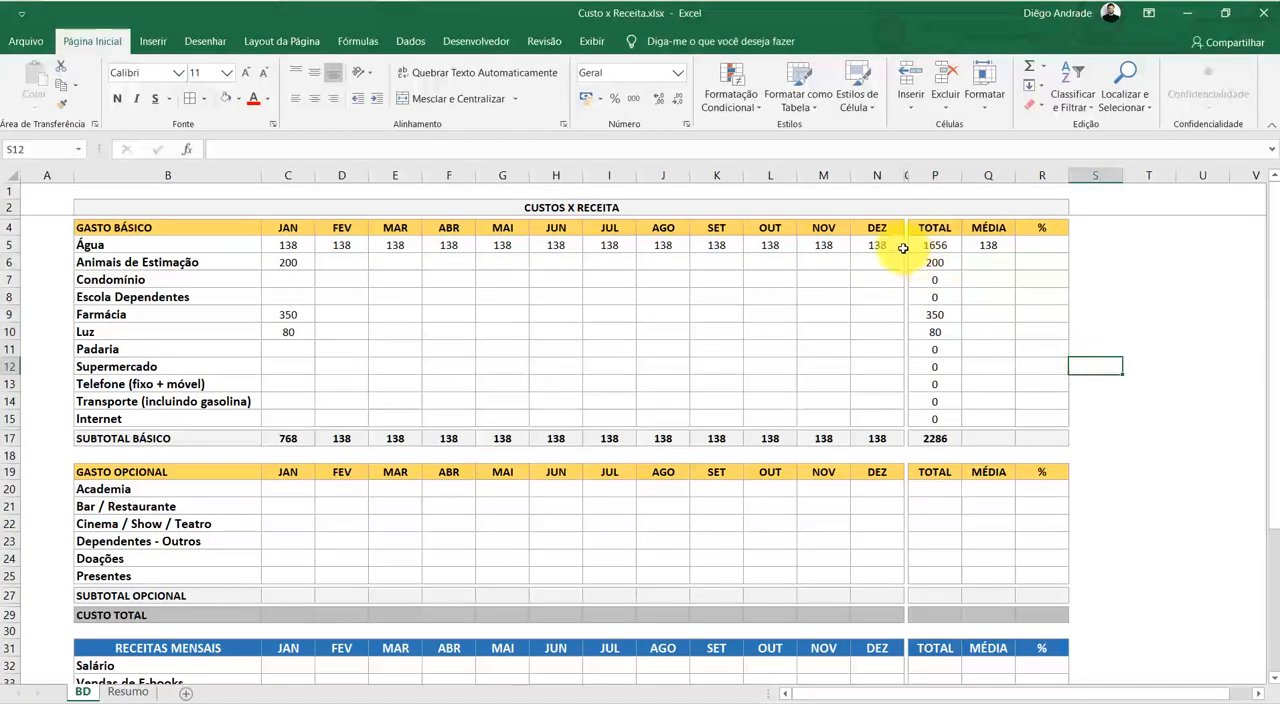
left_click(883, 245)
left_click_drag(883, 245, 286, 245)
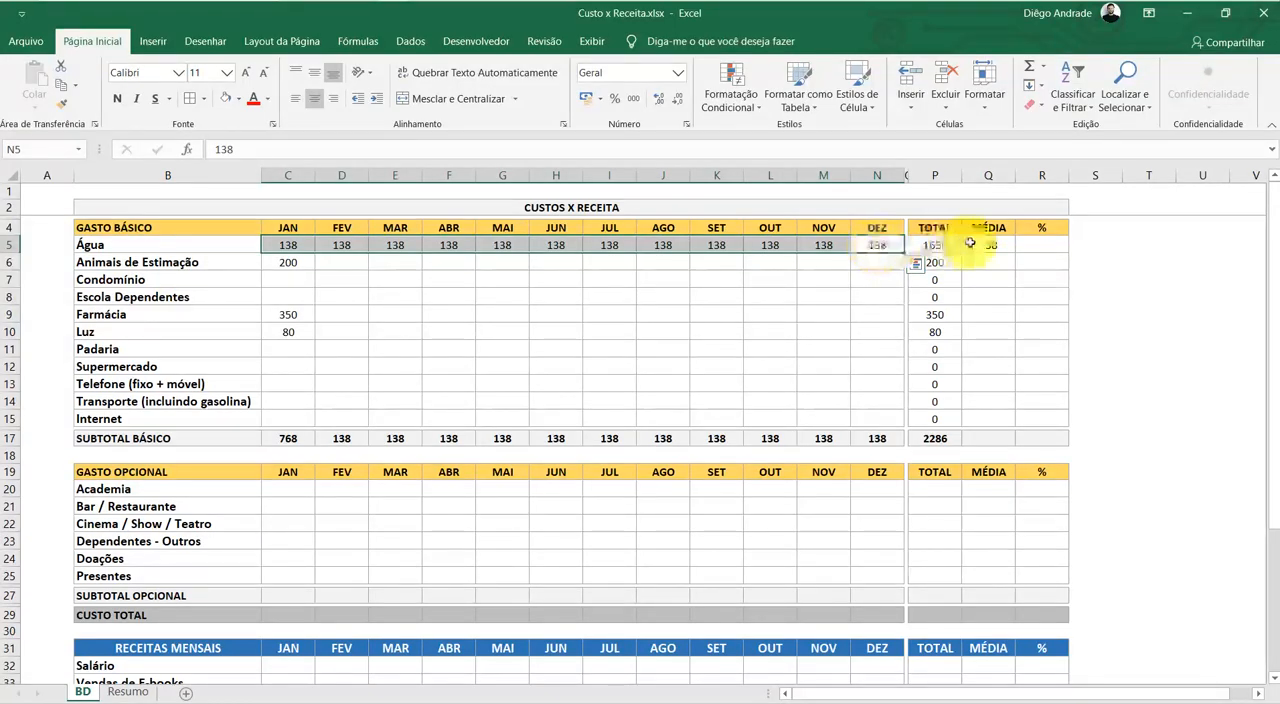
Enter the check formula =P5/12 in S5 and compare it with the Água MÉDIA formula in Q5
left_click(1114, 243)
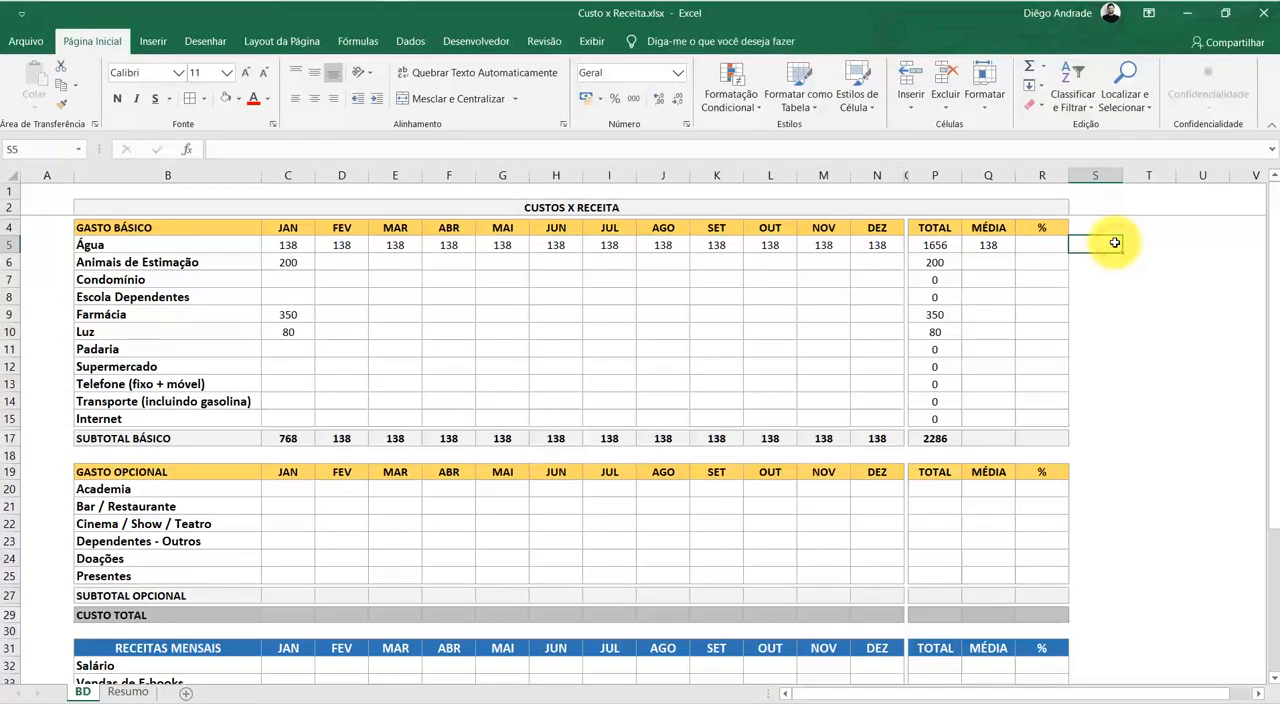
type("=")
key("Left")
key("Left")
key("Left")
key("Left")
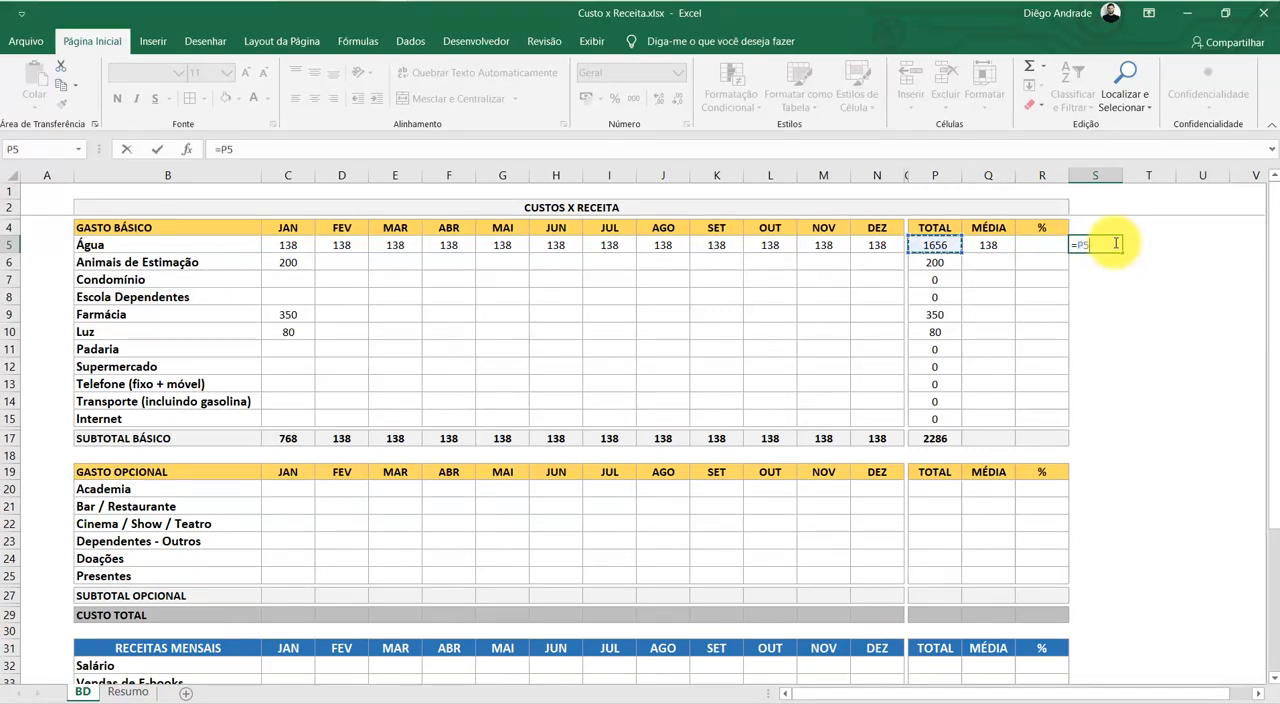
type("/12")
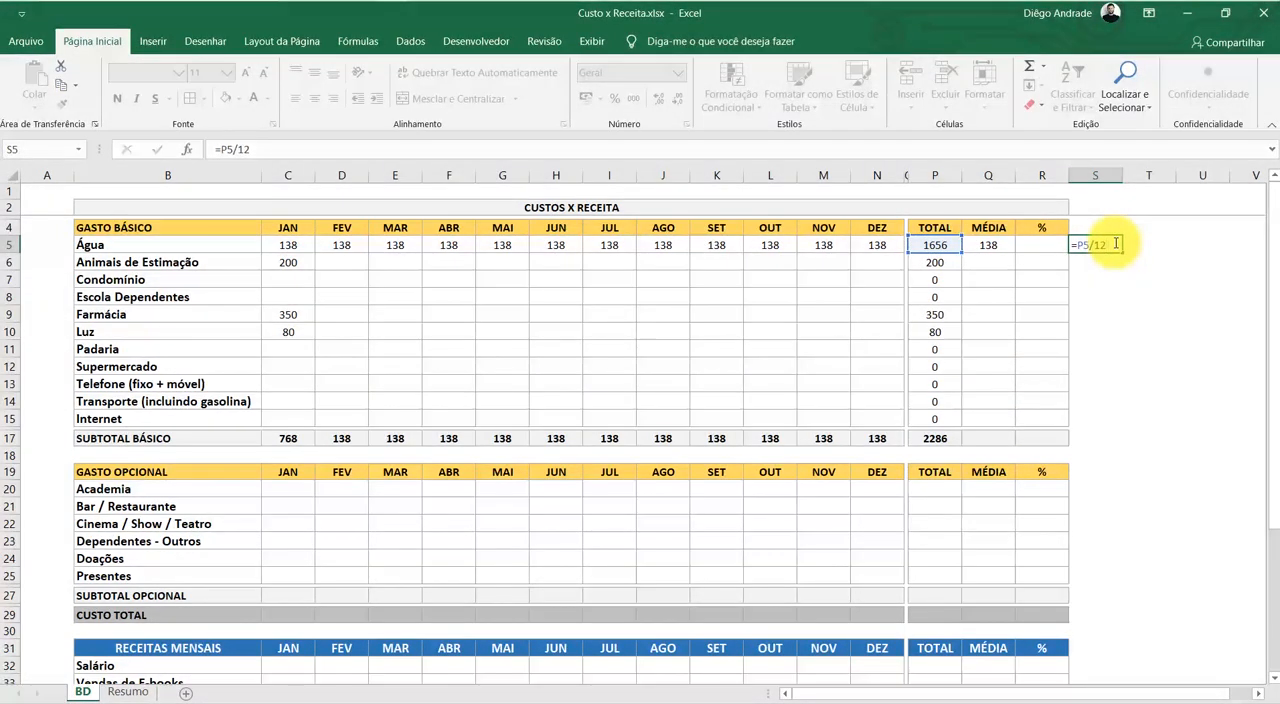
key("Return")
left_click(1100, 245)
left_click(988, 246)
left_click(1100, 248)
left_click(995, 248)
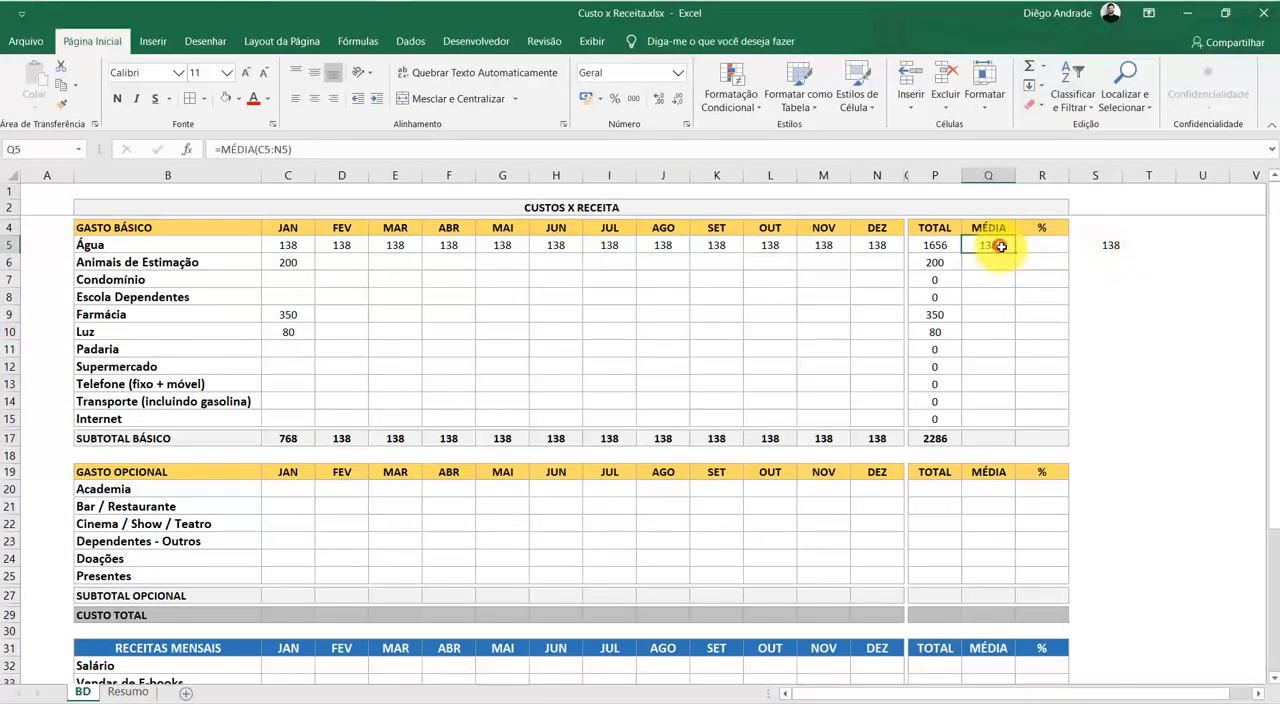
left_click(1108, 246)
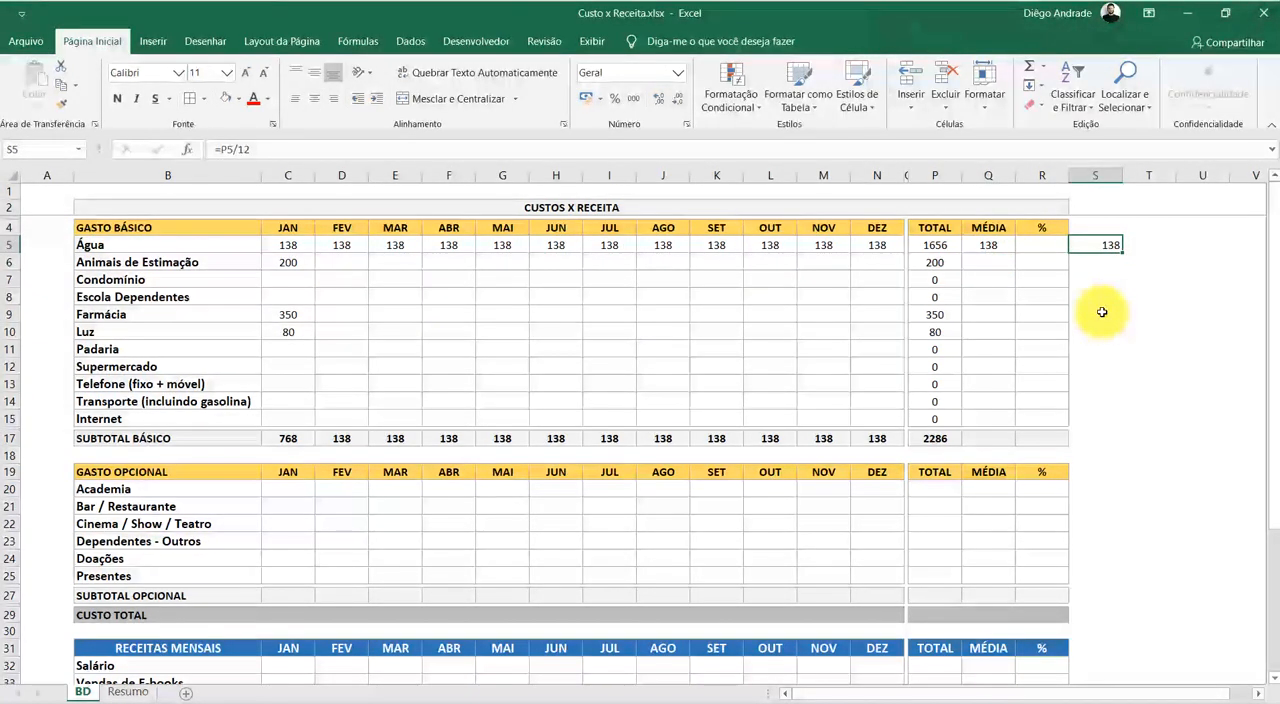
left_click(1108, 280)
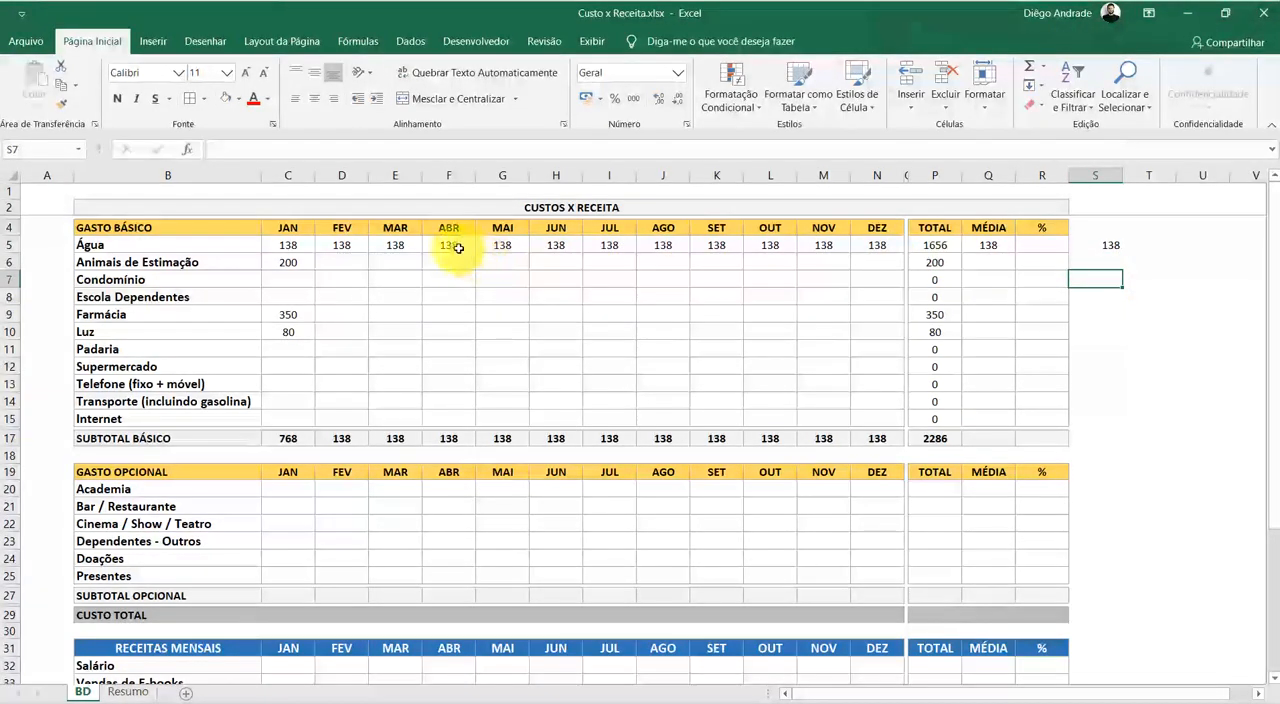
Set Água's December amount in N5 to 0
left_click(457, 248)
left_click(873, 249)
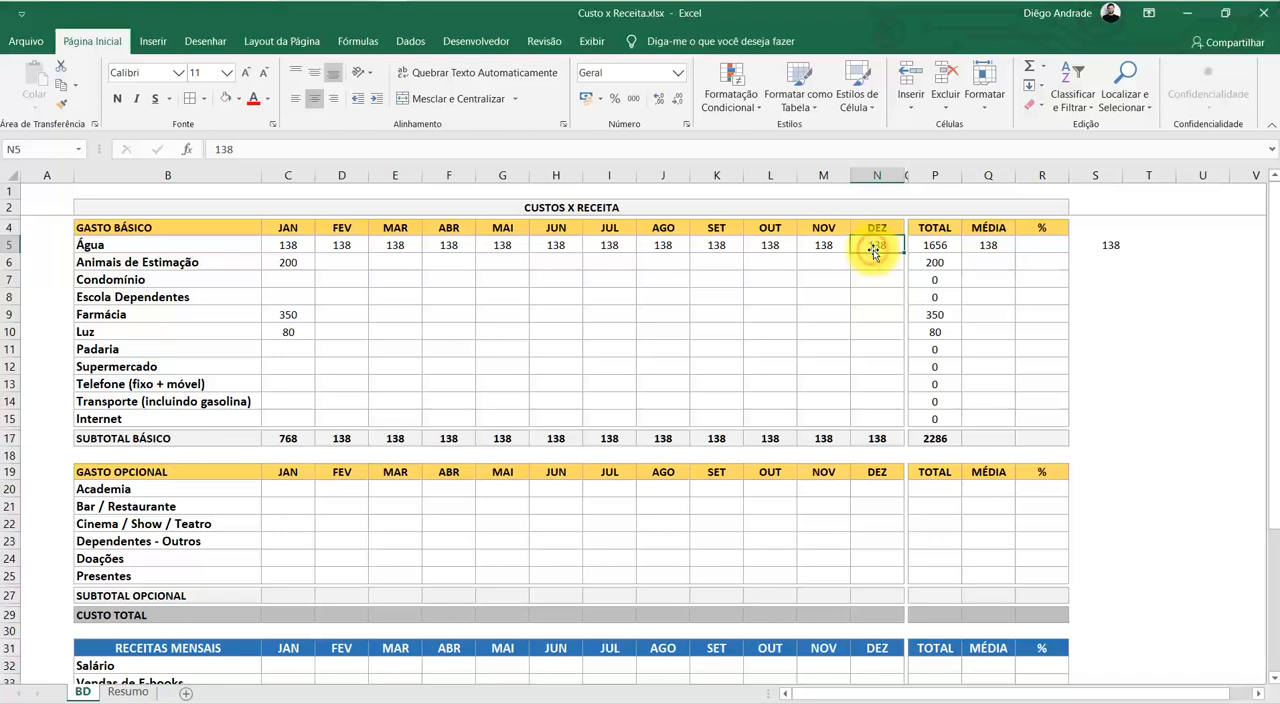
type("0")
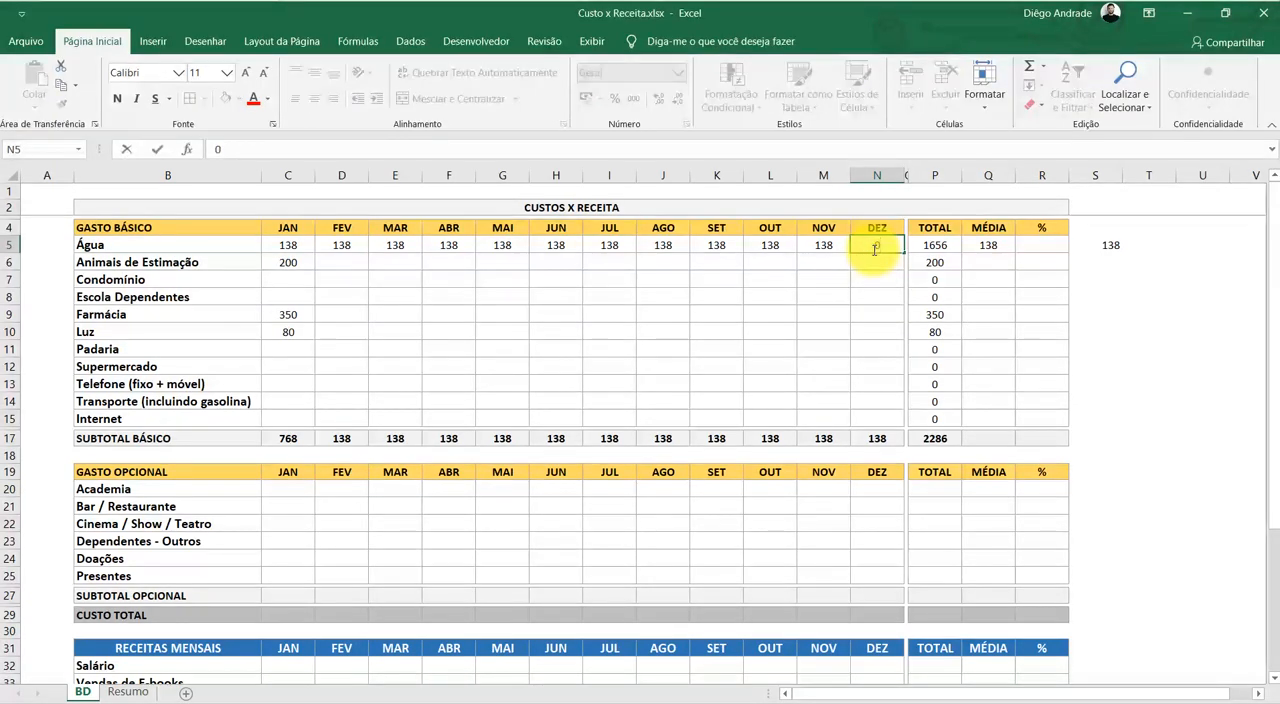
key("Return")
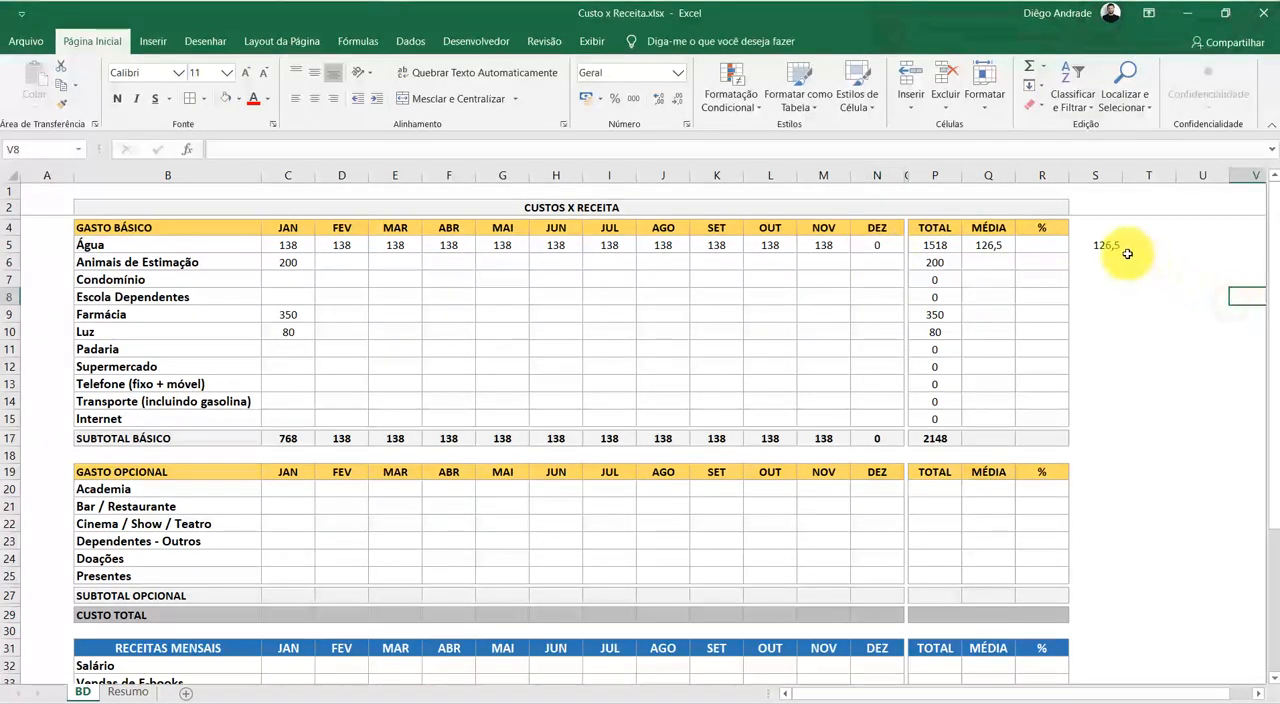
Clear the check formula from S5 and examine the Água MÉDIA formula in Q5 with its monthly amounts C5:N5
left_click(1118, 245)
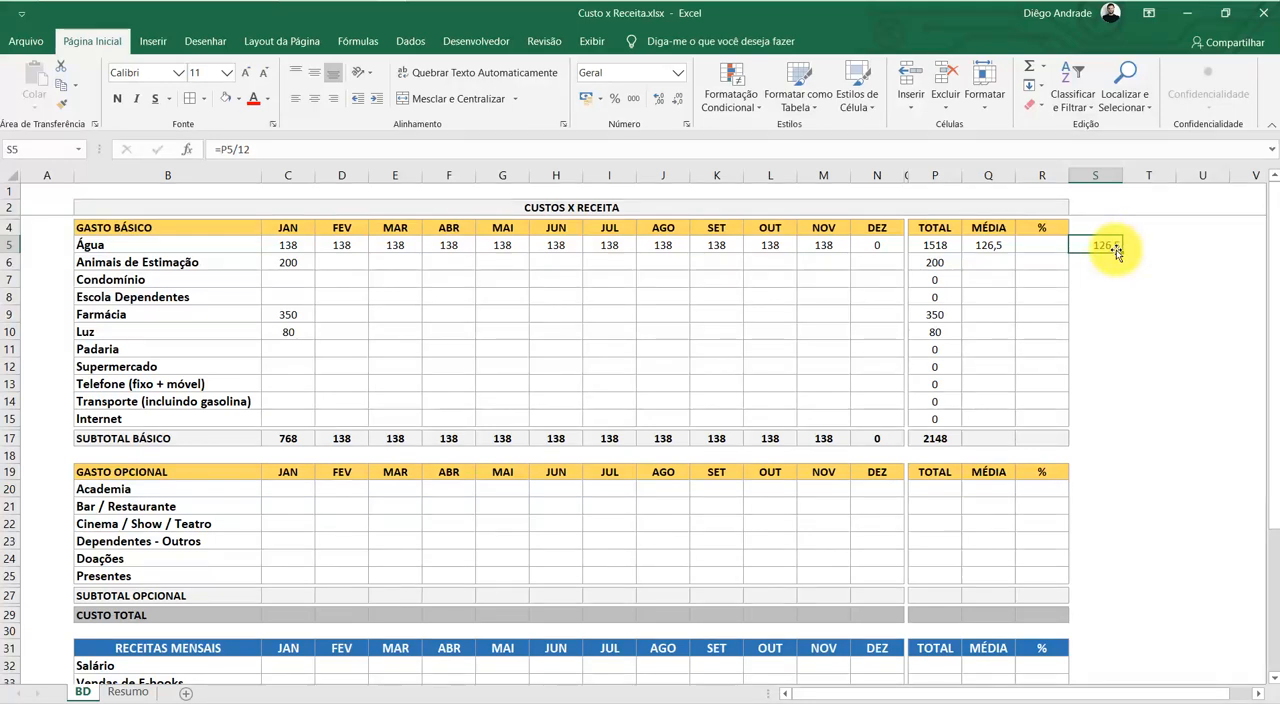
left_click(990, 248)
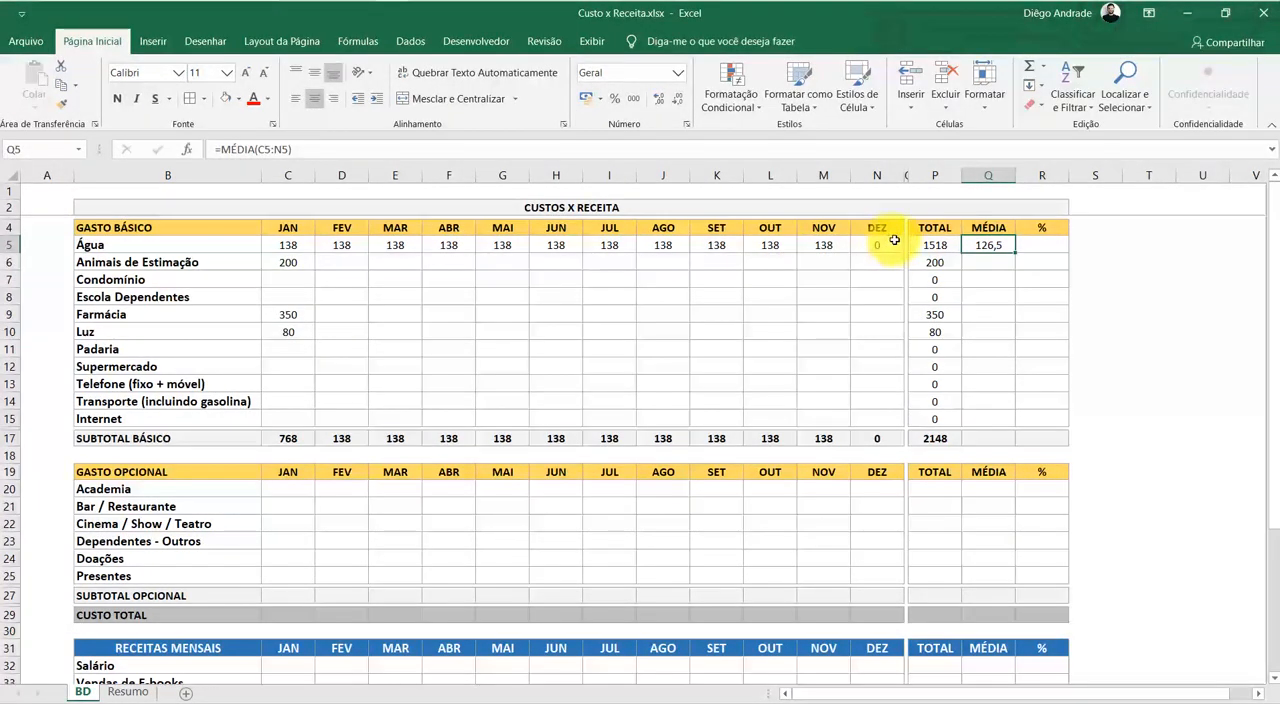
left_click_drag(895, 243, 289, 245)
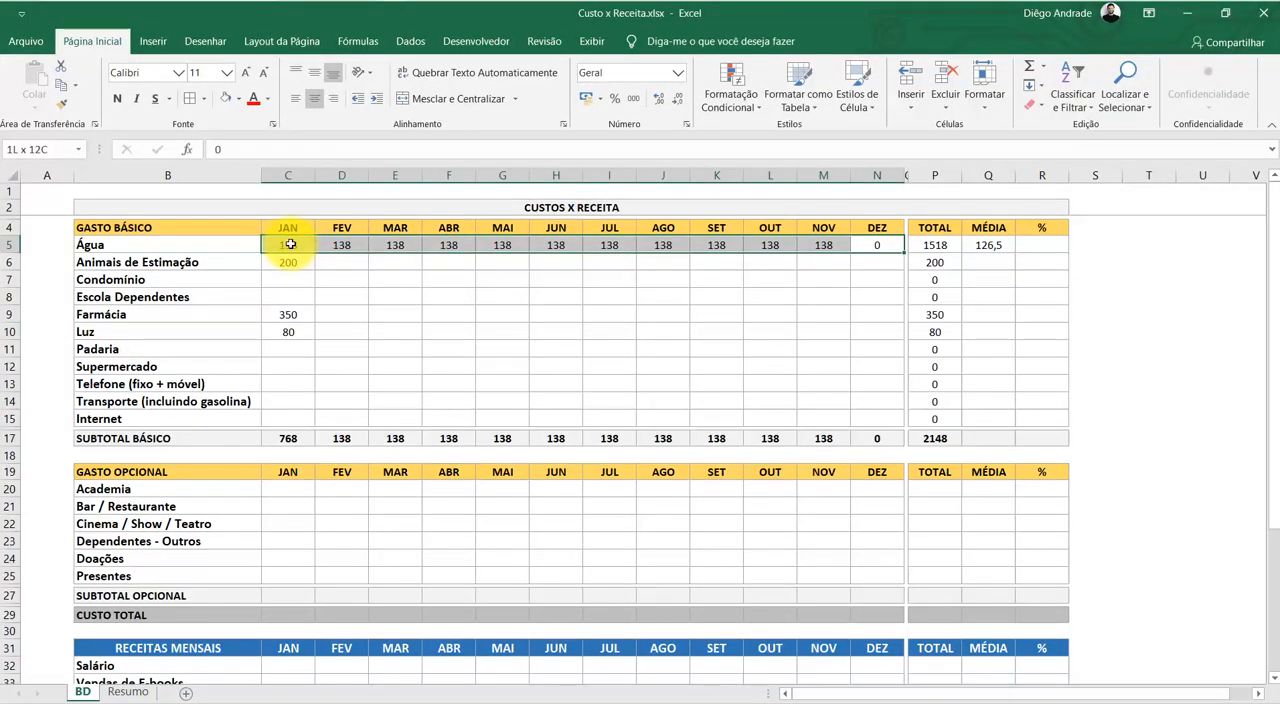
Review Água's monthly amounts and enter the check formula =P5/11 in S5
left_click_drag(289, 245, 289, 245)
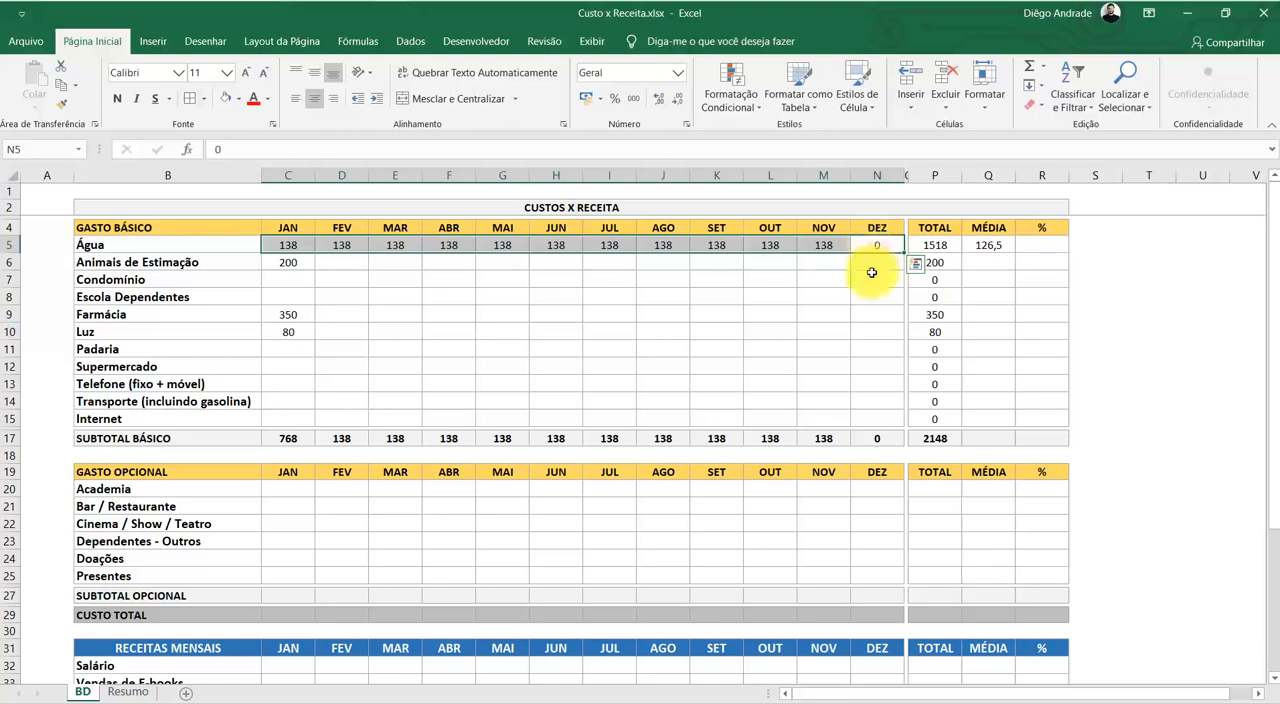
left_click(872, 275)
left_click_drag(830, 251, 302, 254)
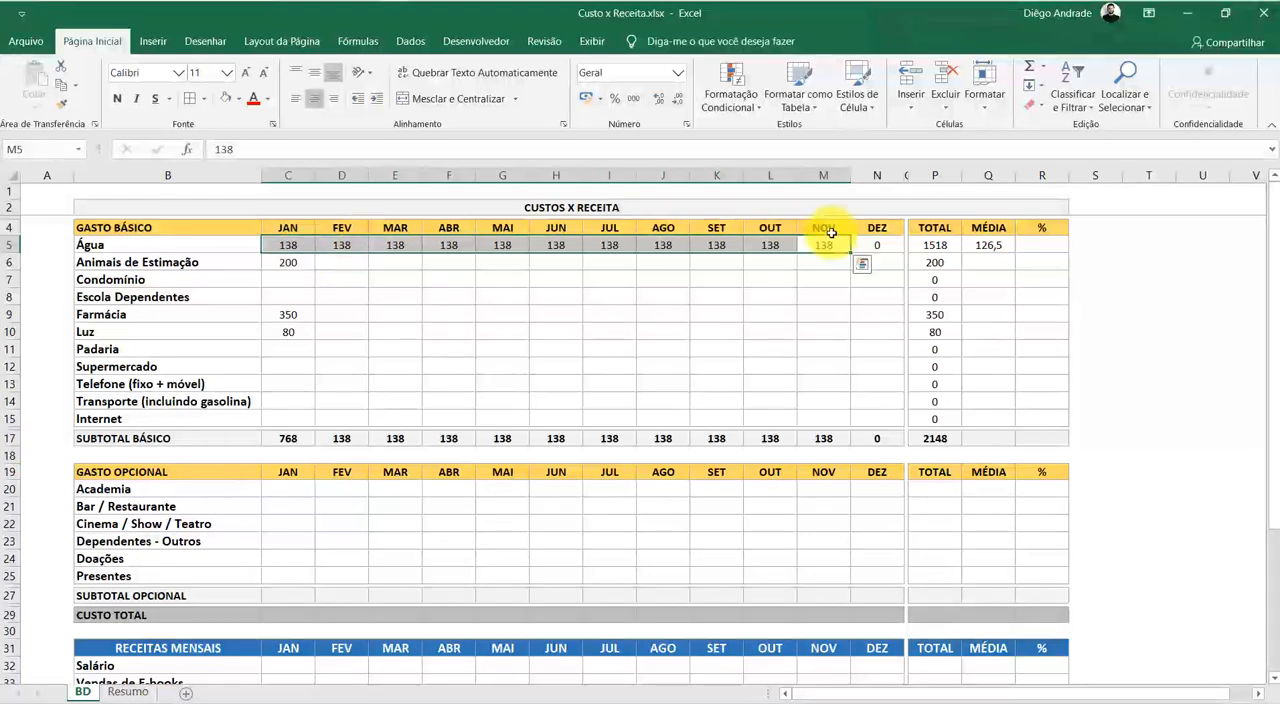
left_click(1106, 249)
type("=")
key("Left")
key("Left")
key("Left")
type("/11")
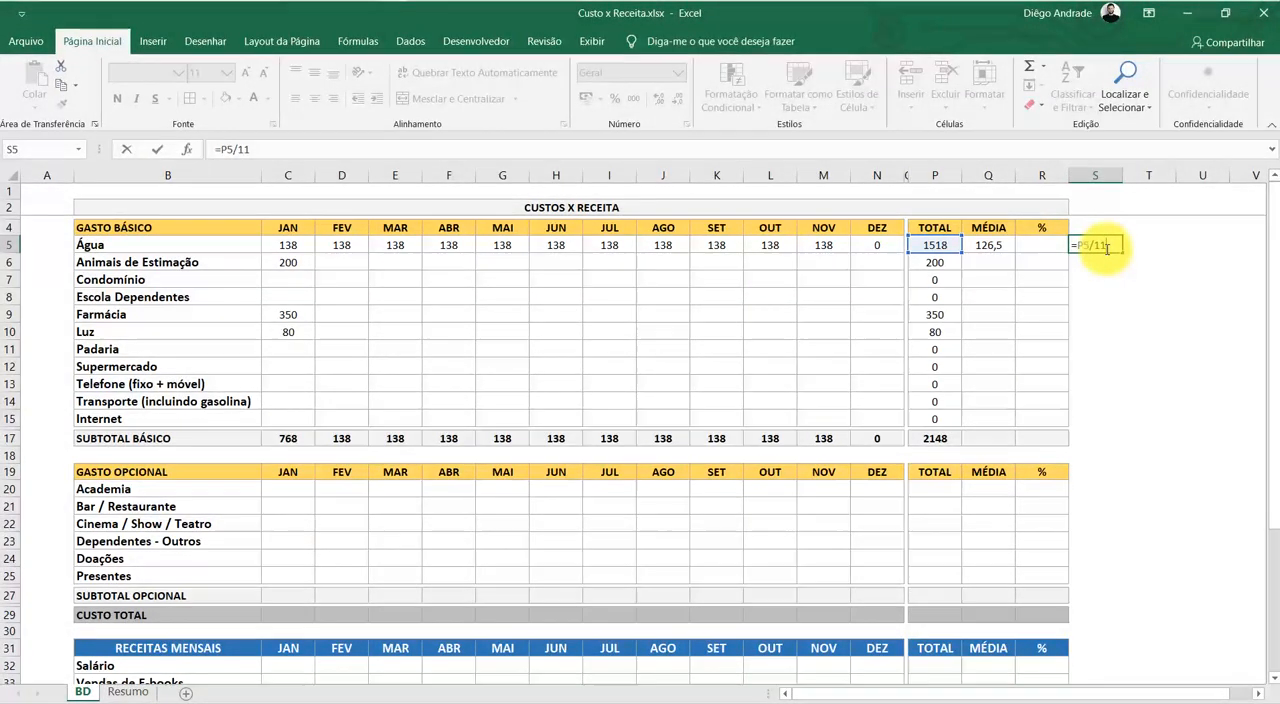
key("Return")
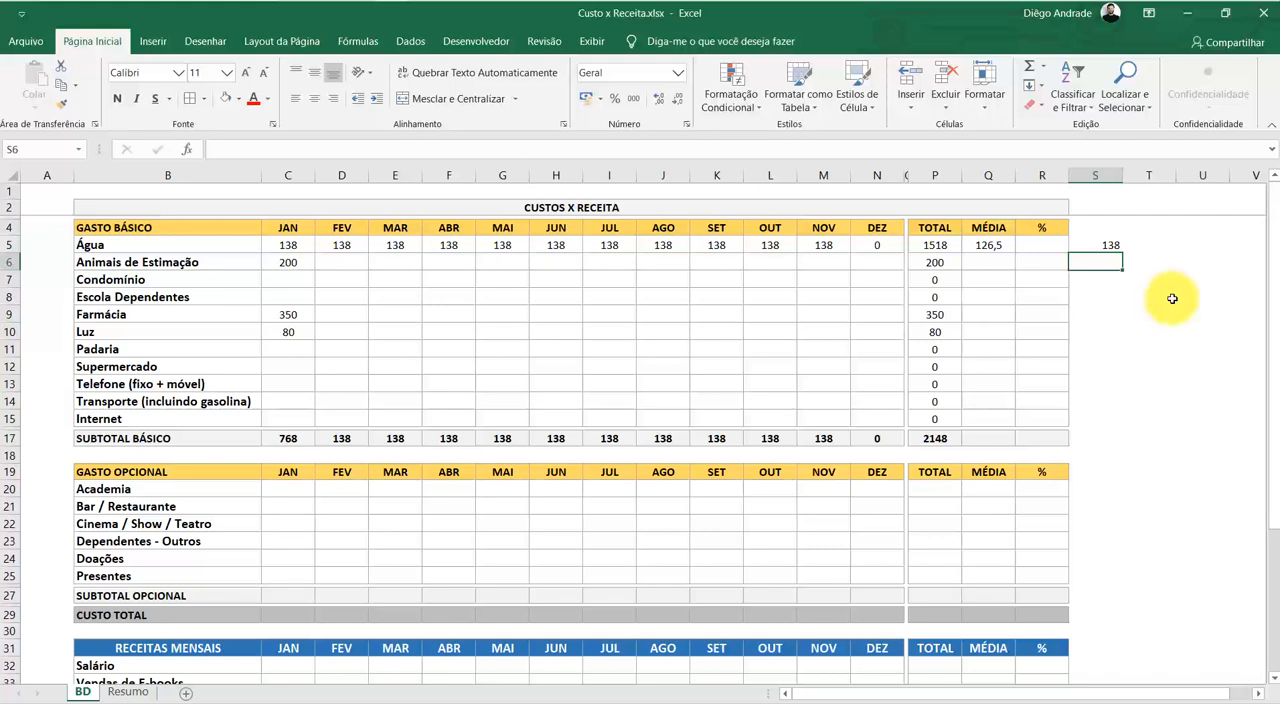
Examine the check formula in S5 and the Água monthly amounts C5:N5
left_click(1162, 296)
left_click(1108, 246)
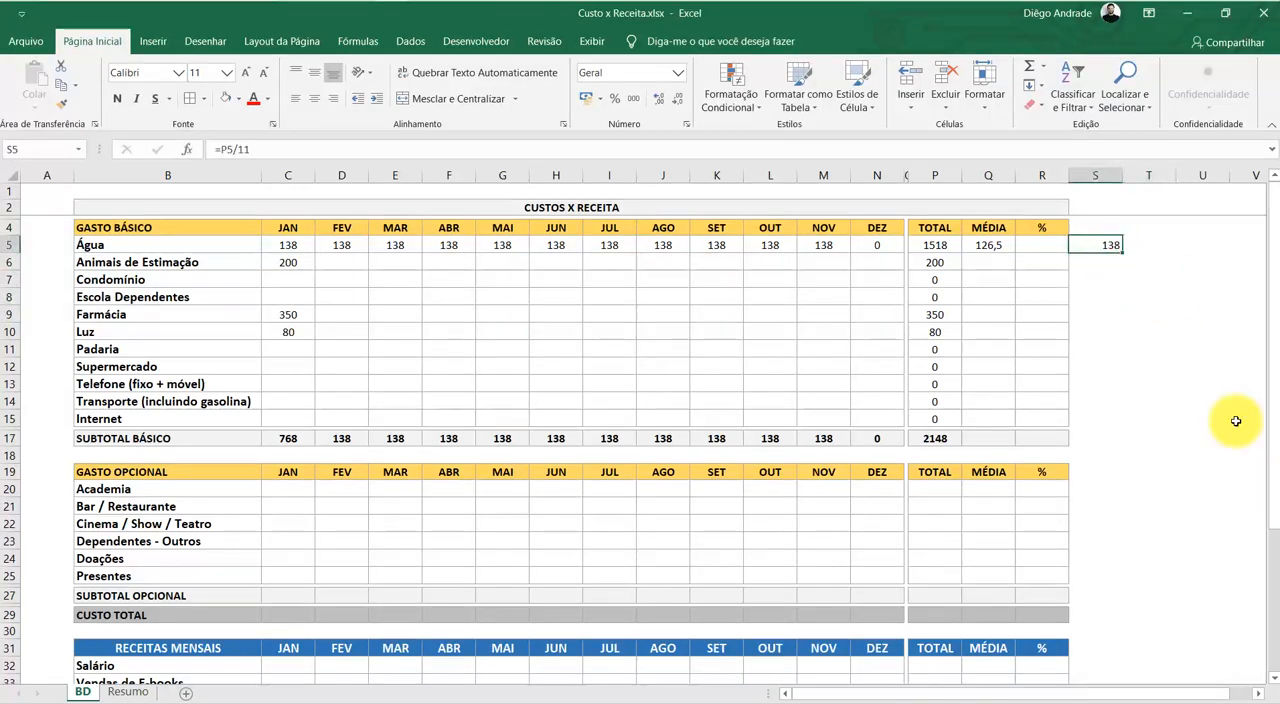
double_click(1100, 245)
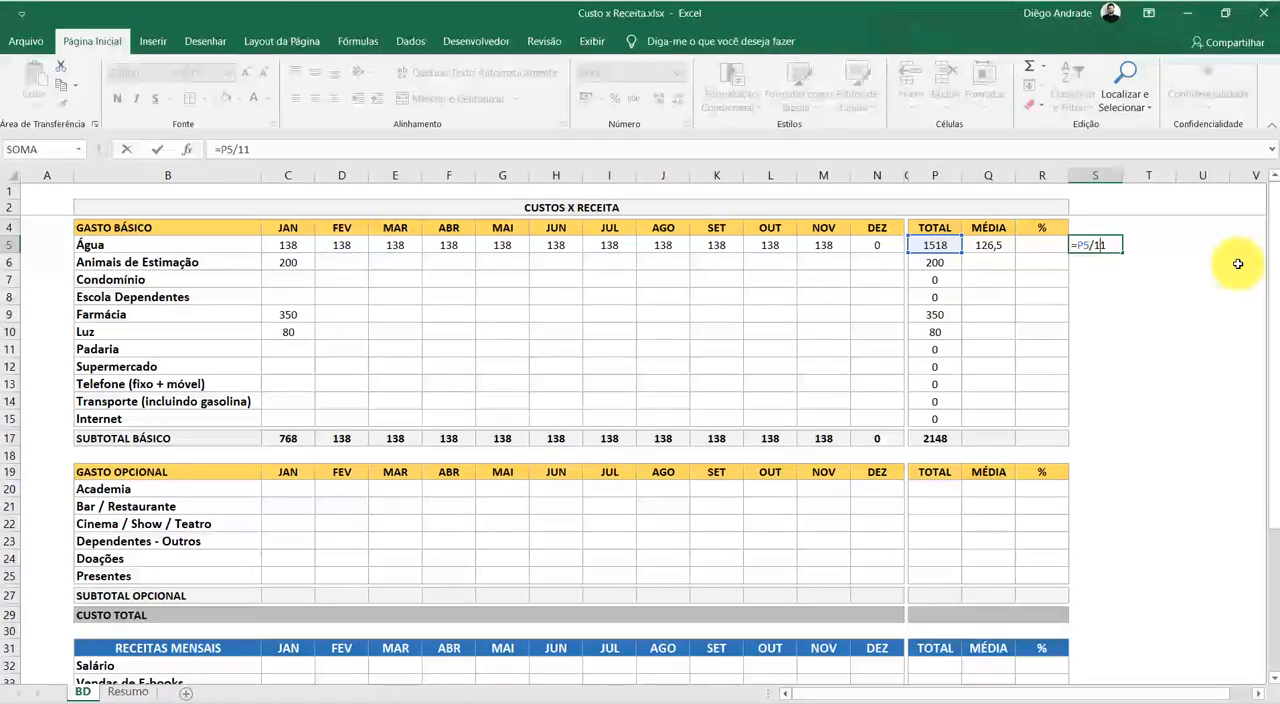
key("Return")
left_click(1160, 345)
left_click_drag(868, 252, 288, 245)
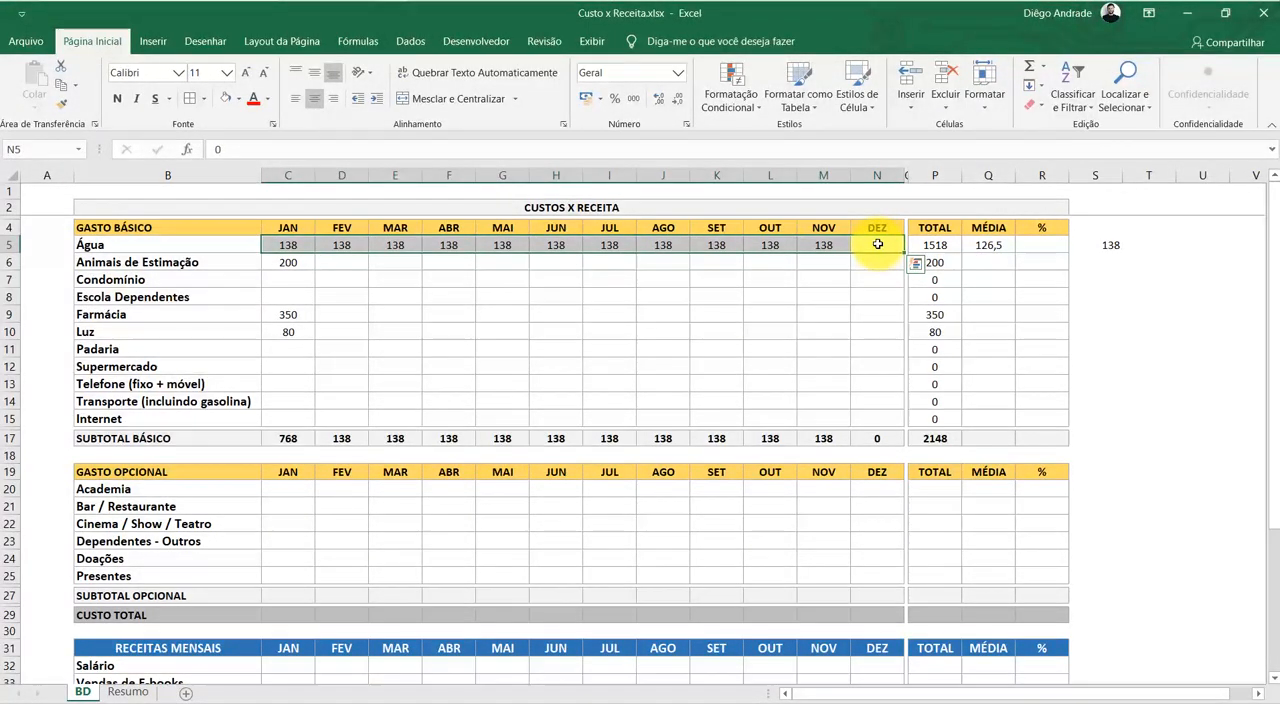
left_click(1040, 280)
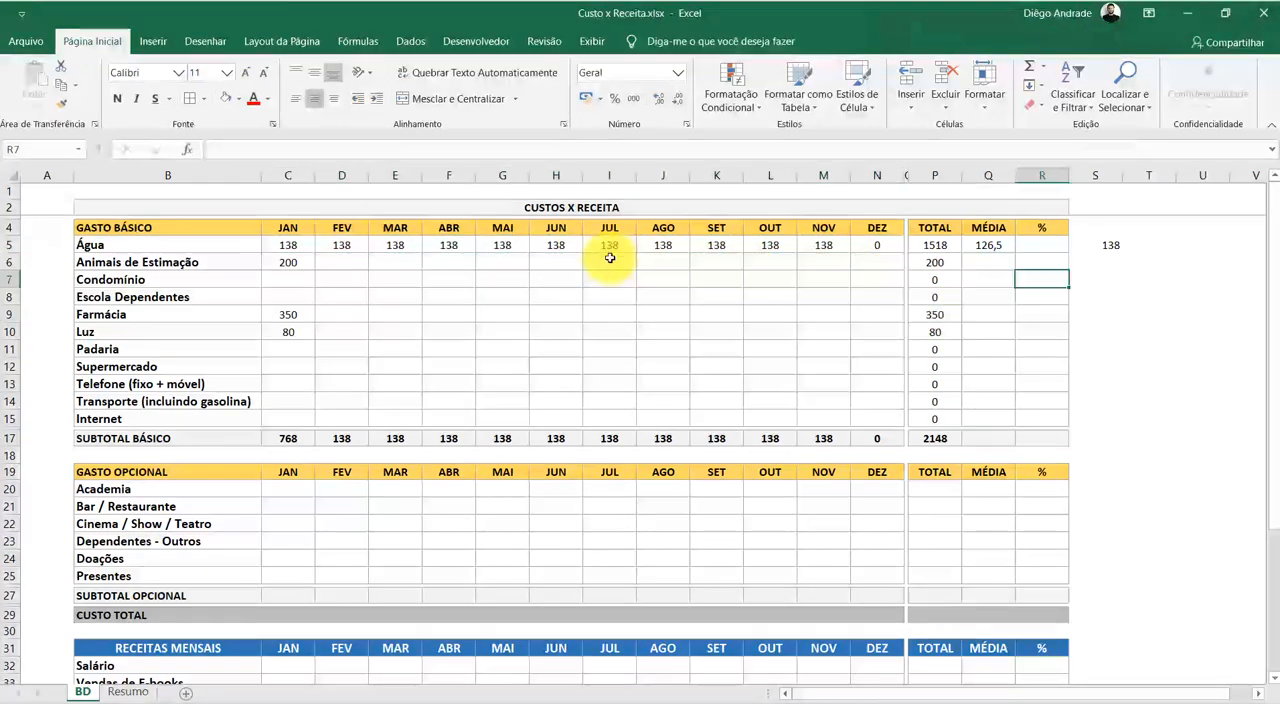
Set Água's May amount in G5 to 0
left_click(515, 247)
type("0")
key("Return")
Examine the Água MÉDIA formula in Q5 against the zero month in N5 and the nonzero months C5:F5 and H5:M5
left_click(988, 245)
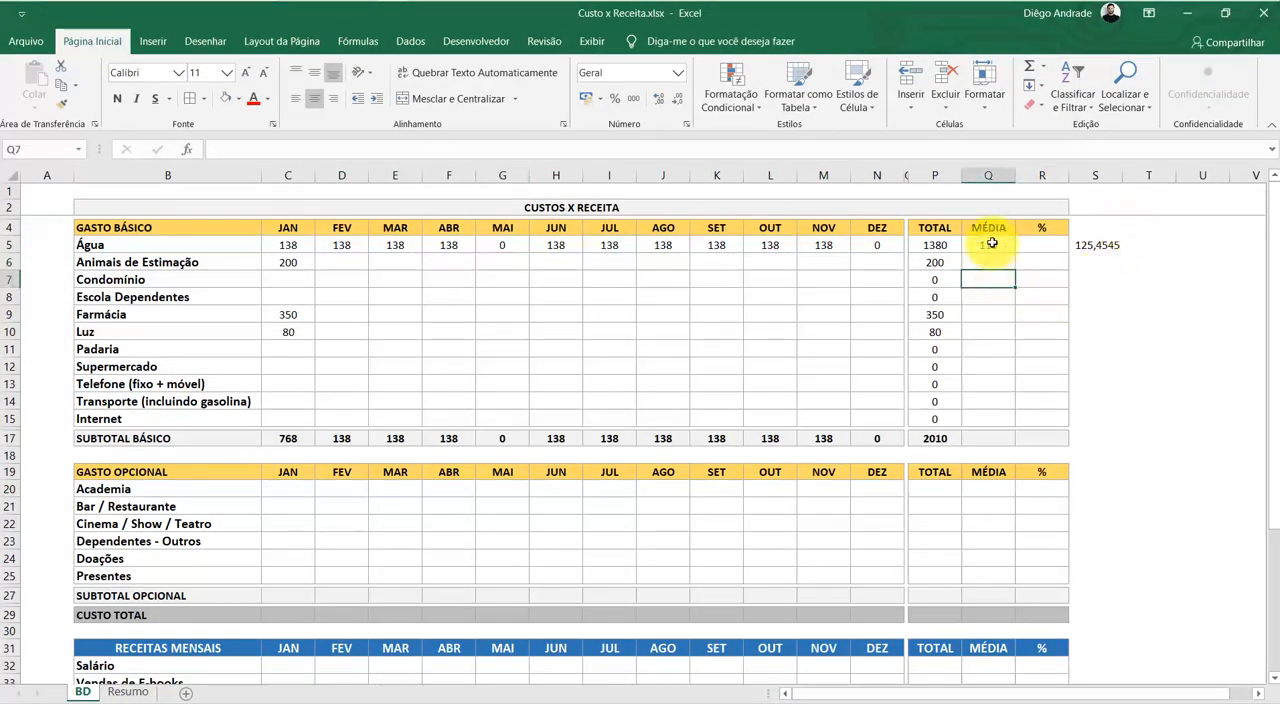
left_click(874, 252)
left_click_drag(290, 247, 431, 247)
left_click_drag(556, 246, 819, 243)
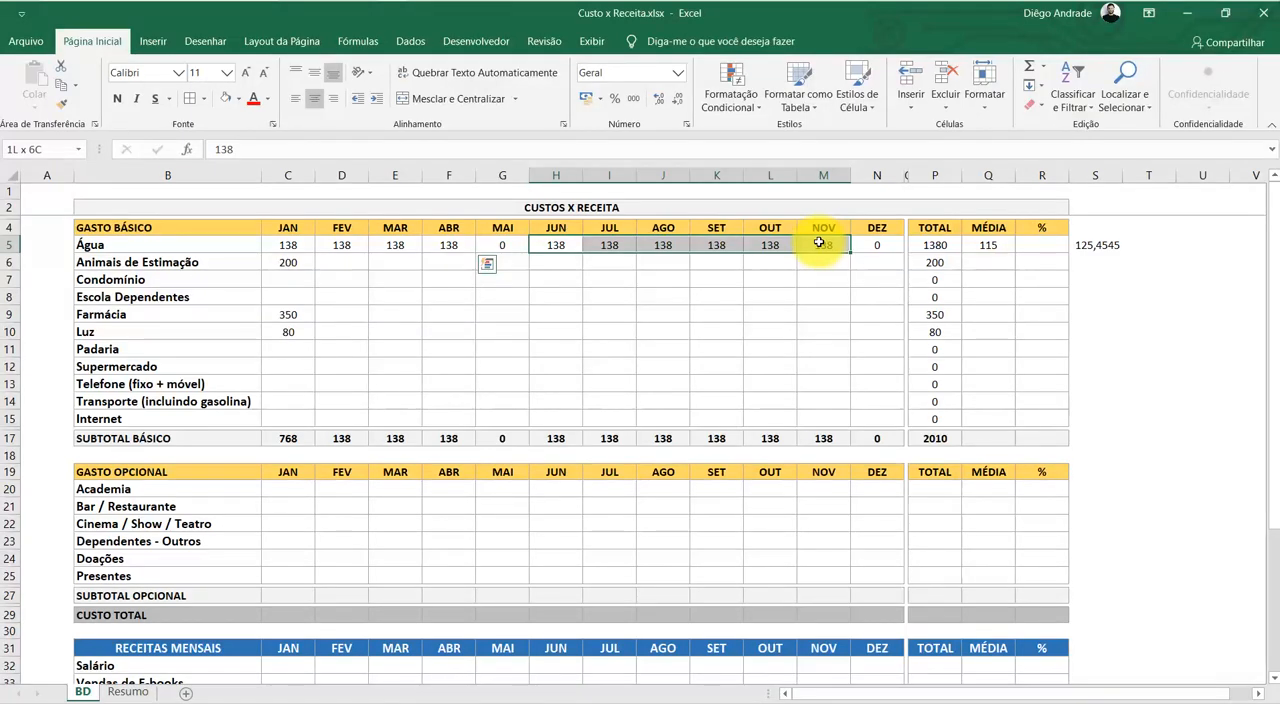
left_click(1040, 278)
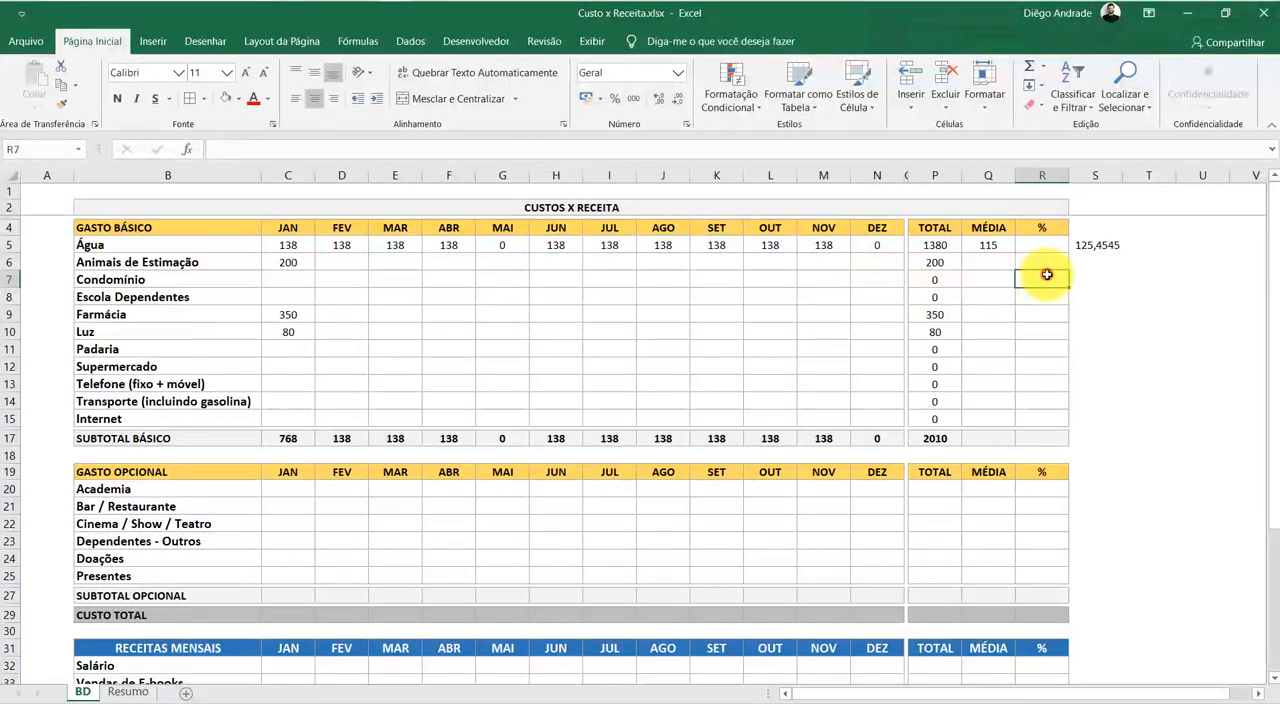
Clear the Água MÉDIA formula in Q5 and start a MÉDIASE formula in its place
left_click(994, 246)
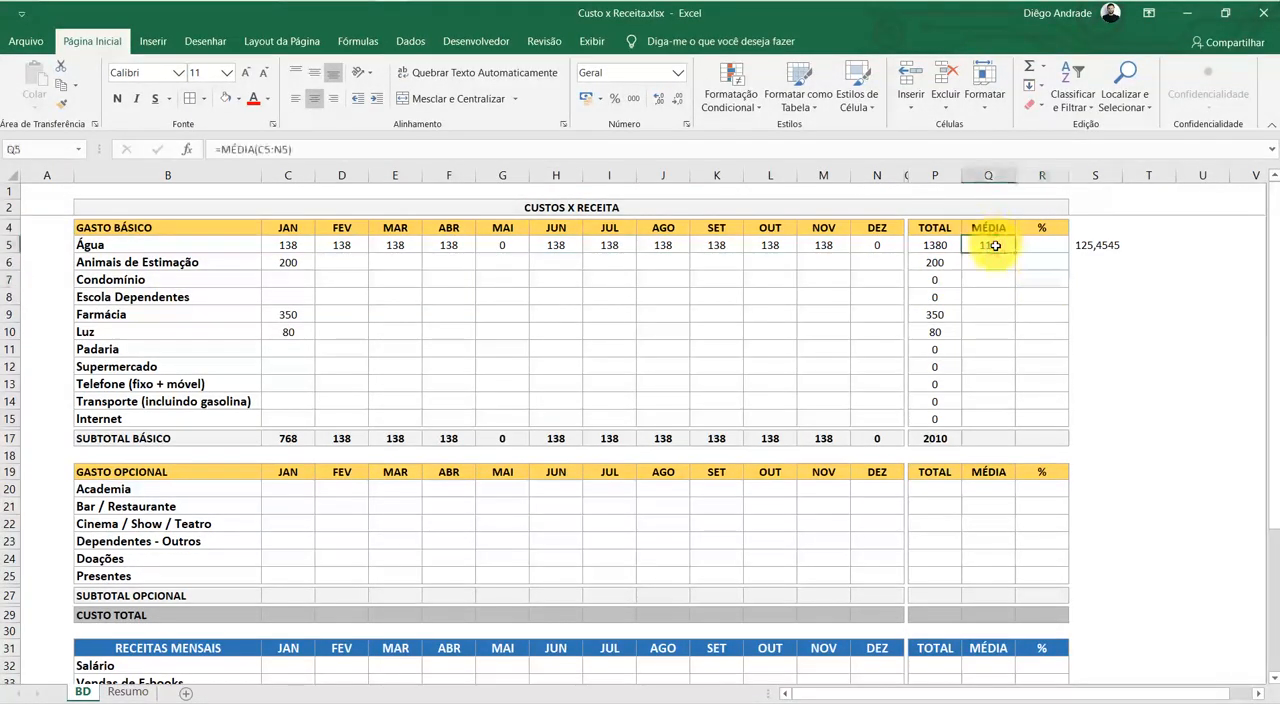
double_click(996, 246)
key("BackSpace")
key("BackSpace")
key("BackSpace")
key("BackSpace")
key("BackSpace")
key("BackSpace")
key("BackSpace")
key("BackSpace")
key("BackSpace")
key("BackSpace")
key("BackSpace")
key("BackSpace")
key("BackSpace")
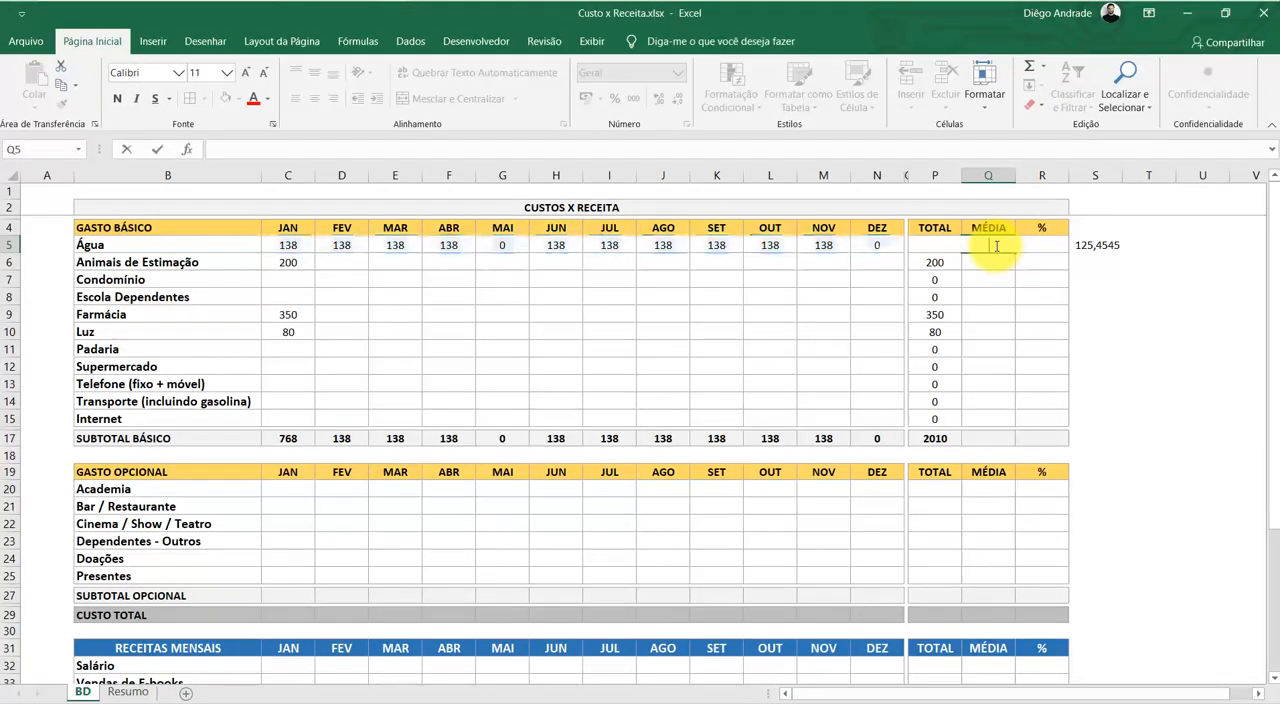
type("=MÉ")
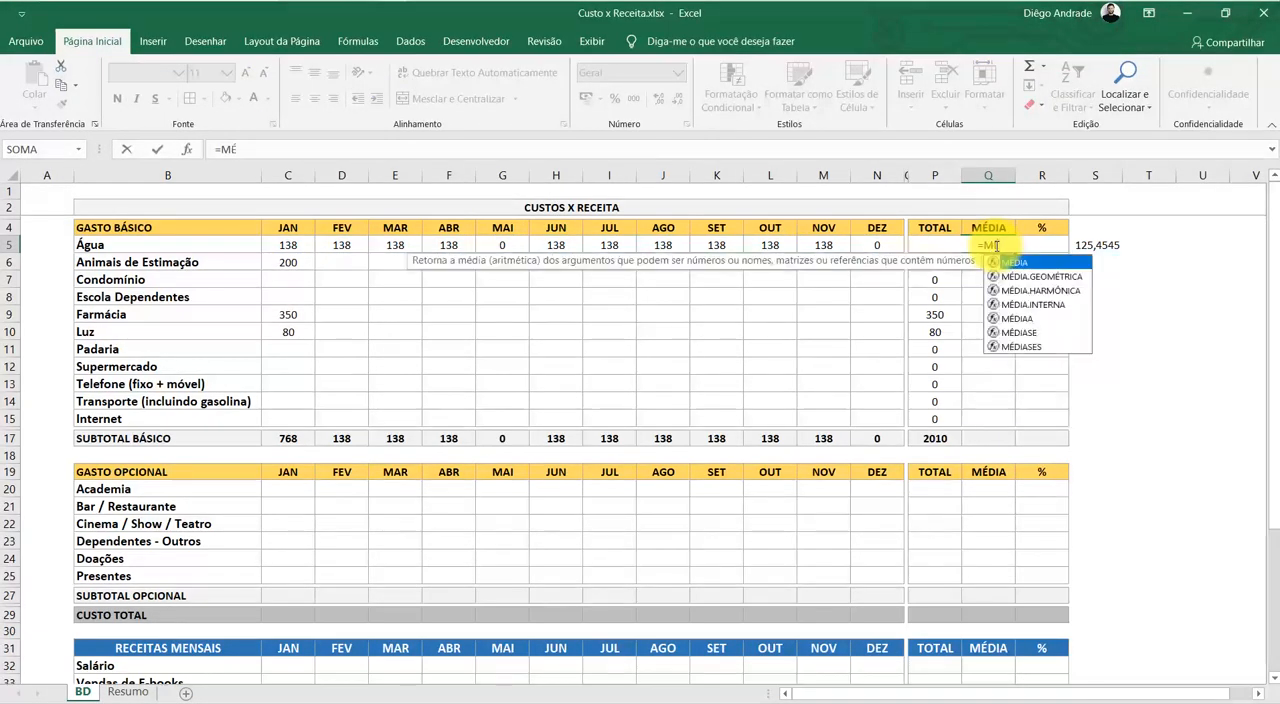
key("Down")
key("Down")
key("Down")
key("Down")
key("Down")
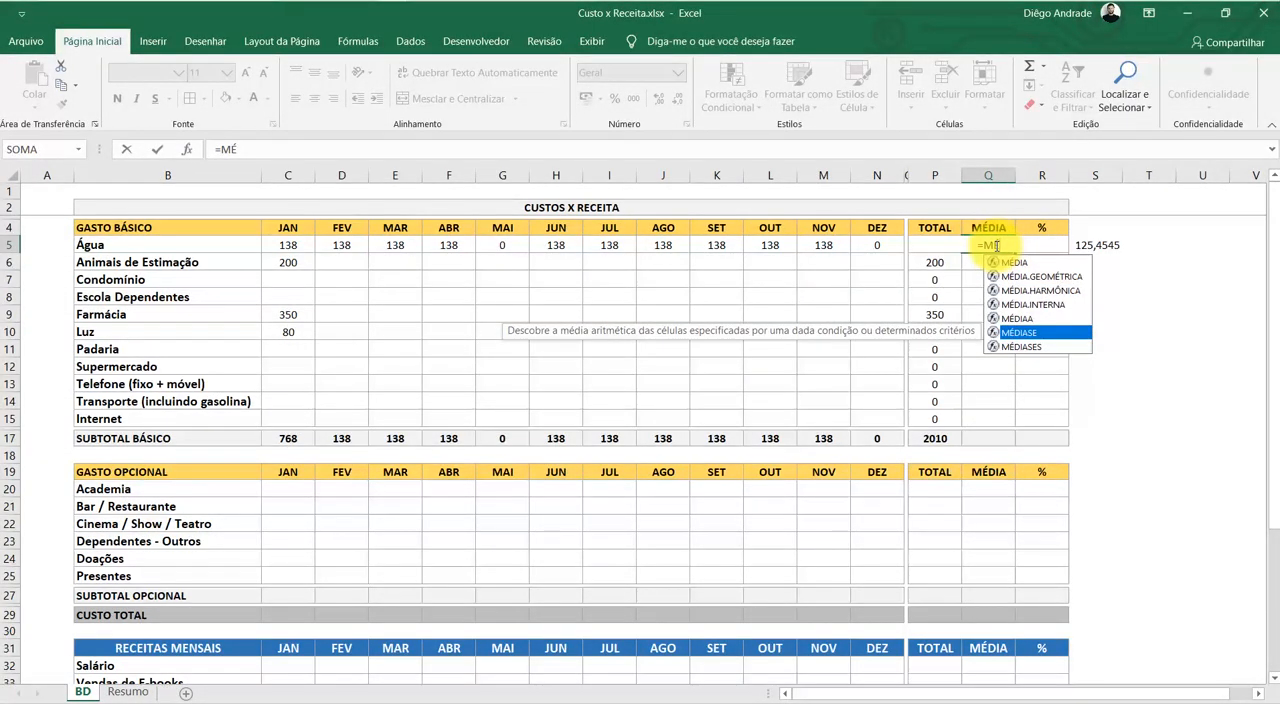
key("Tab")
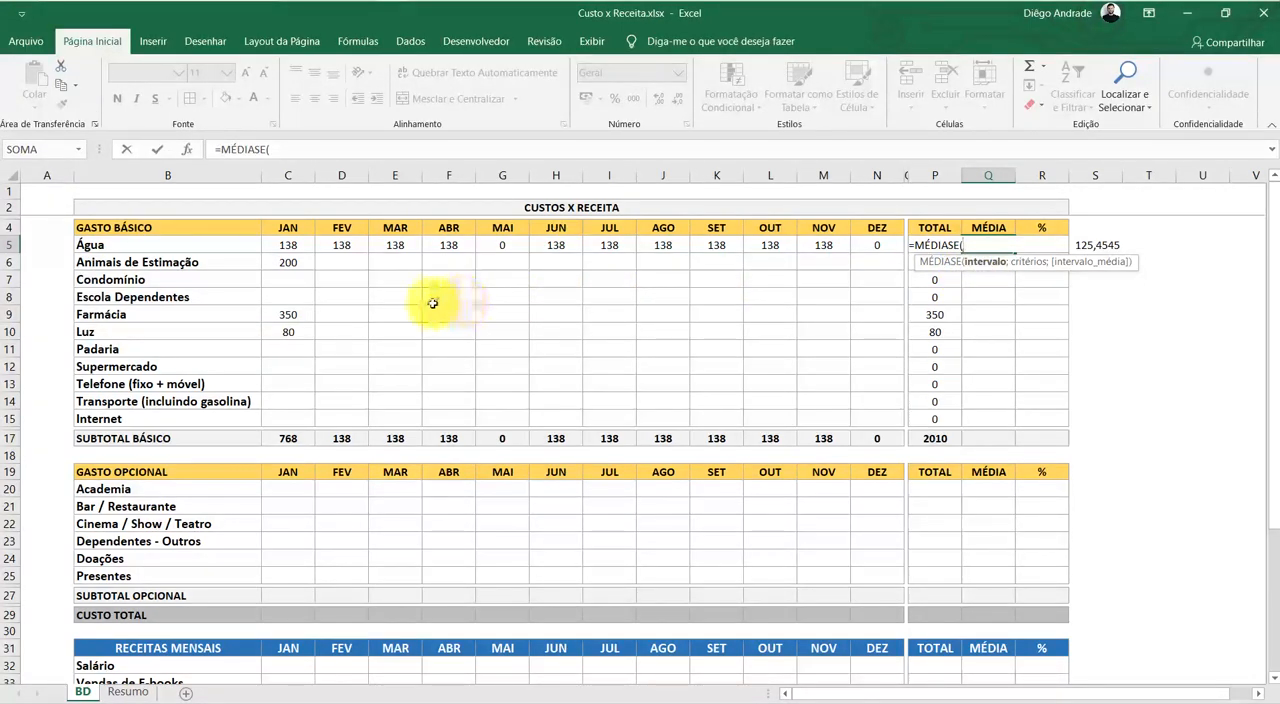
Complete the MÉDIASE formula in Q5 with range C5:N5, criterion "<>0" and average range C5:N5
left_click_drag(289, 245, 871, 247)
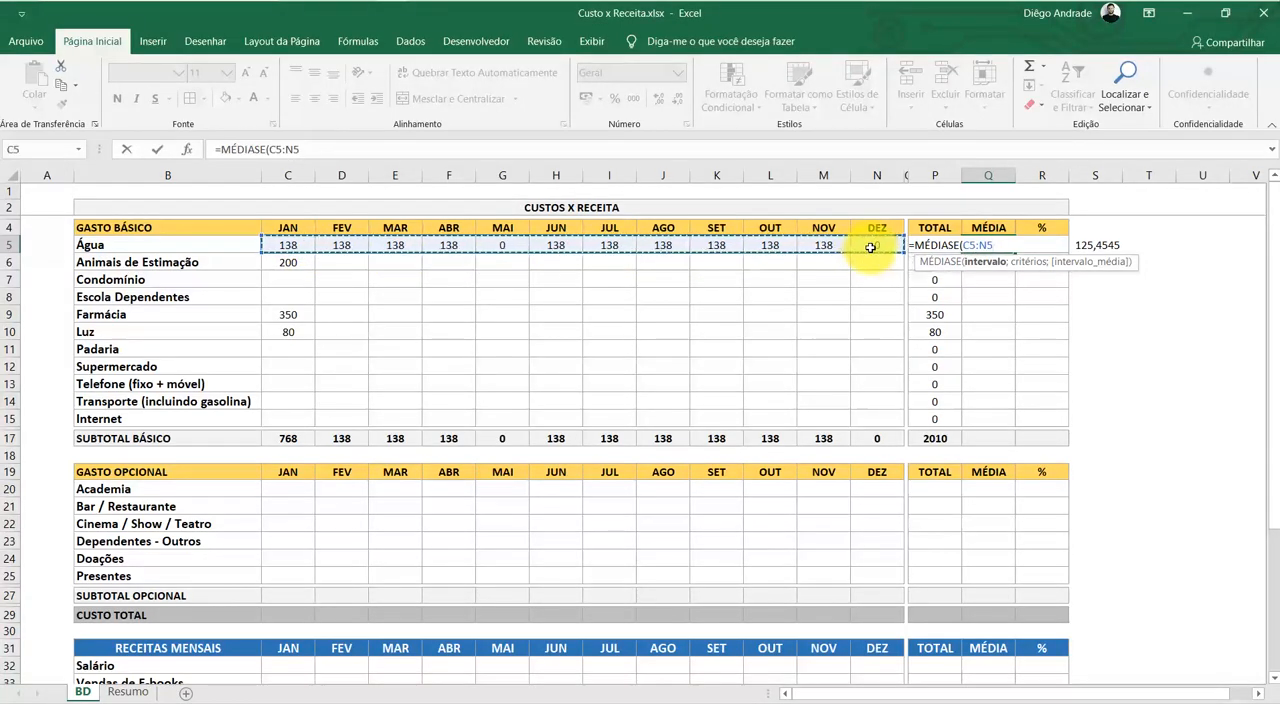
type(";")
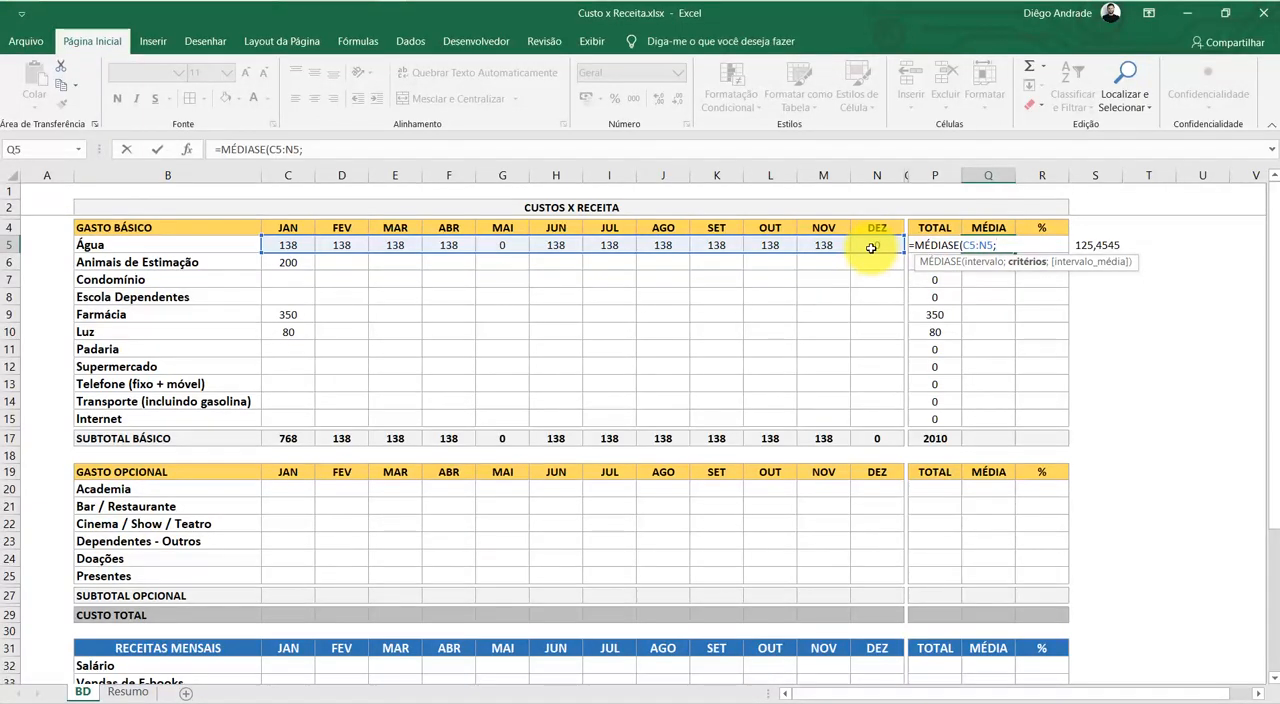
type("\"<>0\";")
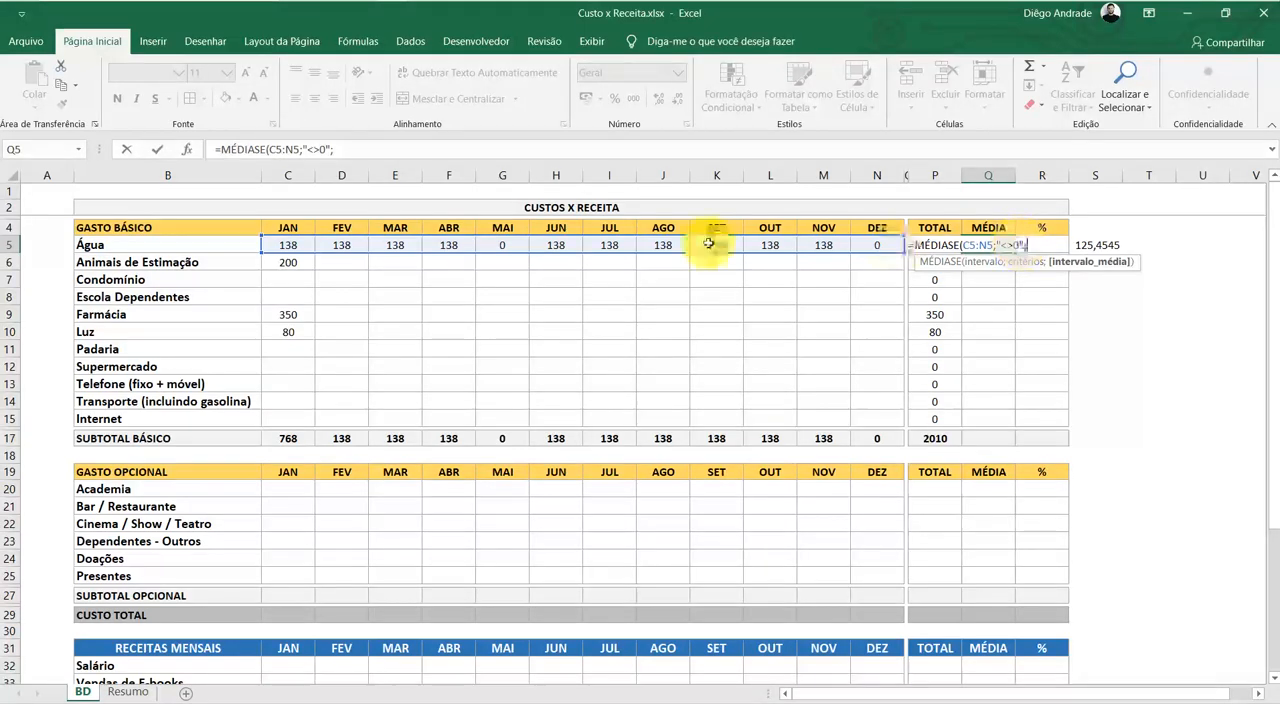
left_click_drag(287, 245, 880, 241)
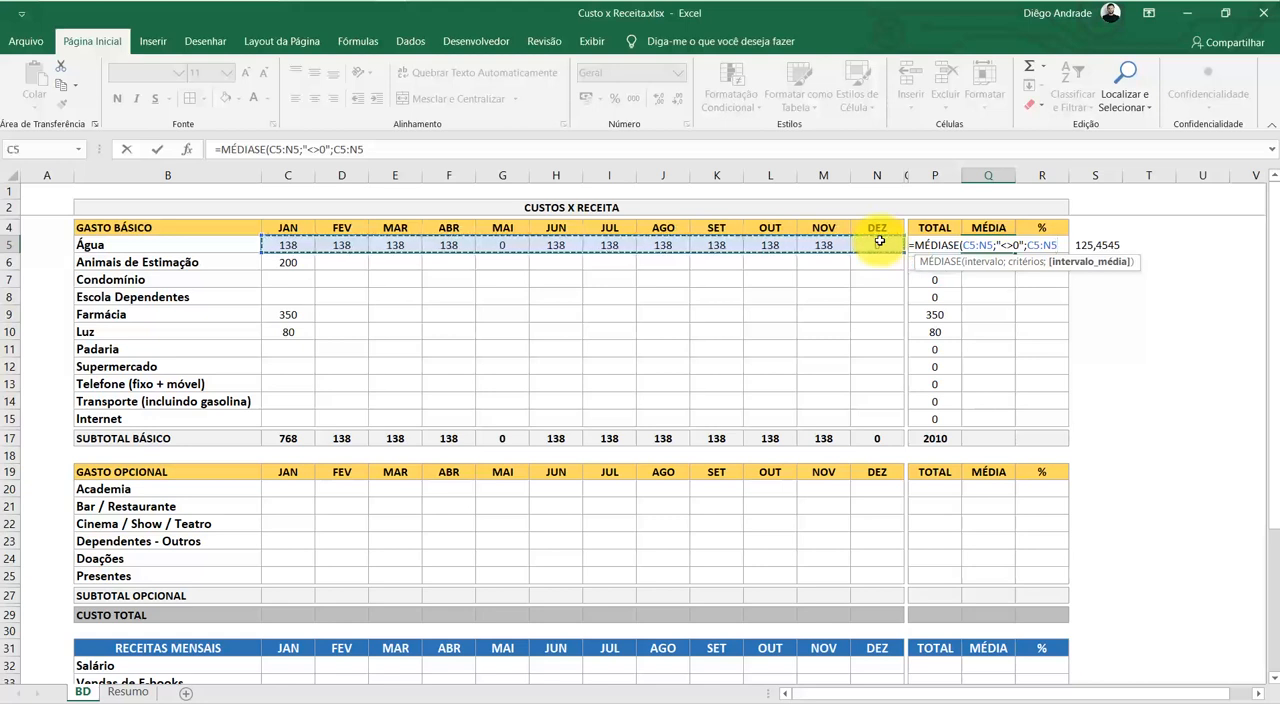
key("Return")
key("Up")
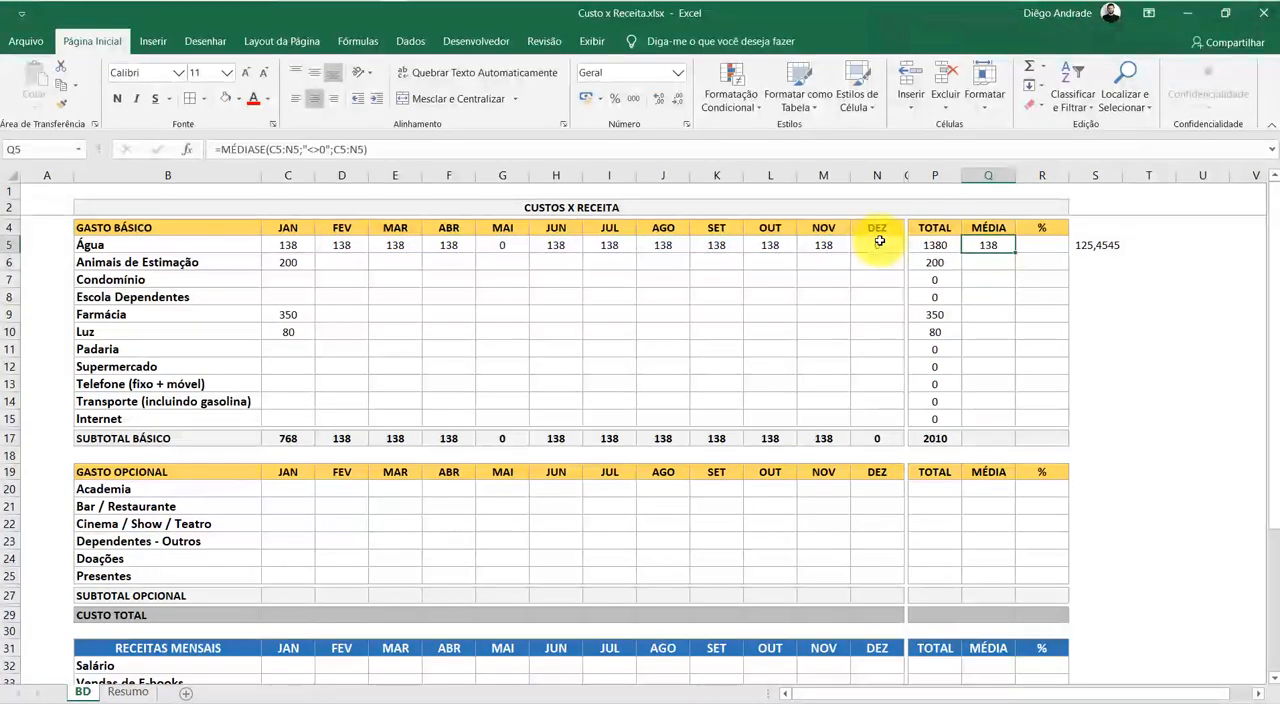
Examine the check formula in S5 beside the Água row
left_click(1091, 244)
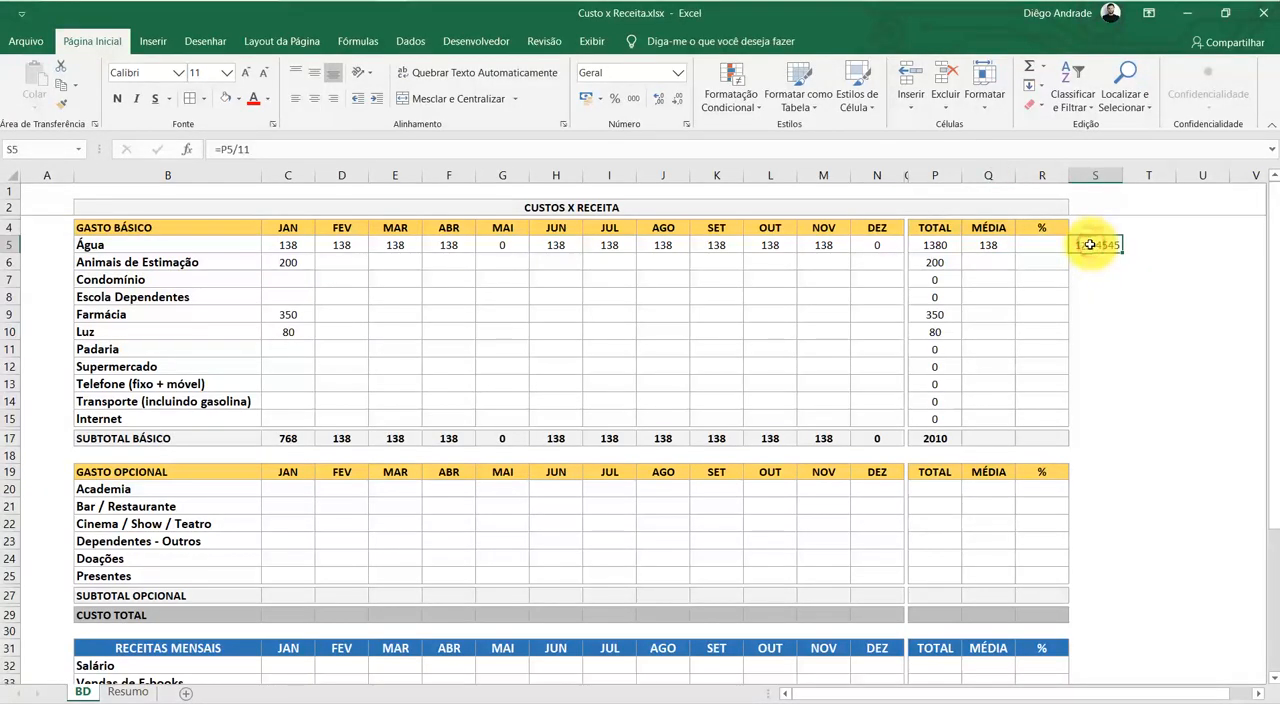